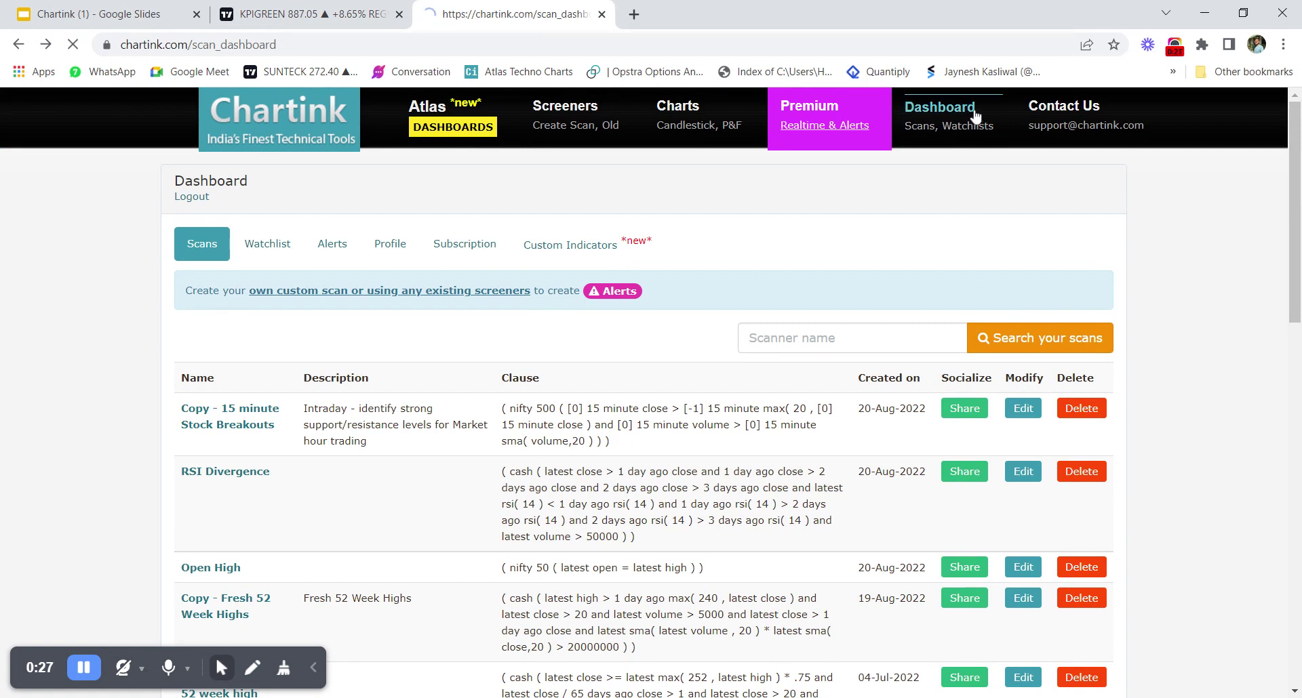
Scroll to the bottom of the saved scans list on the Chartink dashboard.
{"action": "scroll", "coordinate": [702, 402], "scroll_direction": "down", "scroll_amount": 3}
{"action": "scroll", "coordinate": [702, 401], "scroll_direction": "down", "scroll_amount": 8}
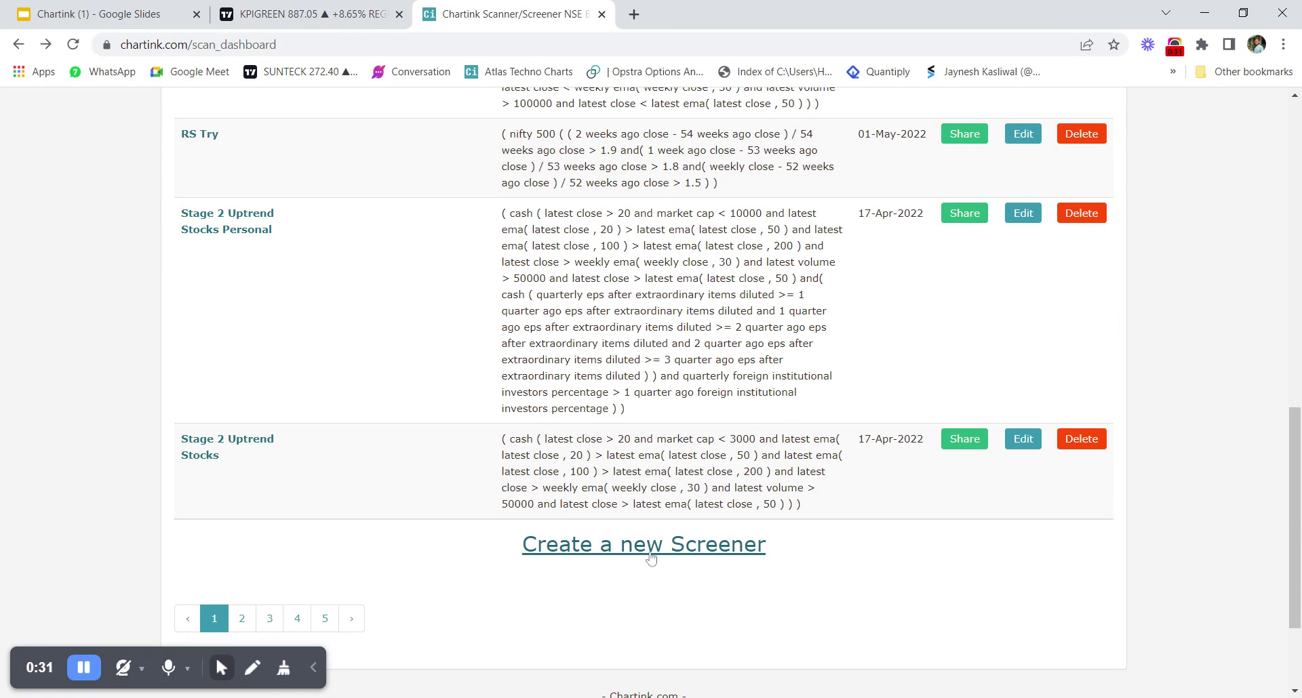
Create a new screener and set its segment to nifty 100, after trying nifty 50 and nifty 500.
{"action": "left_click", "coordinate": [651, 558]}
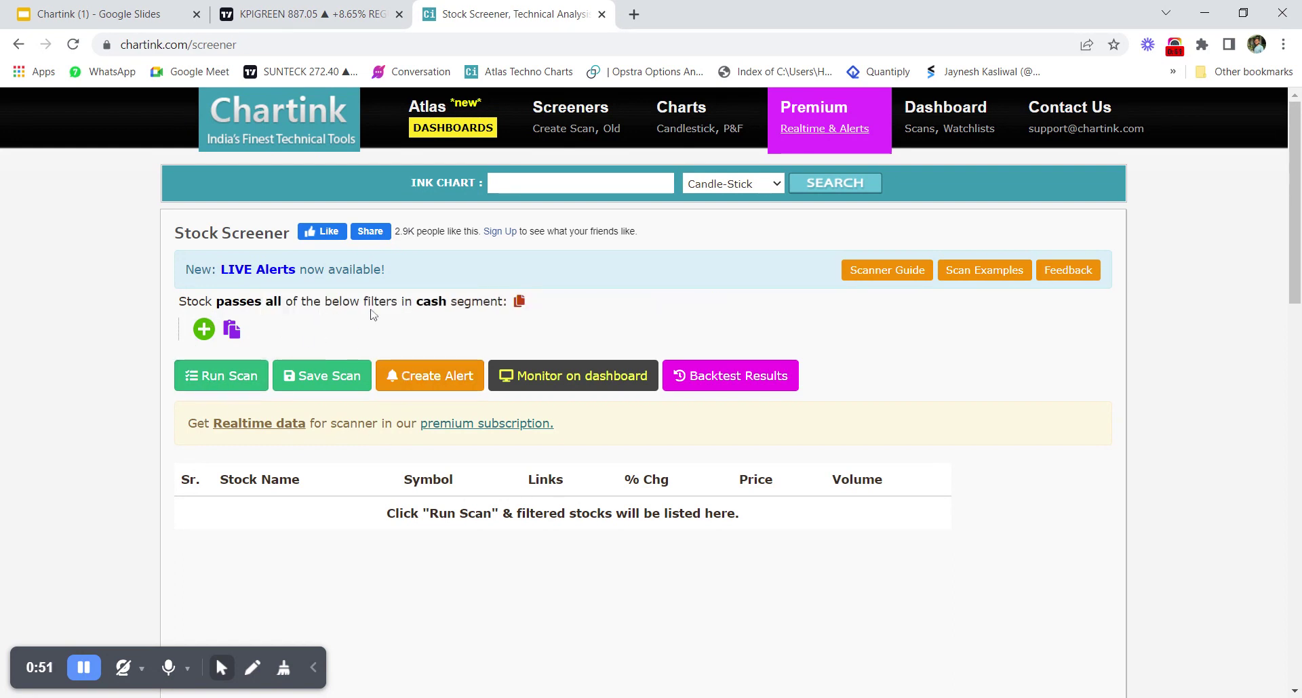
{"action": "left_click", "coordinate": [438, 303]}
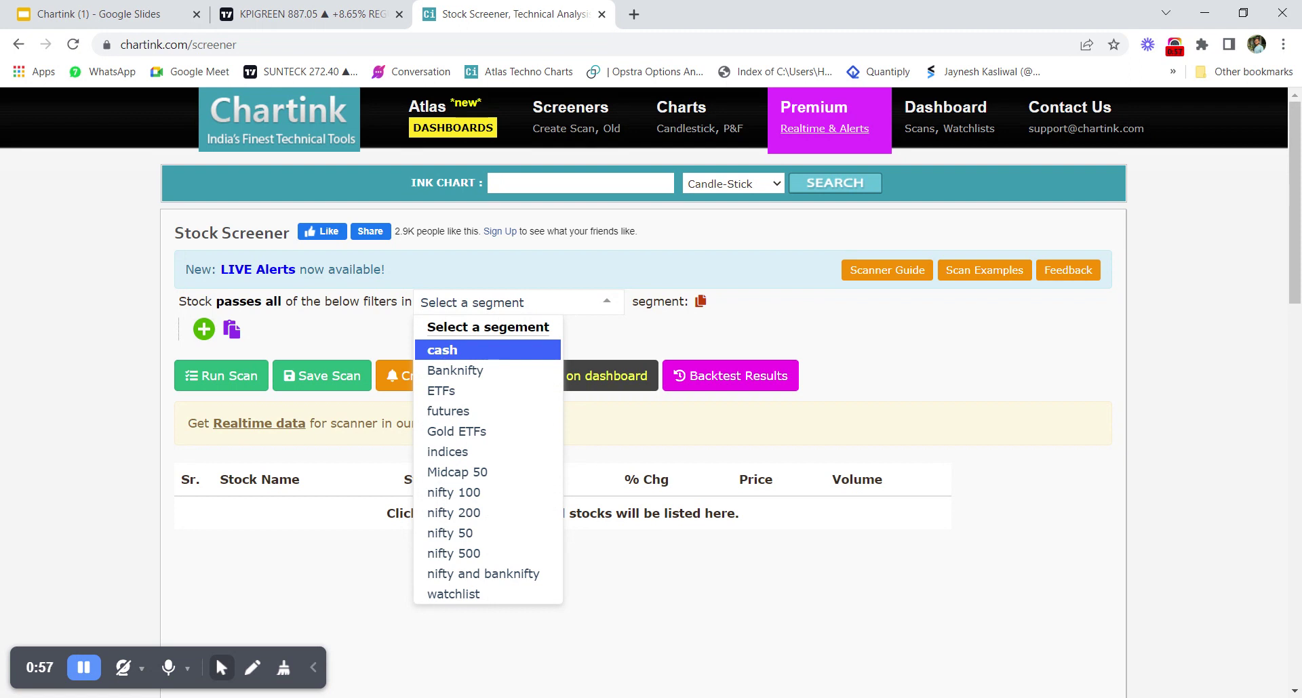
{"action": "left_click", "coordinate": [483, 535]}
{"action": "left_click", "coordinate": [442, 306]}
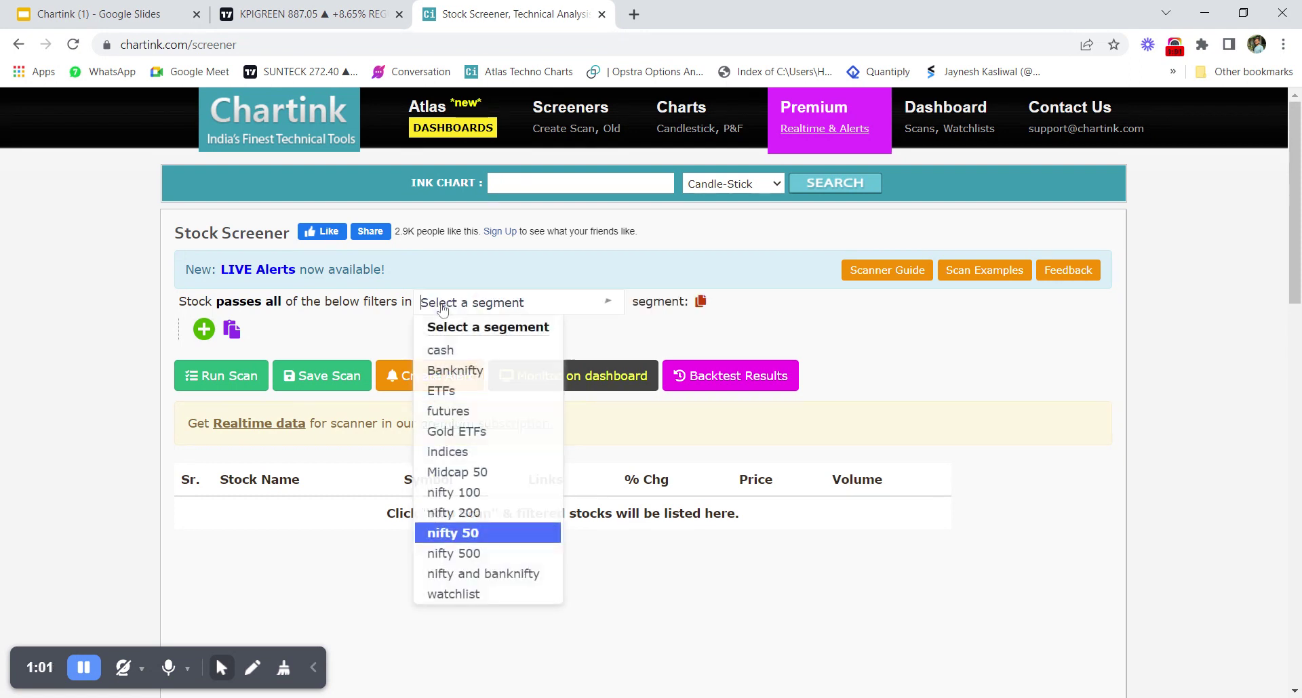
{"action": "left_click", "coordinate": [485, 559]}
{"action": "left_click", "coordinate": [455, 306]}
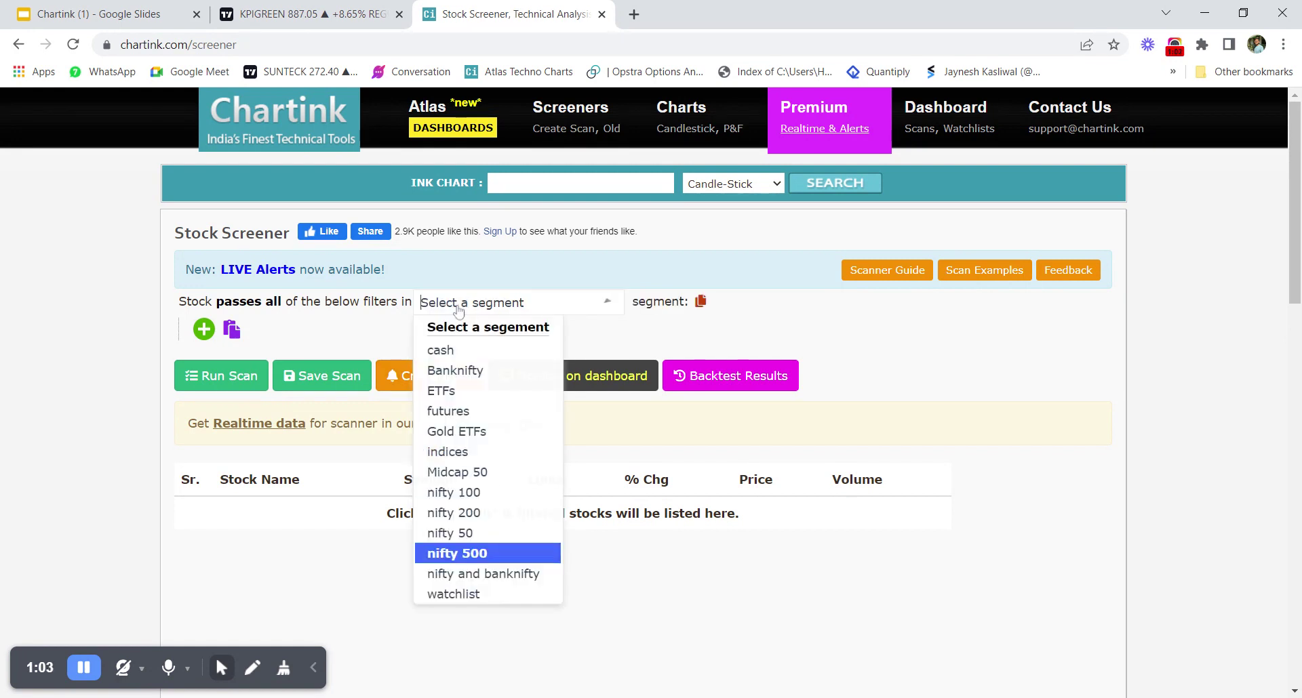
{"action": "left_click", "coordinate": [478, 493]}
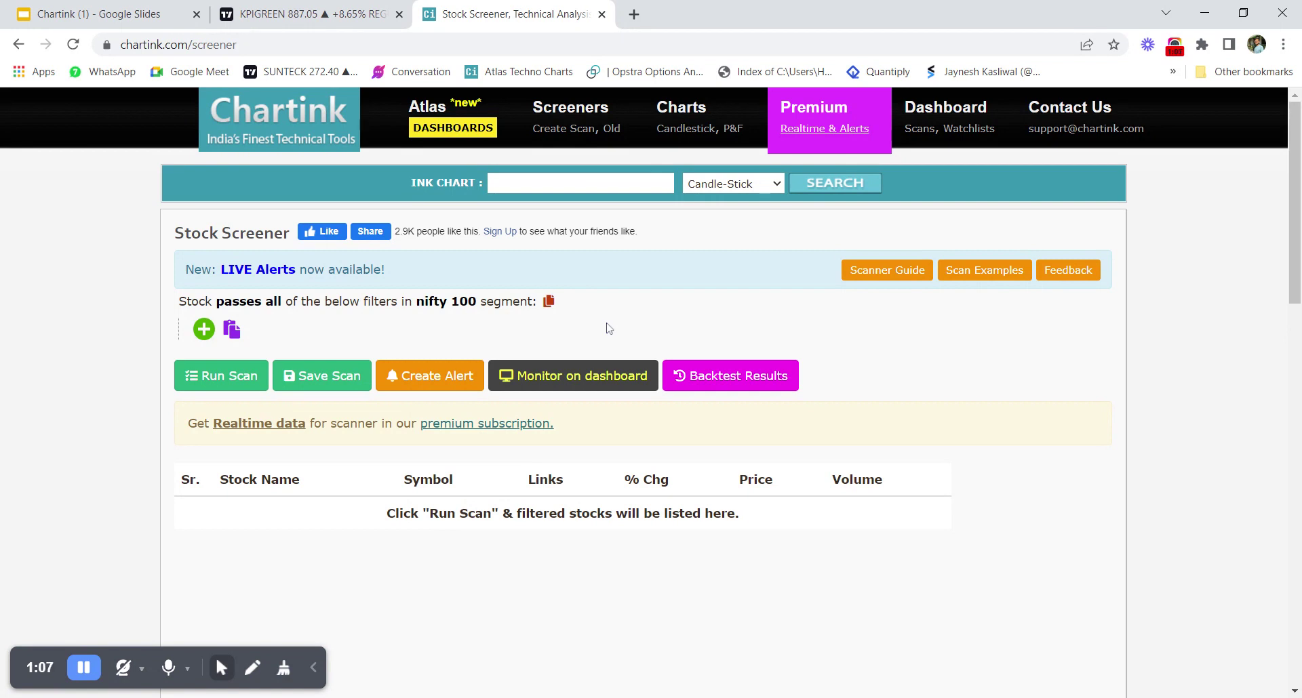
{"action": "left_click", "coordinate": [46, 7]}
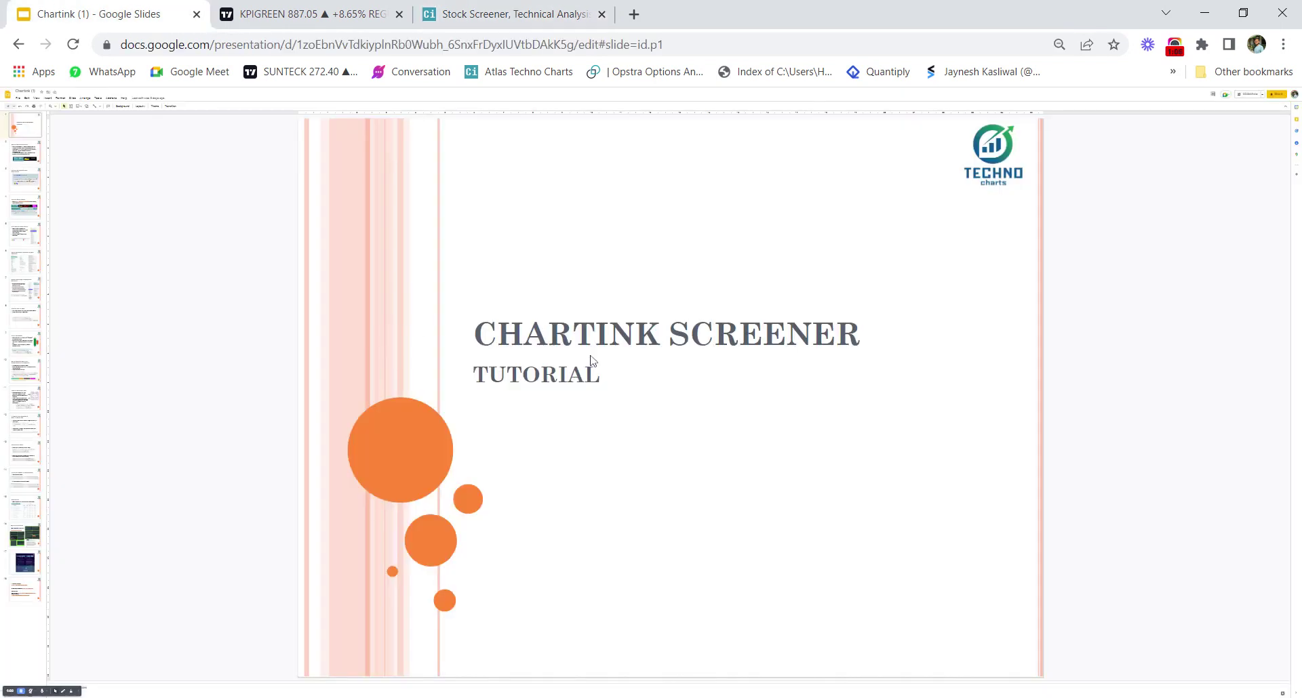
Go through slides 2 and 3 to reach 'Example of Chartink Scan: Open = High'.
{"action": "left_click", "coordinate": [25, 152]}
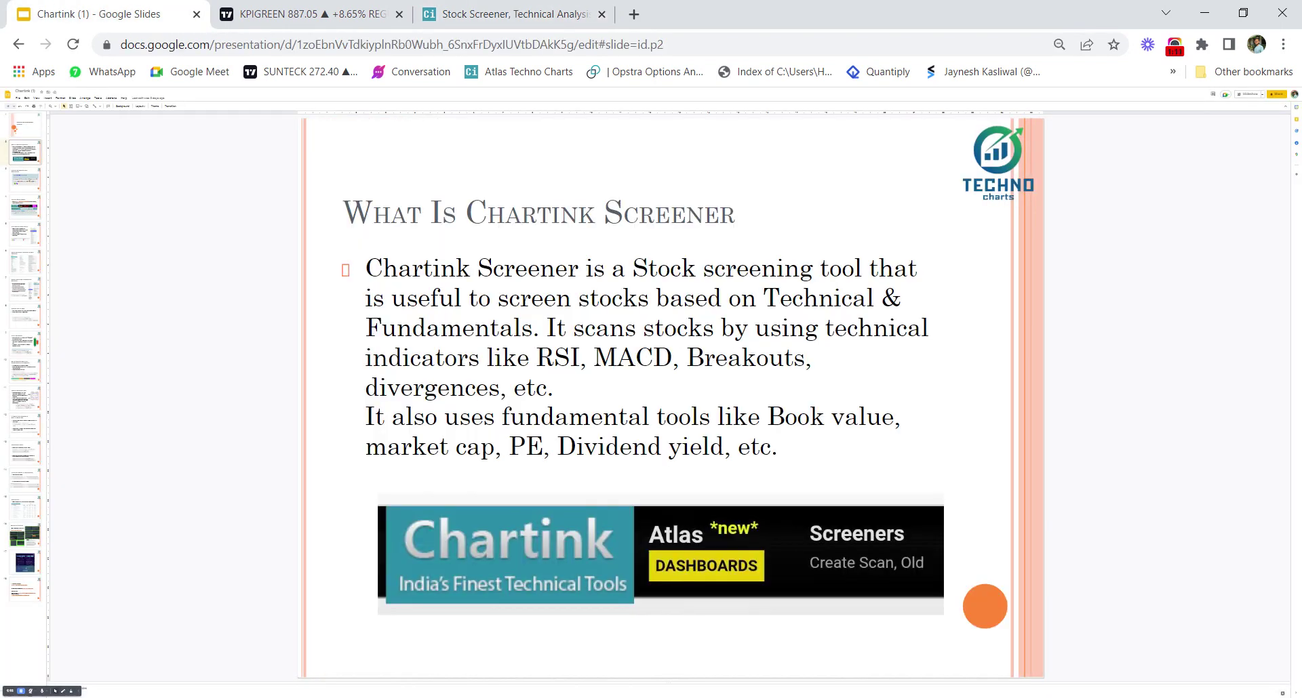
{"action": "left_click", "coordinate": [25, 179]}
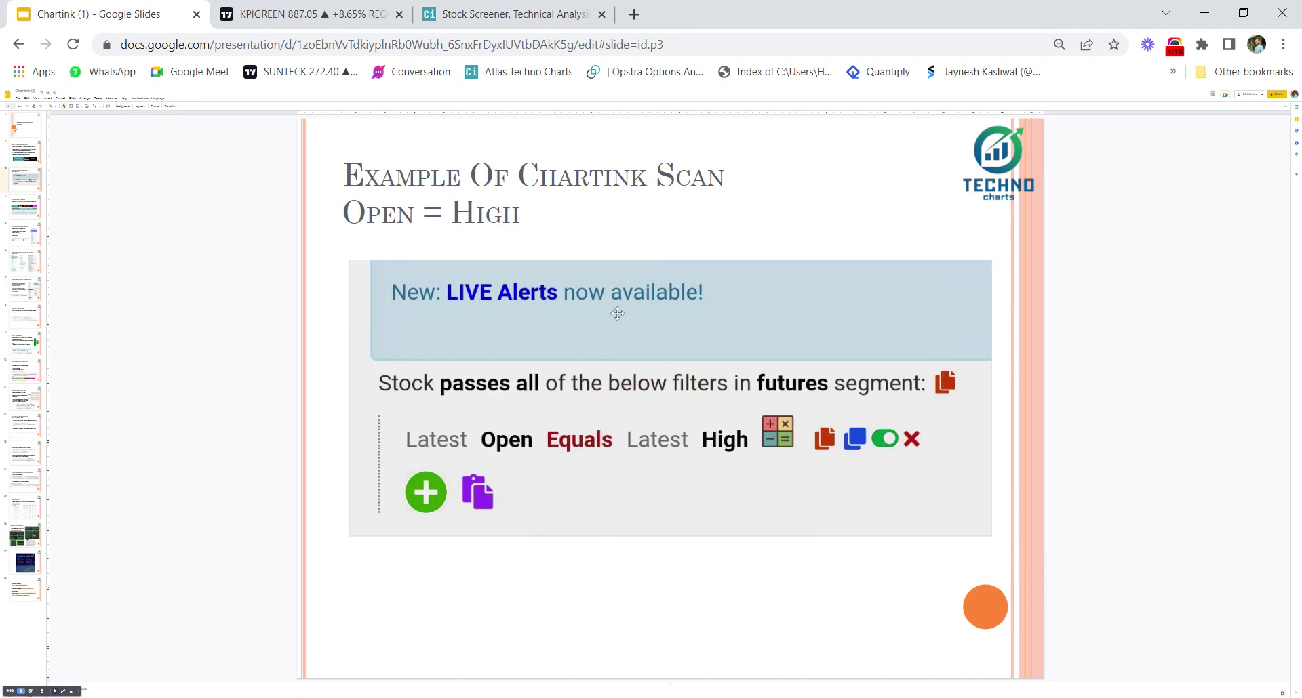
Open a new blank browser tab after glancing at the KPIGREEN chart and slides.
{"action": "left_click", "coordinate": [508, 14]}
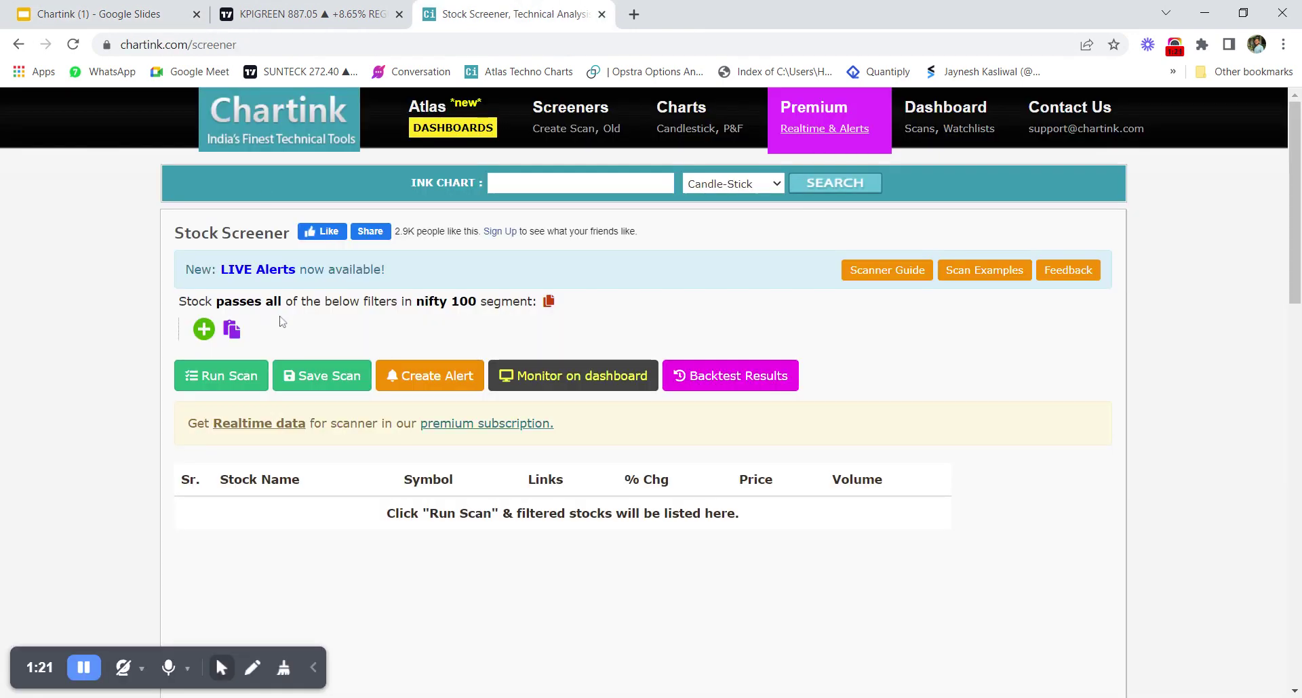
{"action": "left_click", "coordinate": [285, 7]}
{"action": "left_click", "coordinate": [145, 10]}
{"action": "left_click", "coordinate": [508, 13]}
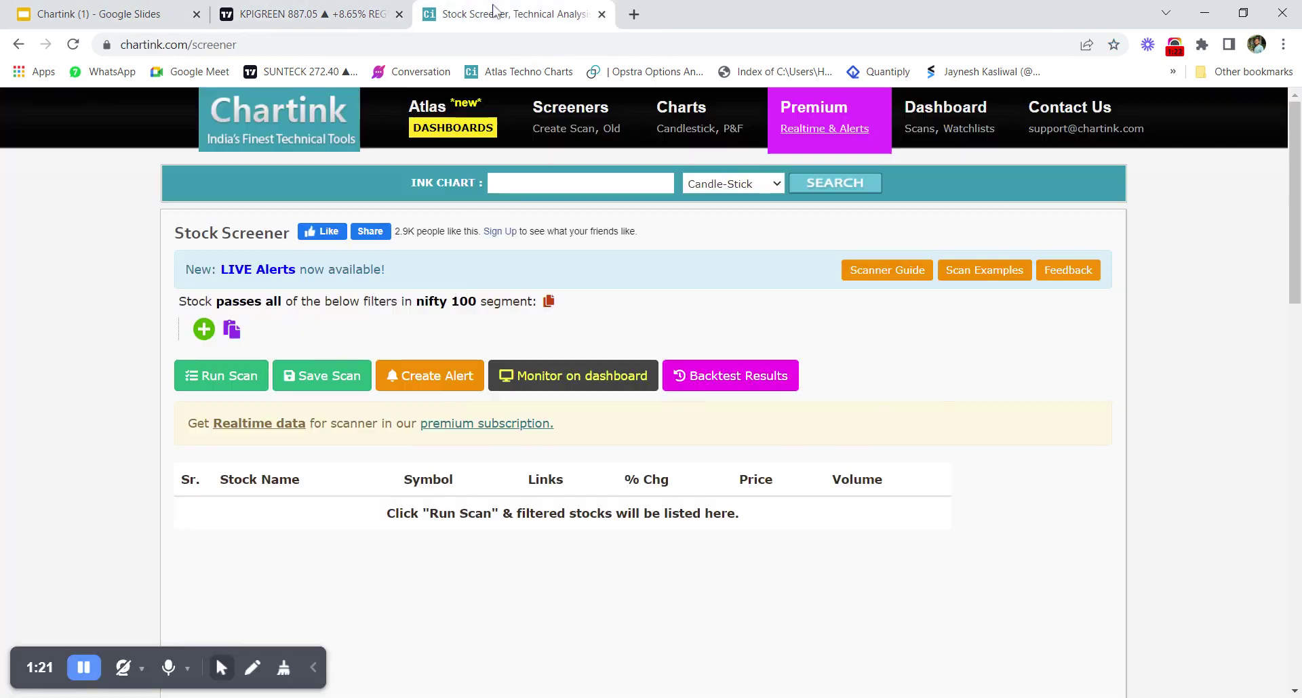
{"action": "left_click", "coordinate": [634, 15]}
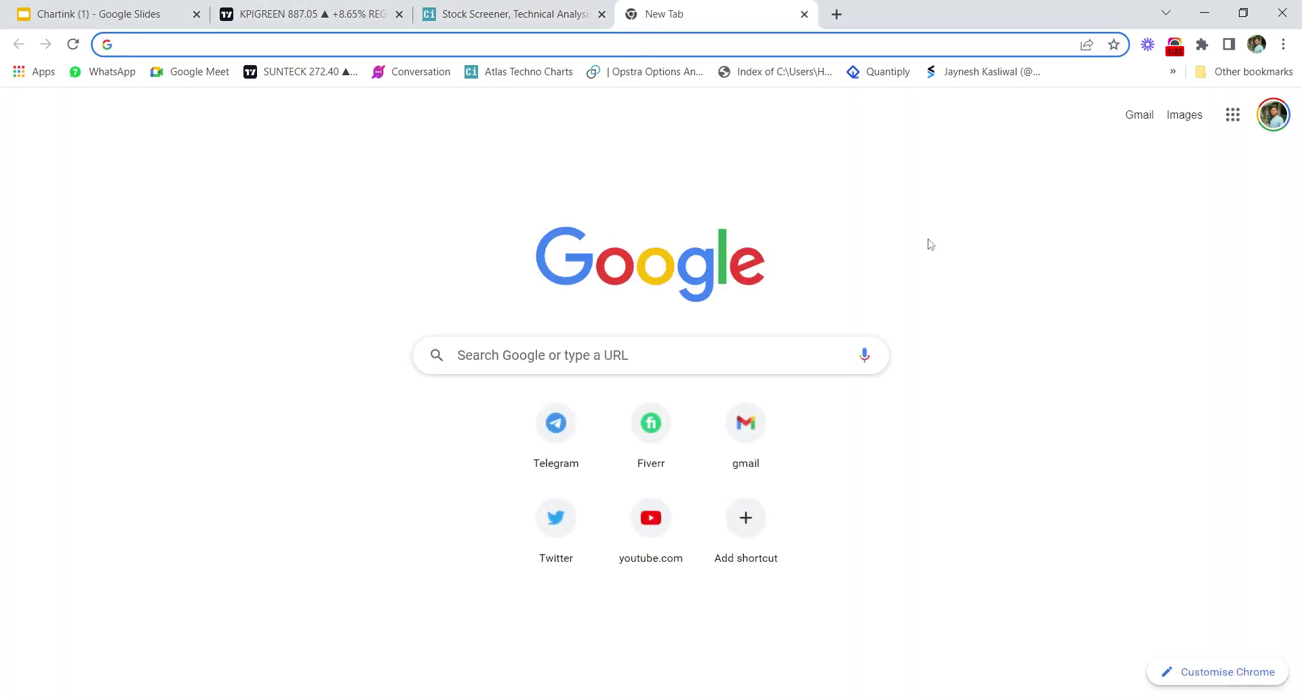
{"action": "left_click", "coordinate": [312, 14]}
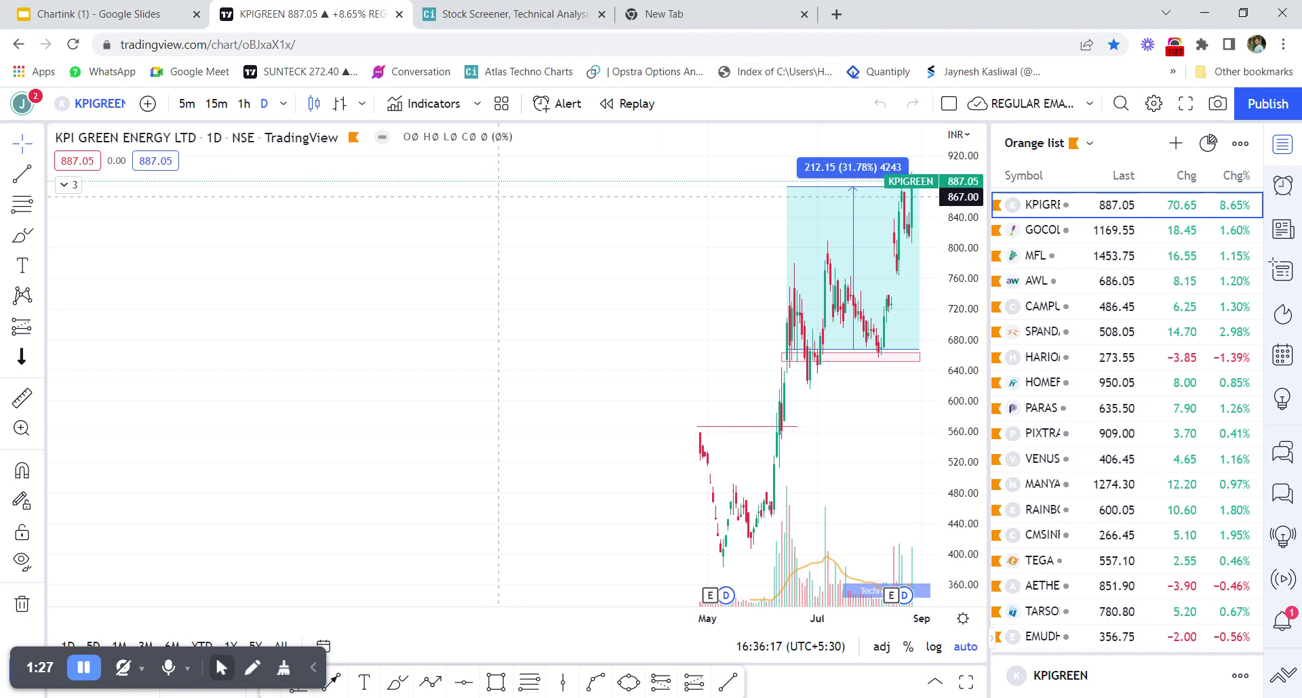
{"action": "left_click", "coordinate": [534, 7]}
Add a filter: Latest Open equals Latest High.
{"action": "left_click", "coordinate": [203, 329]}
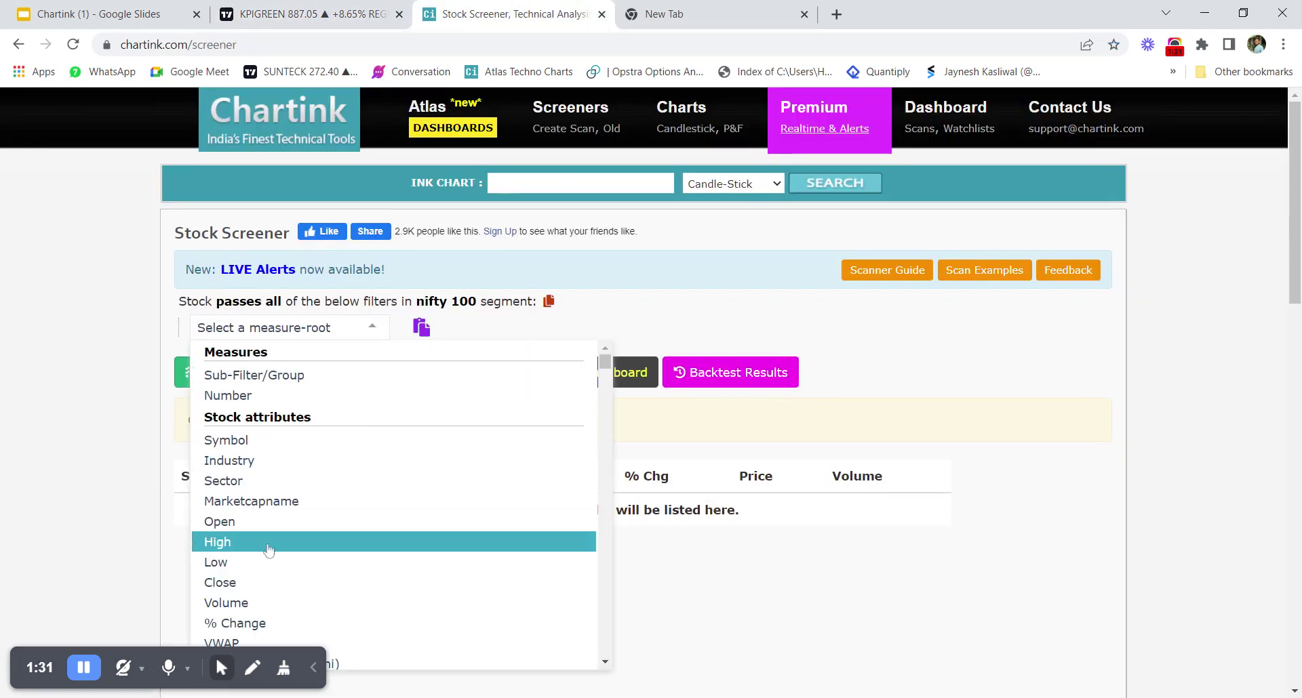
{"action": "left_click", "coordinate": [264, 522]}
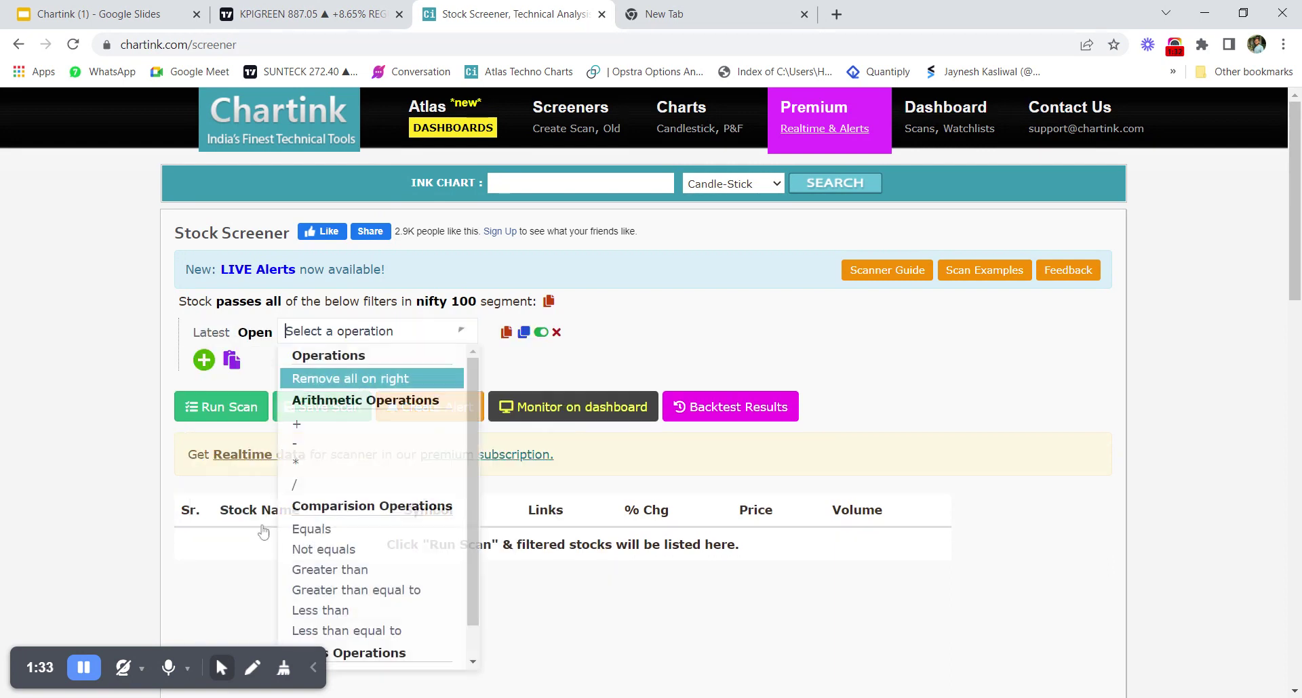
{"action": "left_click", "coordinate": [184, 337]}
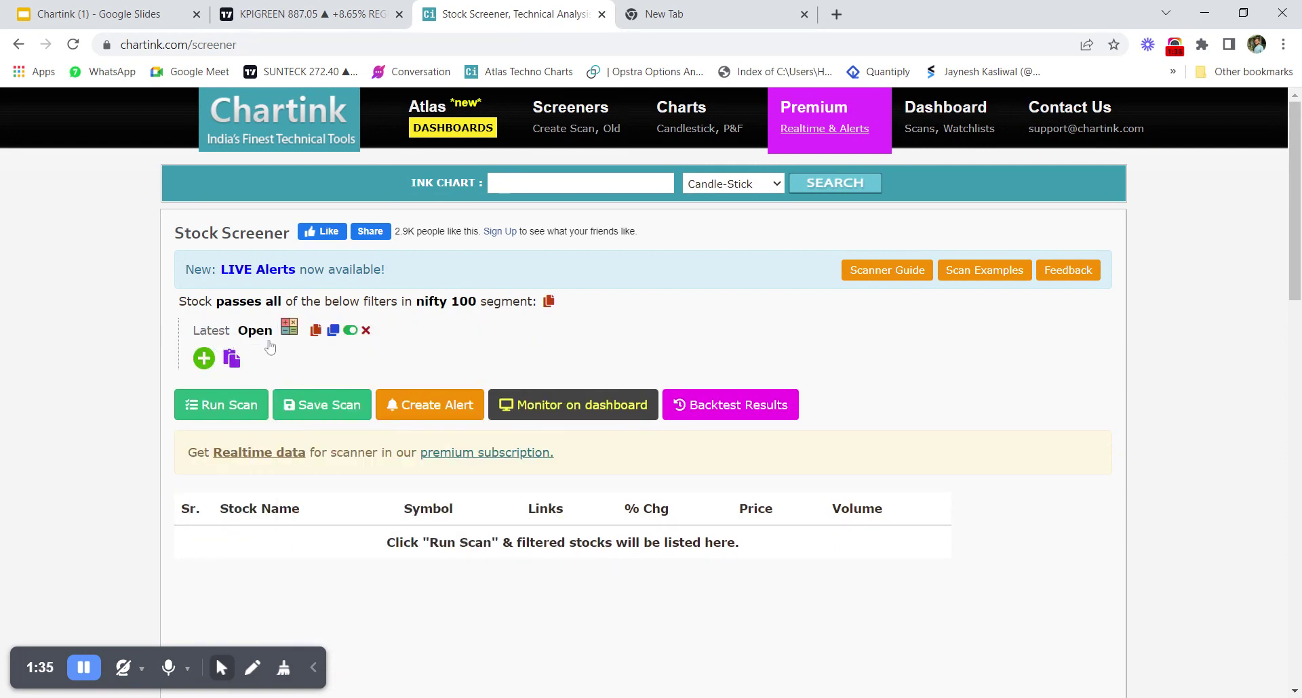
{"action": "left_click", "coordinate": [290, 337]}
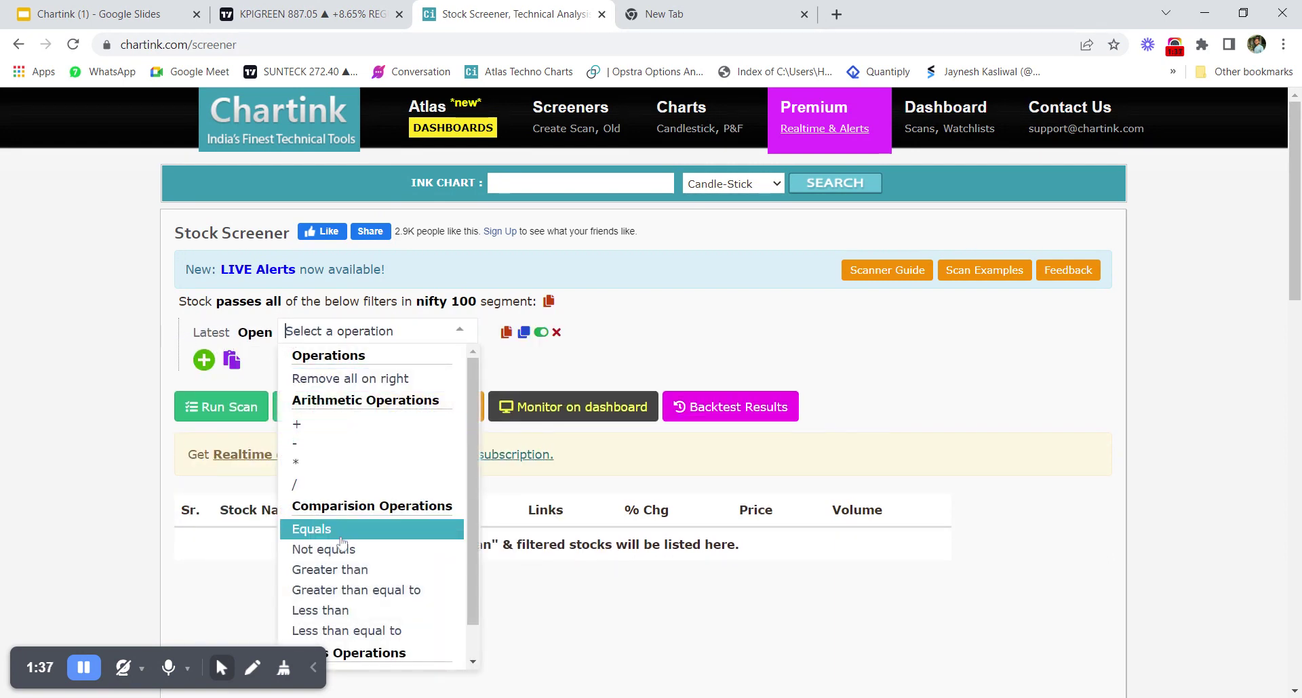
{"action": "left_click", "coordinate": [379, 529]}
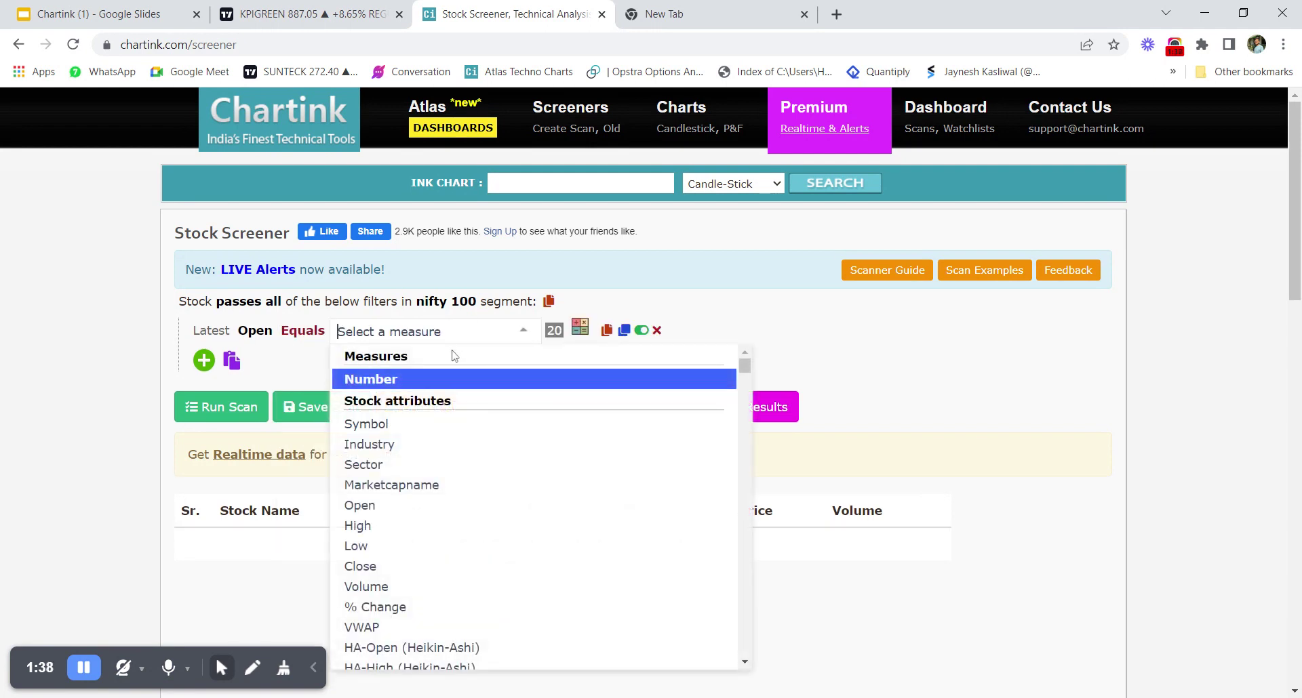
{"action": "left_click", "coordinate": [398, 529]}
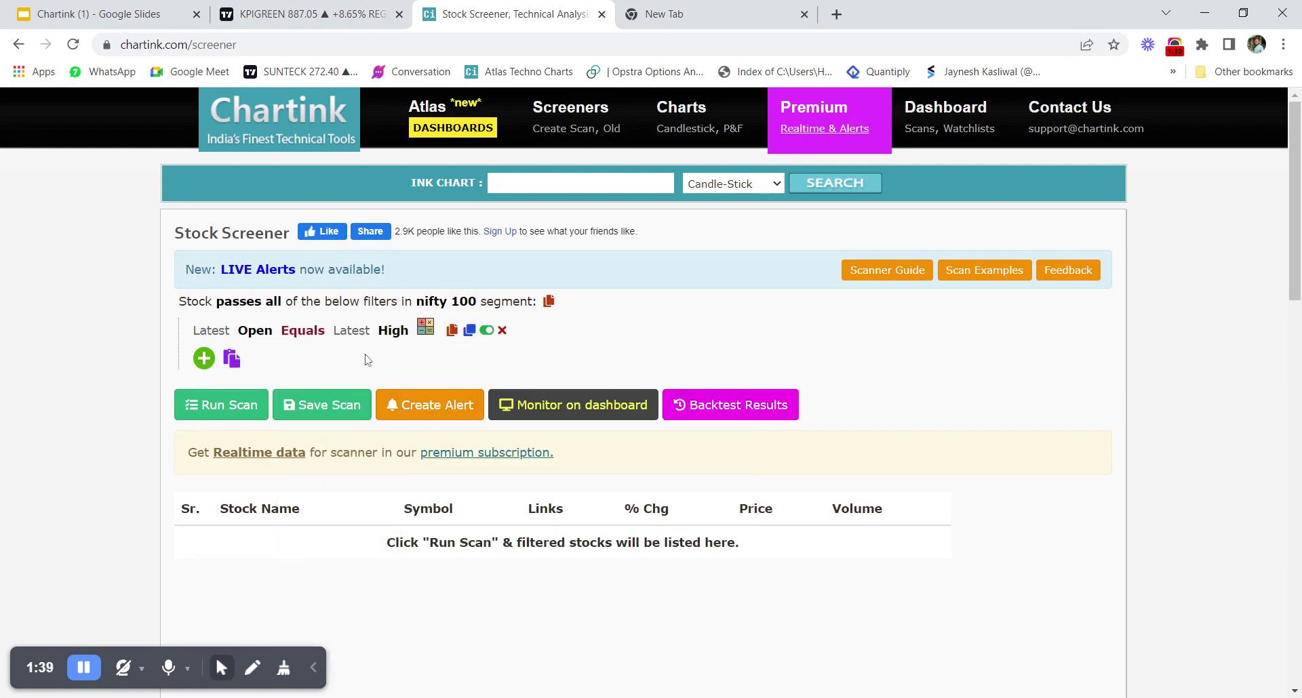
Try the Open offset '1 day ago', then set it back to Latest.
{"action": "left_click", "coordinate": [218, 330]}
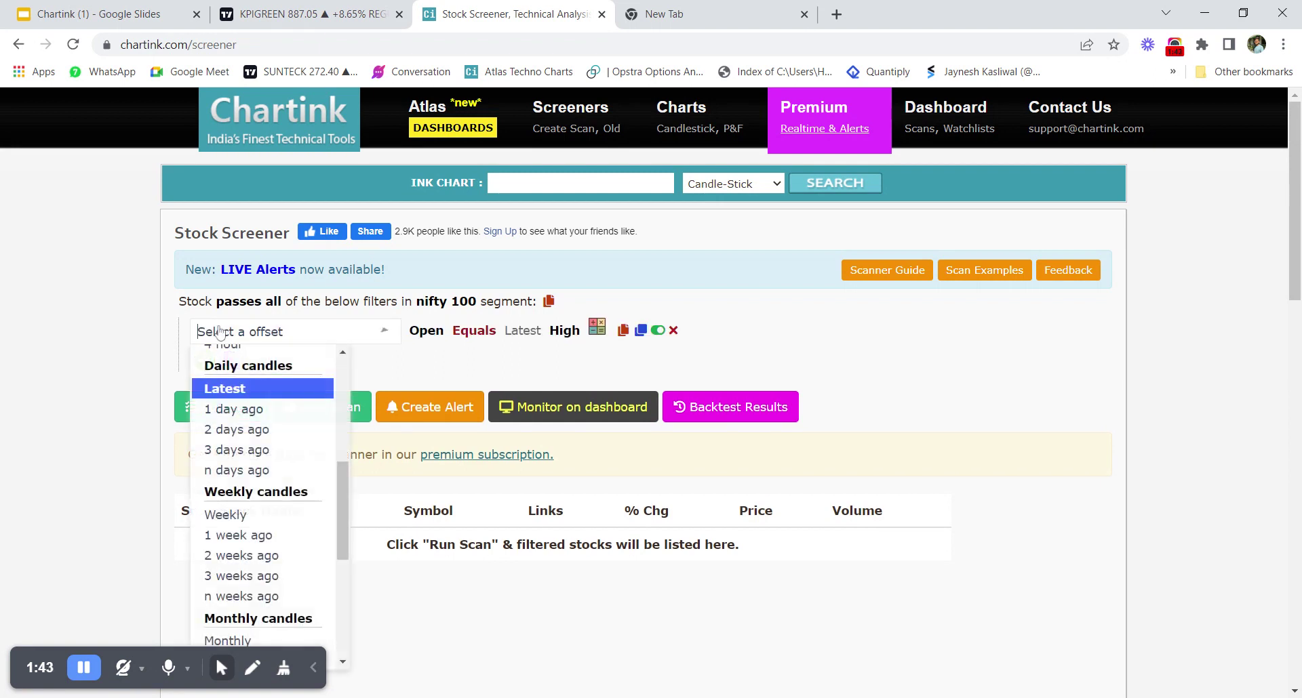
{"action": "left_click", "coordinate": [234, 416]}
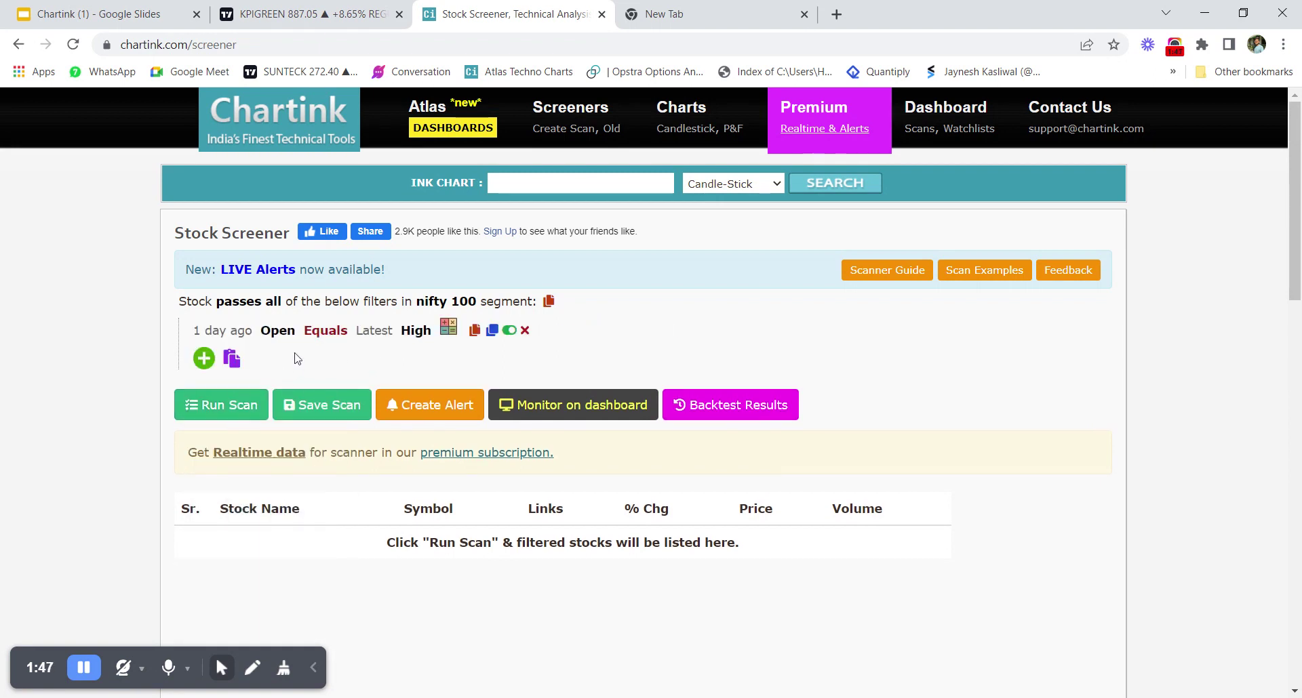
{"action": "left_click", "coordinate": [233, 337]}
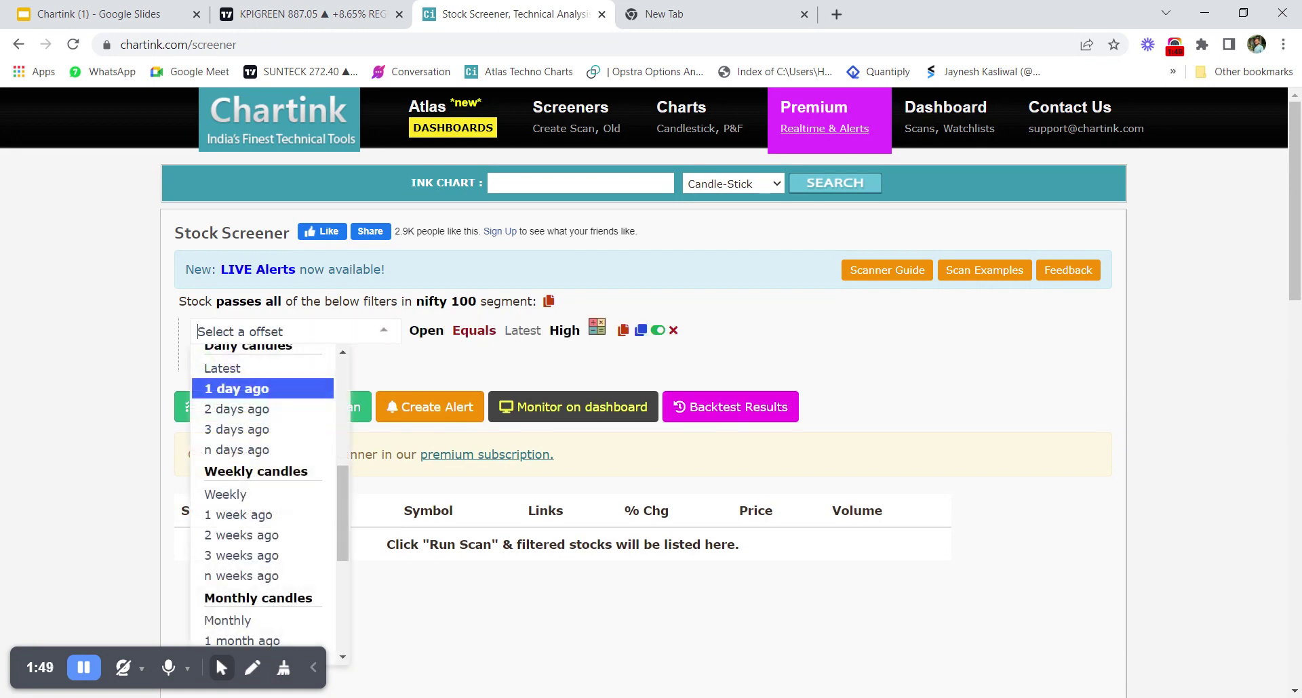
{"action": "left_click", "coordinate": [230, 366]}
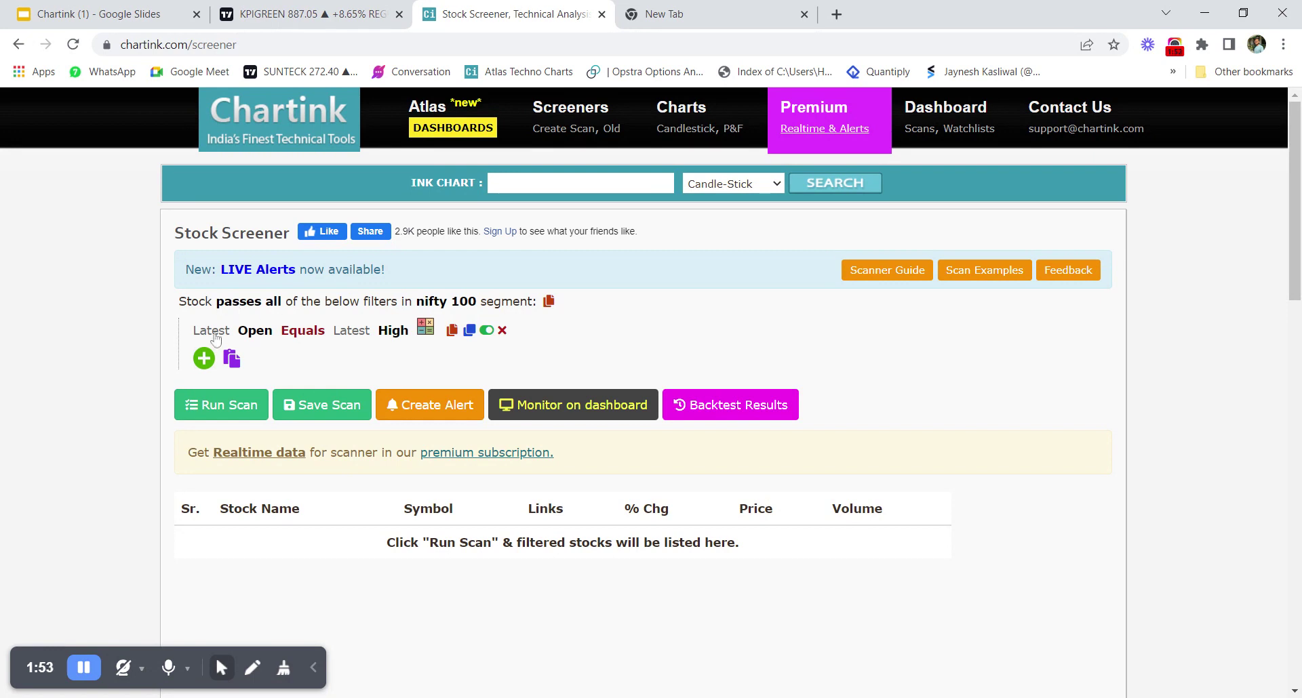
{"action": "left_click", "coordinate": [716, 8]}
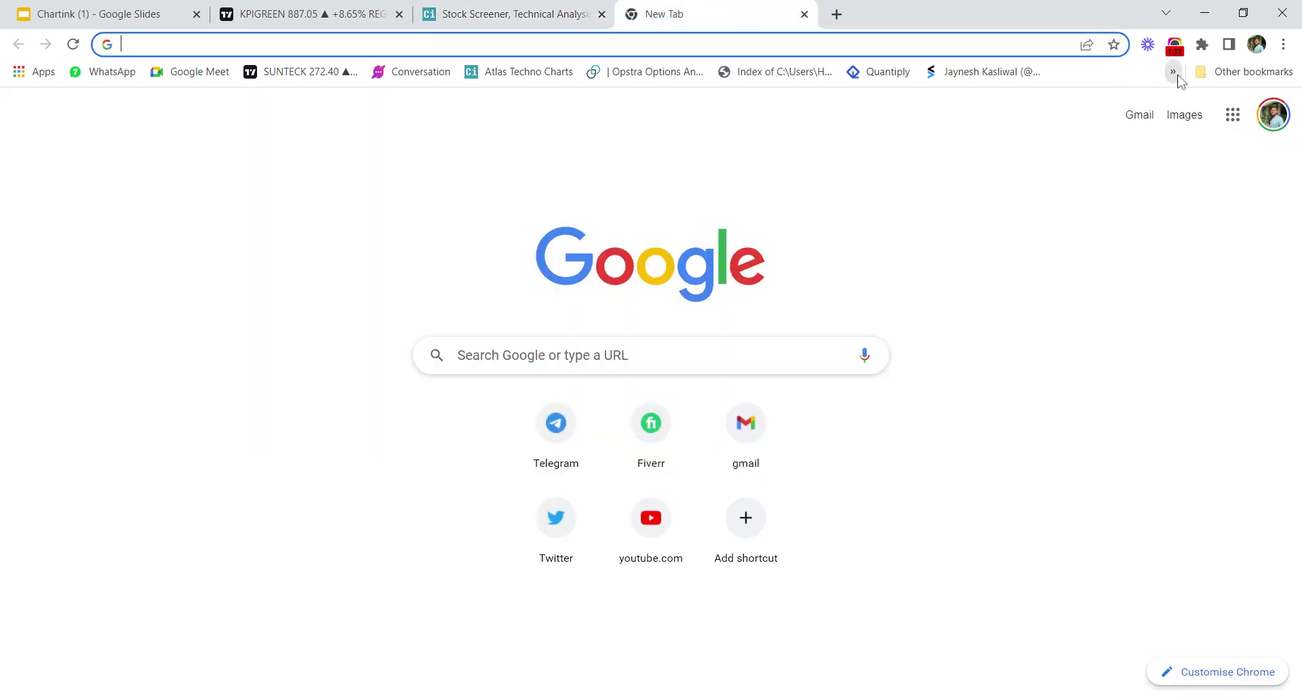
Load whiteboardfox.com in the new tab and return to the stock screener.
{"action": "type", "text": "whiteboardfox.com"}
{"action": "key", "text": "Return"}
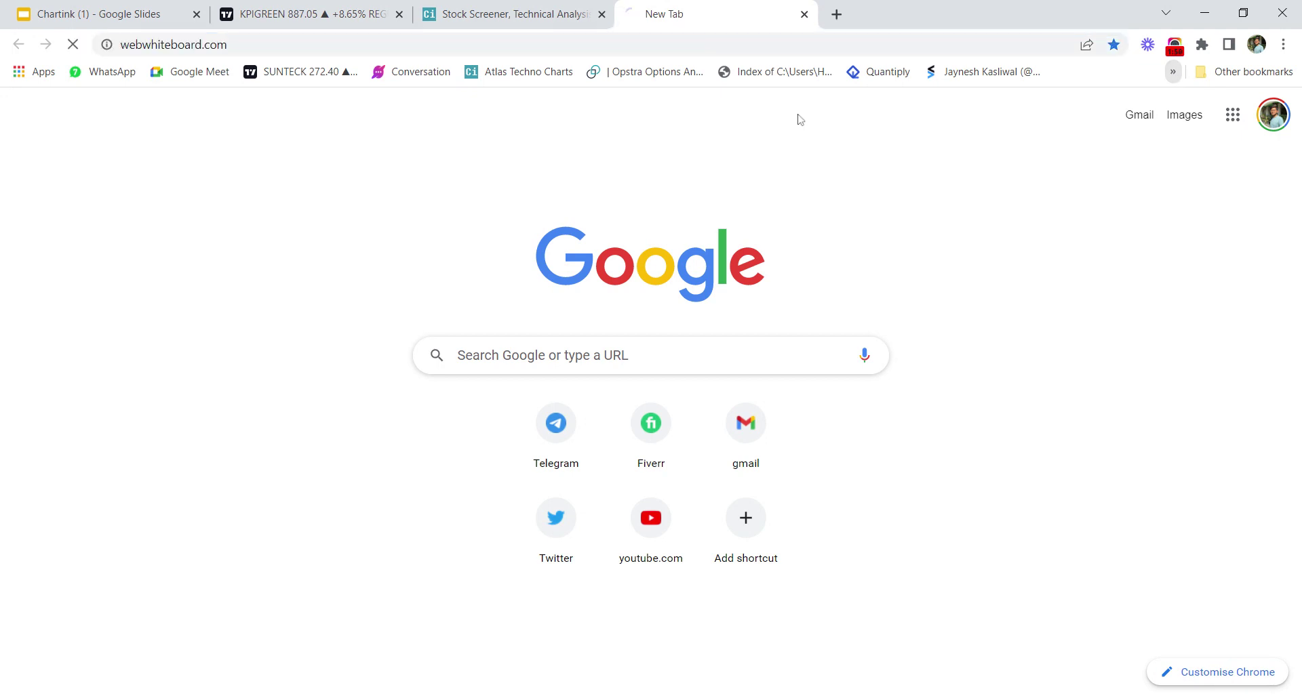
{"action": "left_click", "coordinate": [475, 10]}
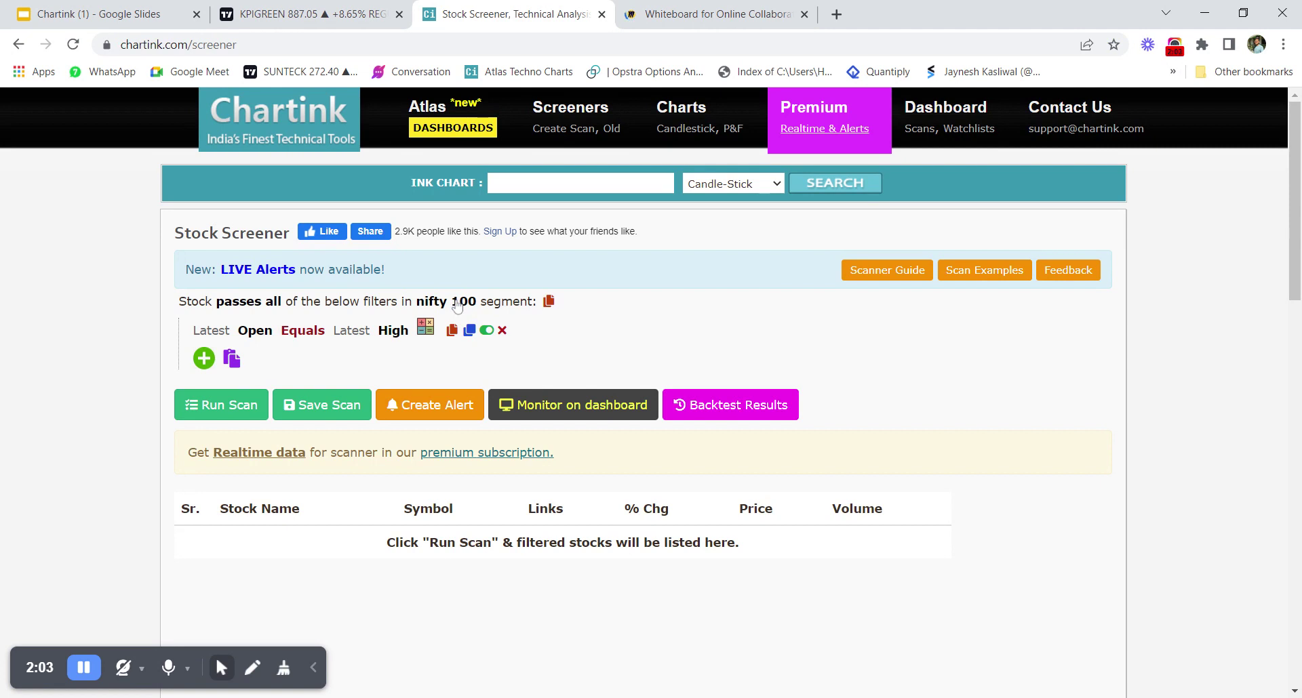
Add the filter Latest Volume greater than 1 day ago Volume and run the scan.
{"action": "left_click", "coordinate": [204, 359]}
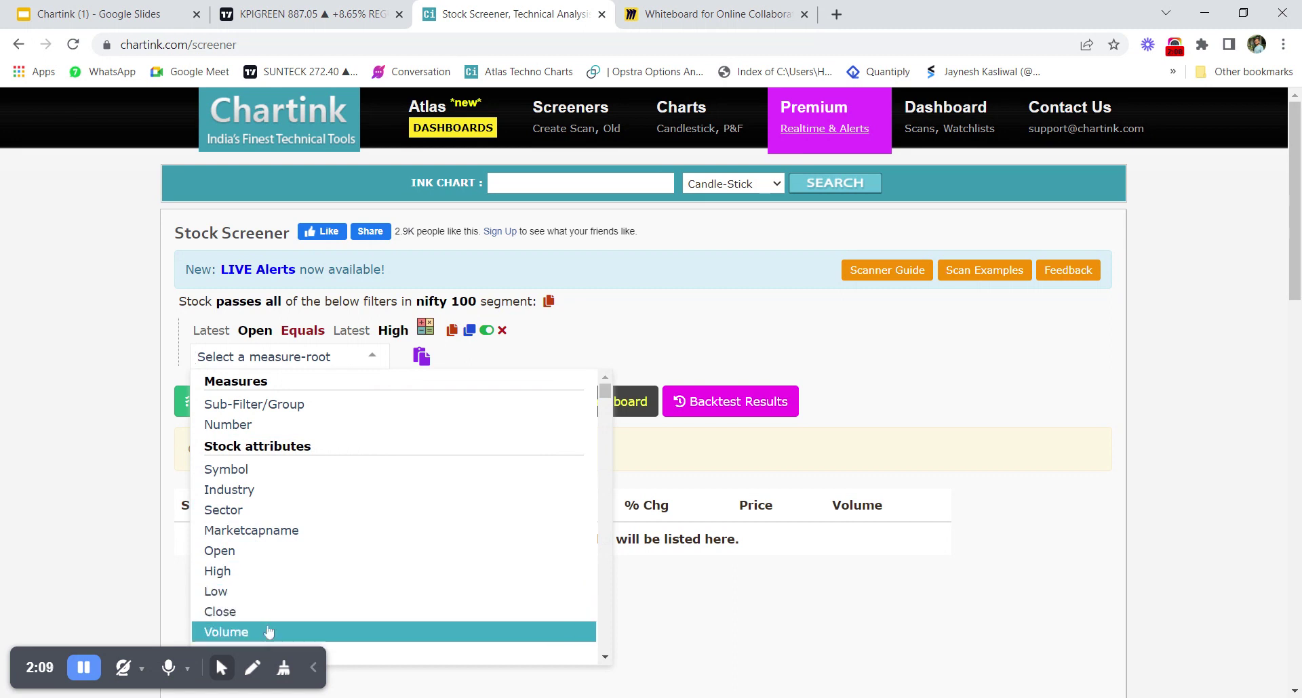
{"action": "left_click", "coordinate": [268, 631]}
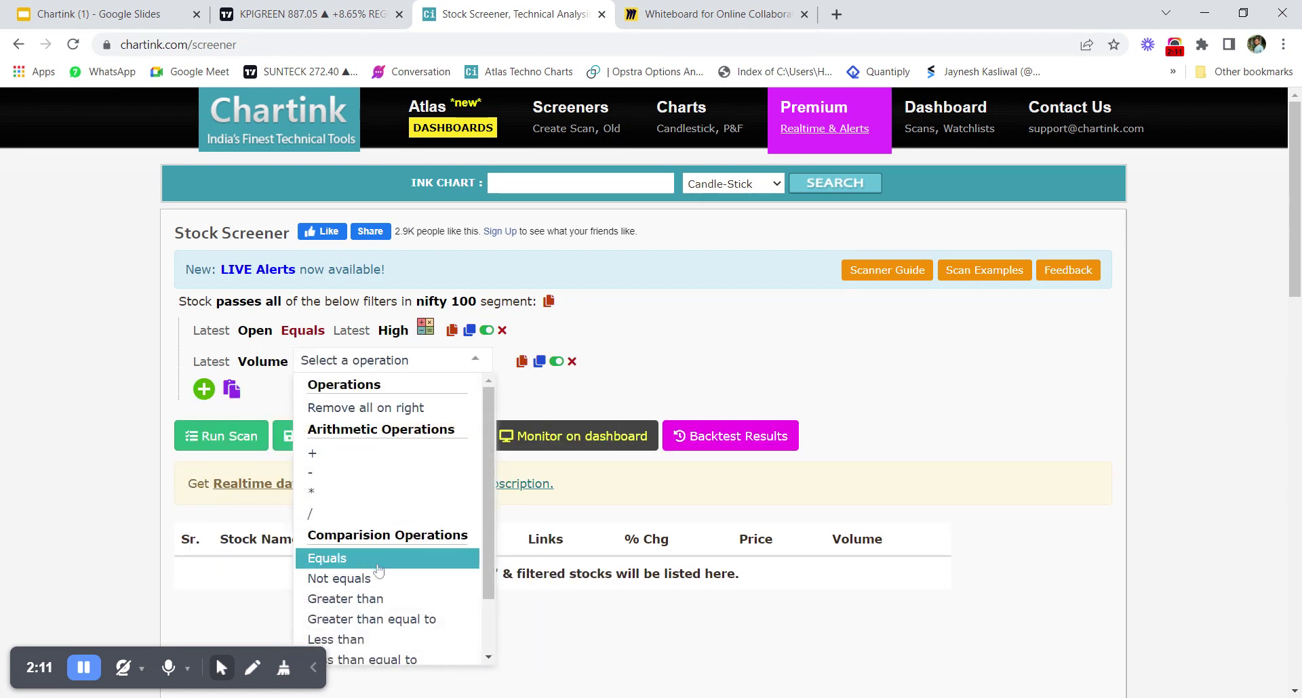
{"action": "left_click", "coordinate": [378, 599]}
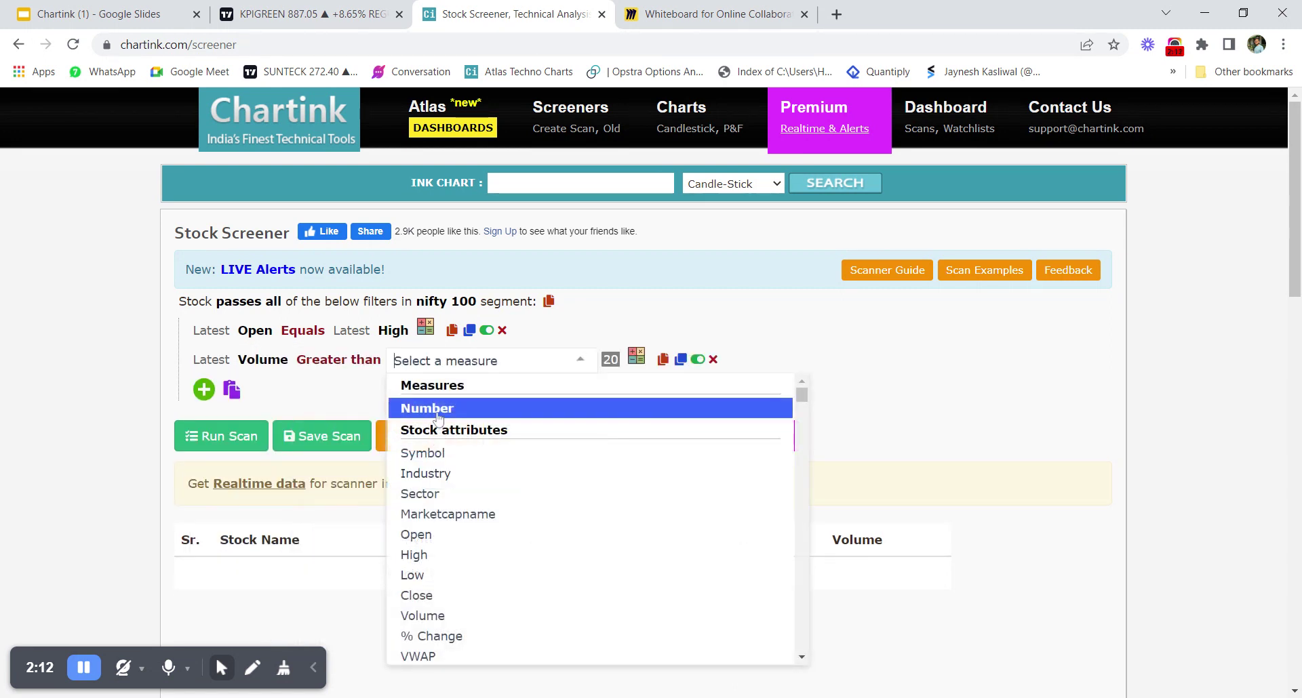
{"action": "left_click", "coordinate": [453, 617]}
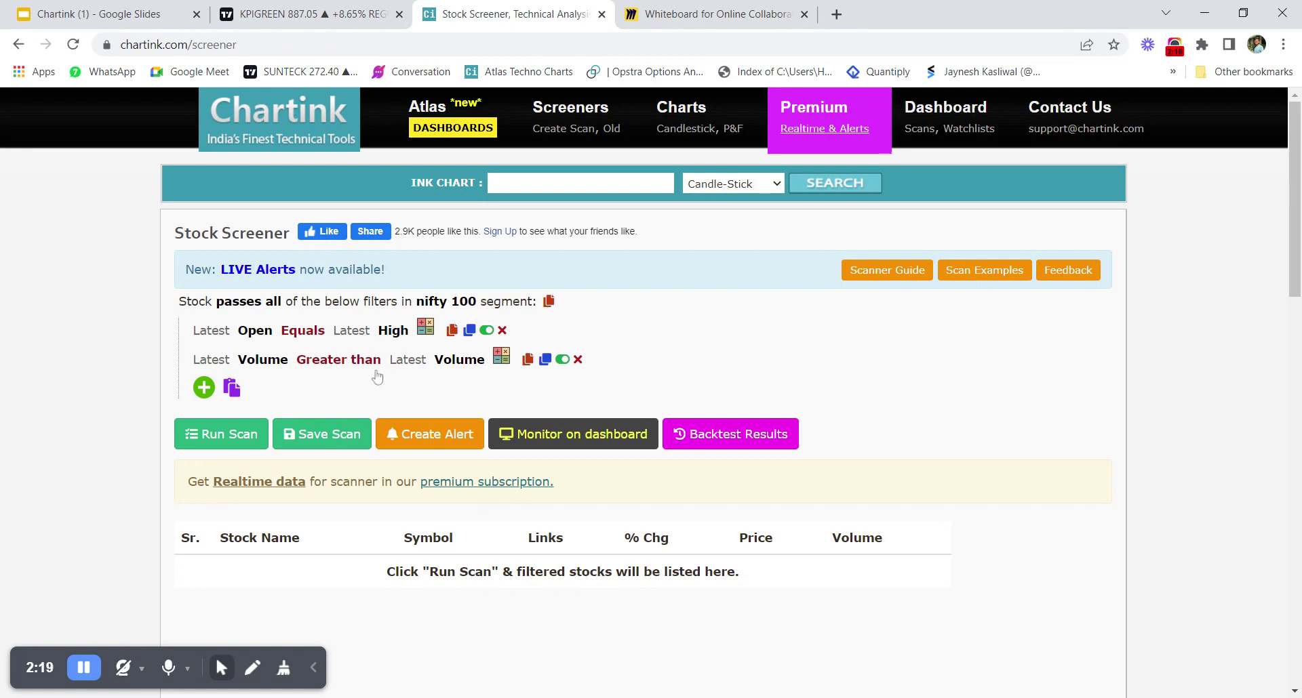
{"action": "left_click", "coordinate": [402, 368]}
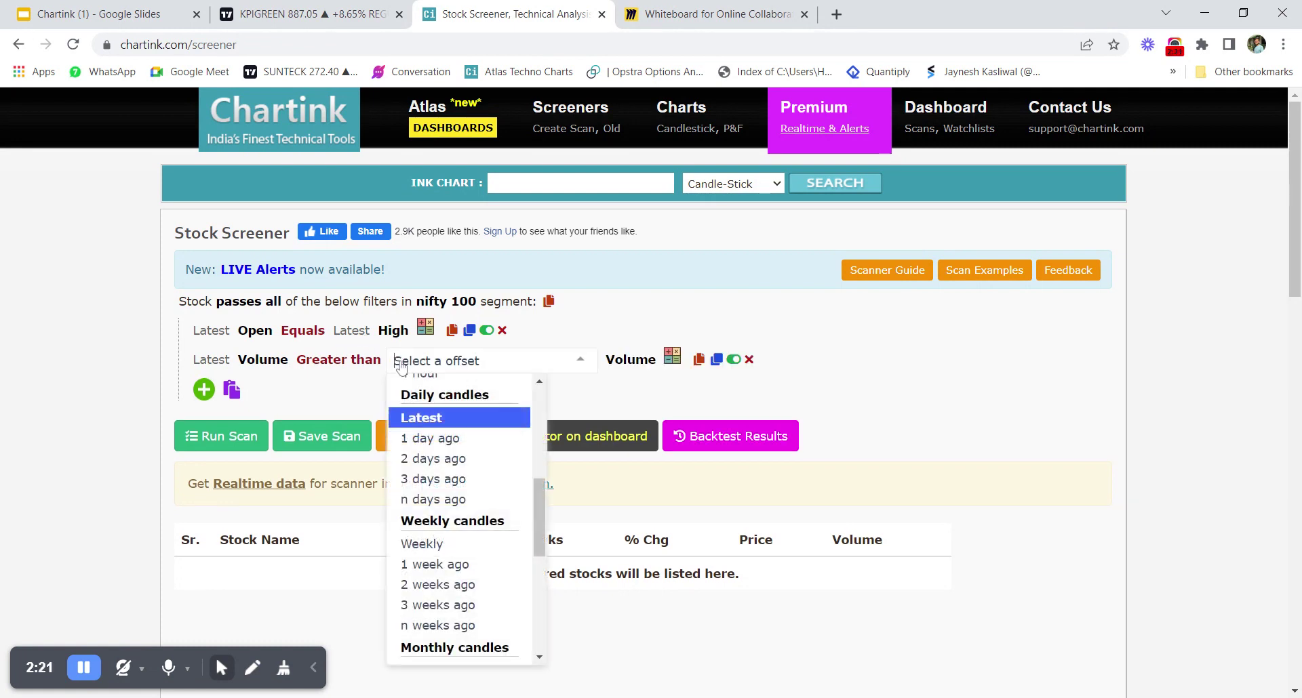
{"action": "left_click", "coordinate": [427, 440]}
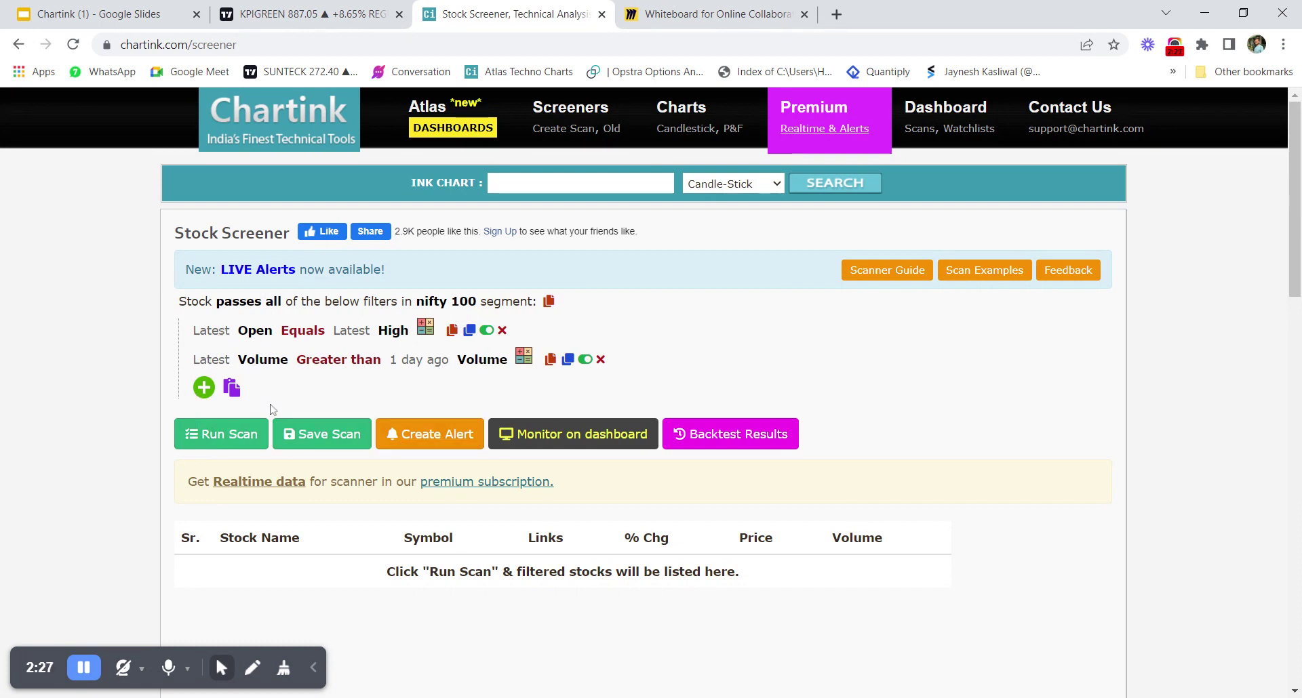
{"action": "left_click", "coordinate": [202, 442]}
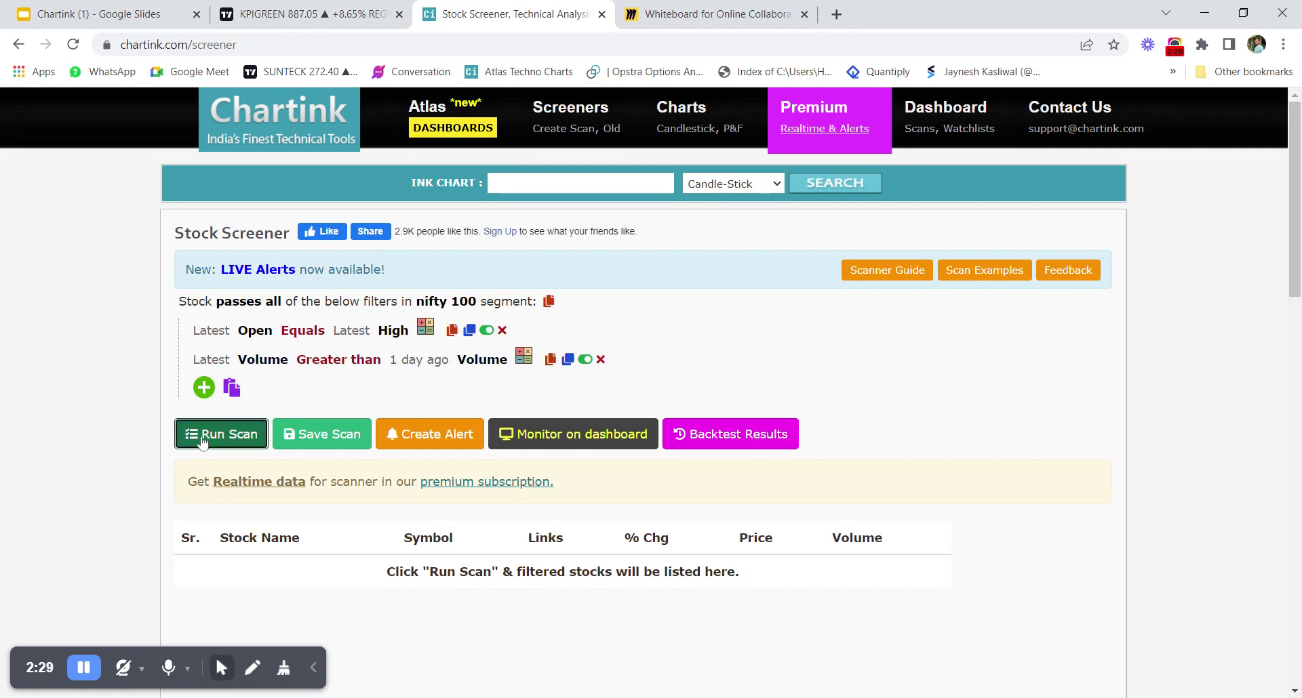
Scroll through the results table listing HCLTECH and LUPIN.
{"action": "scroll", "coordinate": [441, 434], "scroll_direction": "down", "scroll_amount": 2}
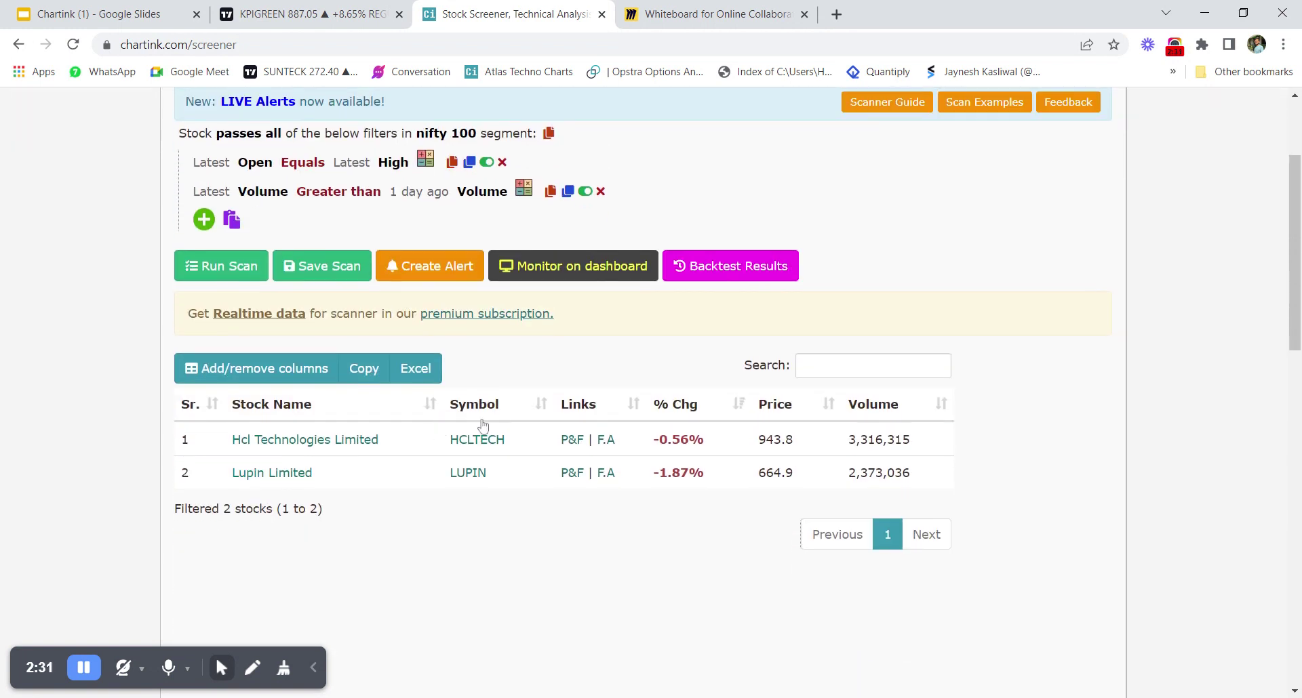
{"action": "scroll", "coordinate": [448, 434], "scroll_direction": "up", "scroll_amount": 1}
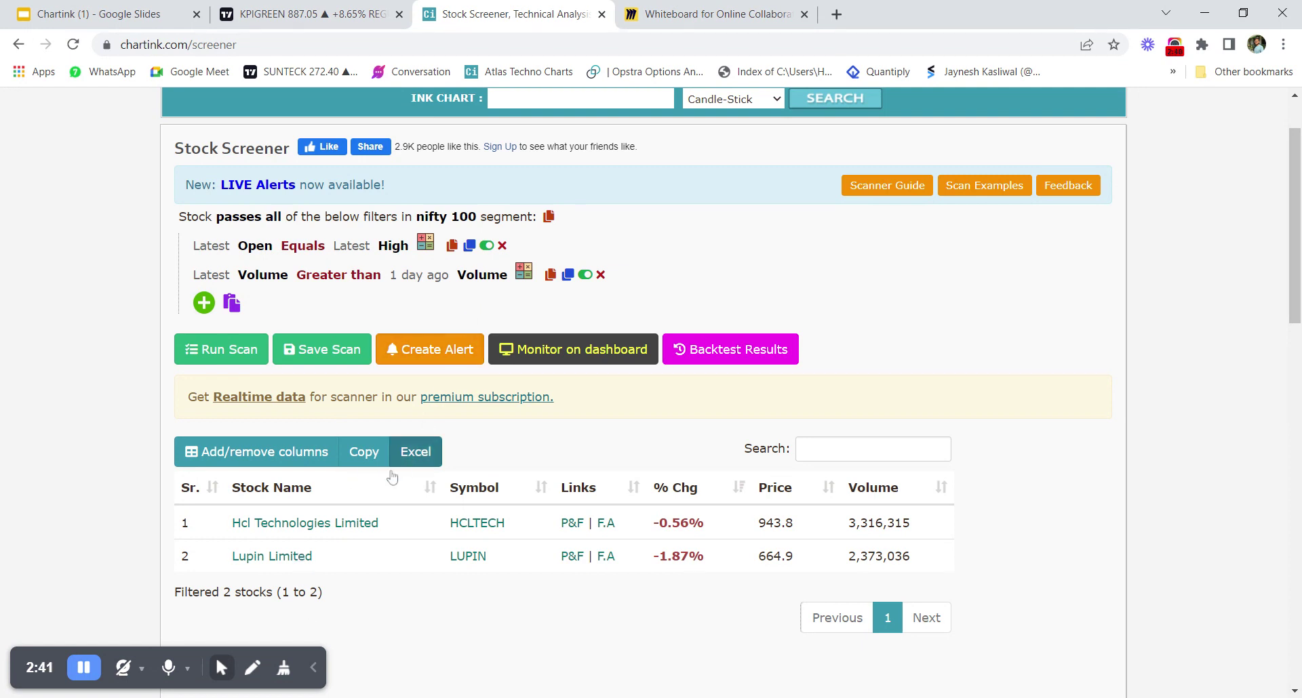
Chart HCLTECH from NSE in TradingView, zoom in, then return to the Chartink results.
{"action": "left_click", "coordinate": [326, 8]}
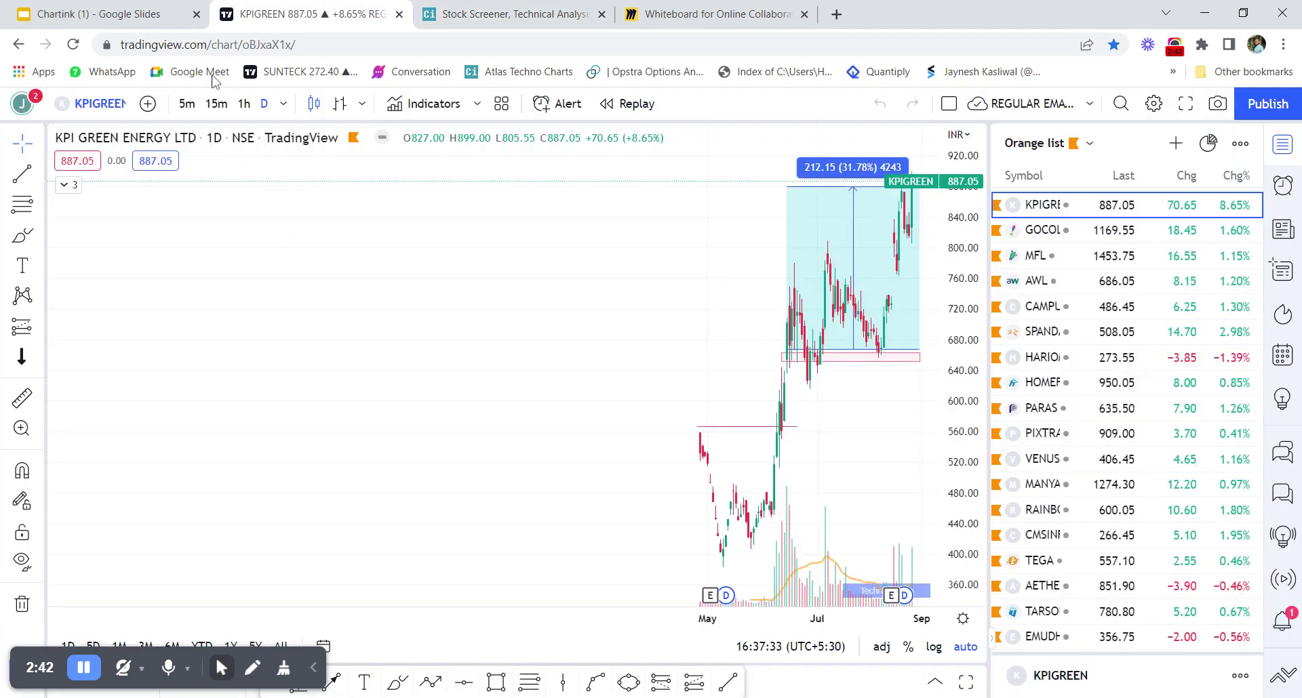
{"action": "left_click", "coordinate": [116, 110]}
{"action": "type", "text": "HCLTE"}
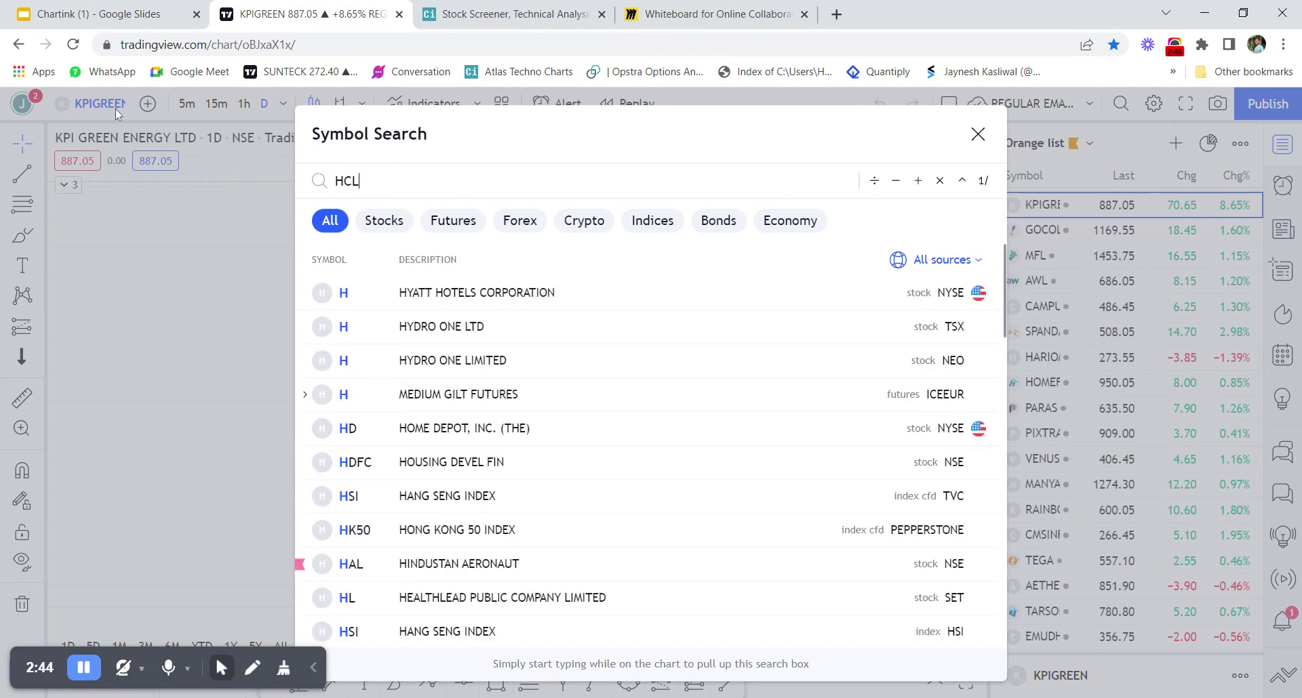
{"action": "left_click", "coordinate": [486, 290]}
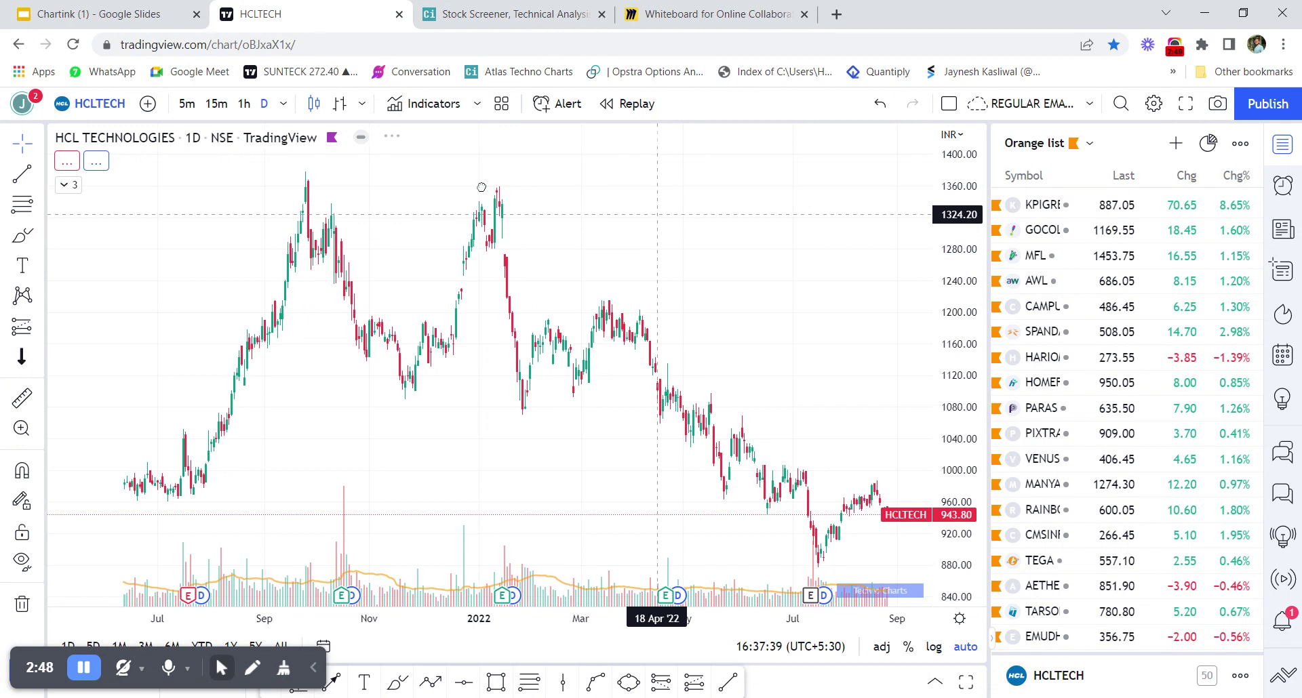
{"action": "scroll", "coordinate": [684, 224], "scroll_direction": "up", "scroll_amount": 5}
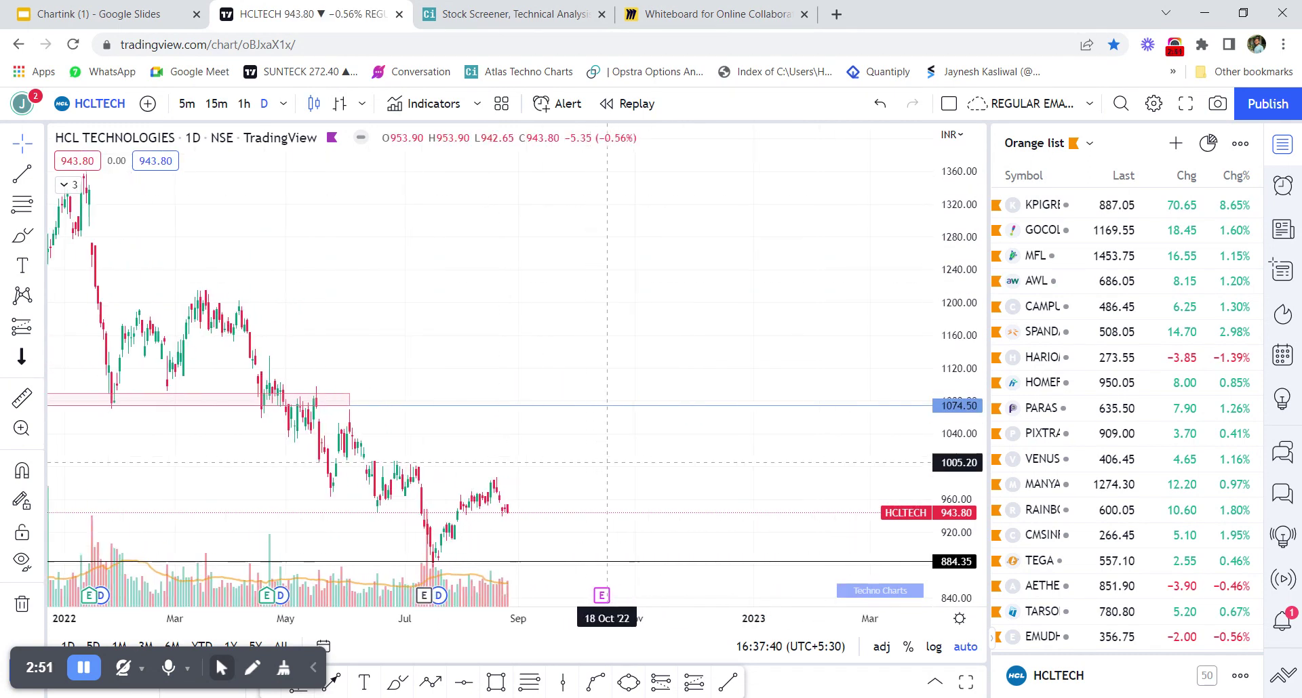
{"action": "scroll", "coordinate": [607, 462], "scroll_direction": "up", "scroll_amount": 4}
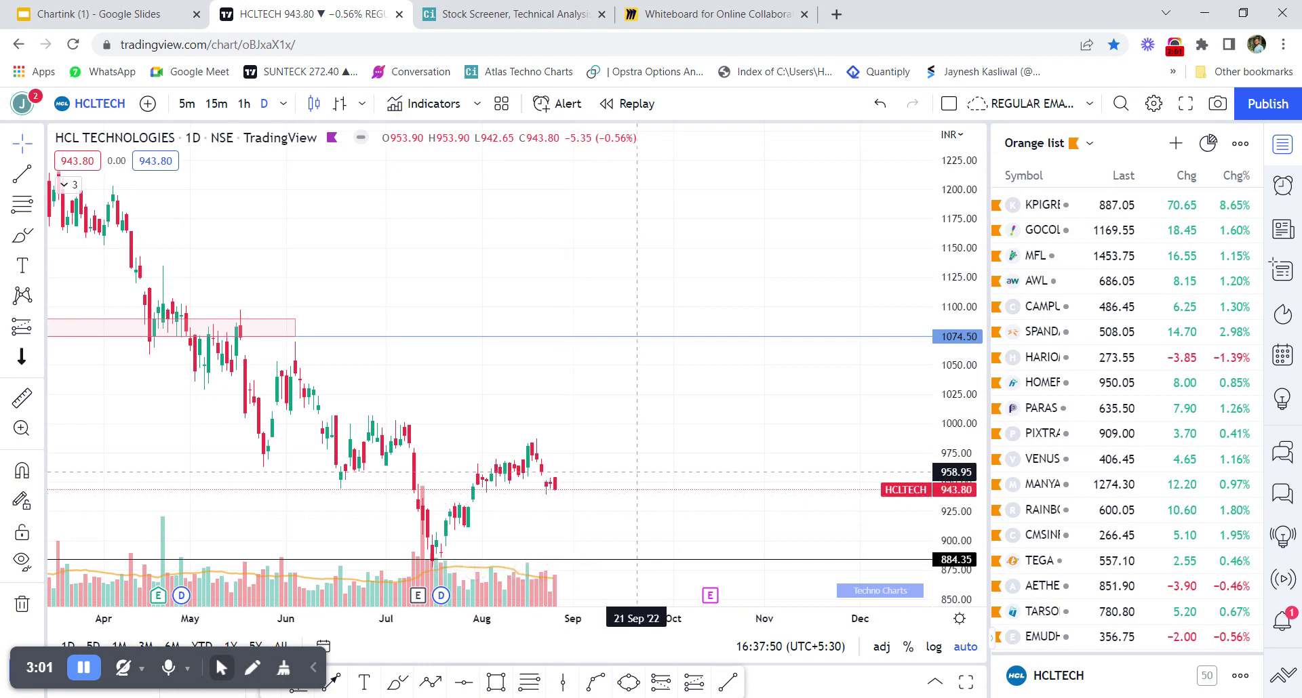
{"action": "left_click", "coordinate": [420, 10]}
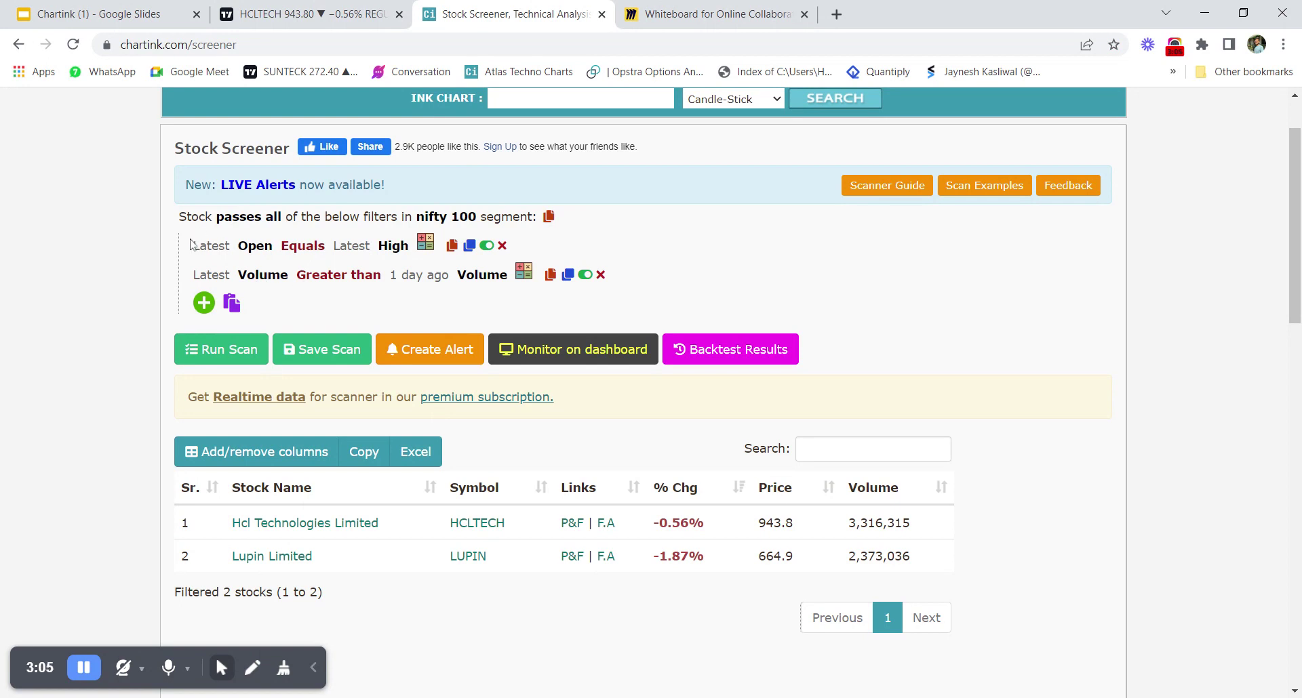
Look over the whiteboard and the example scan slide, then return to the screener.
{"action": "left_click", "coordinate": [712, 13]}
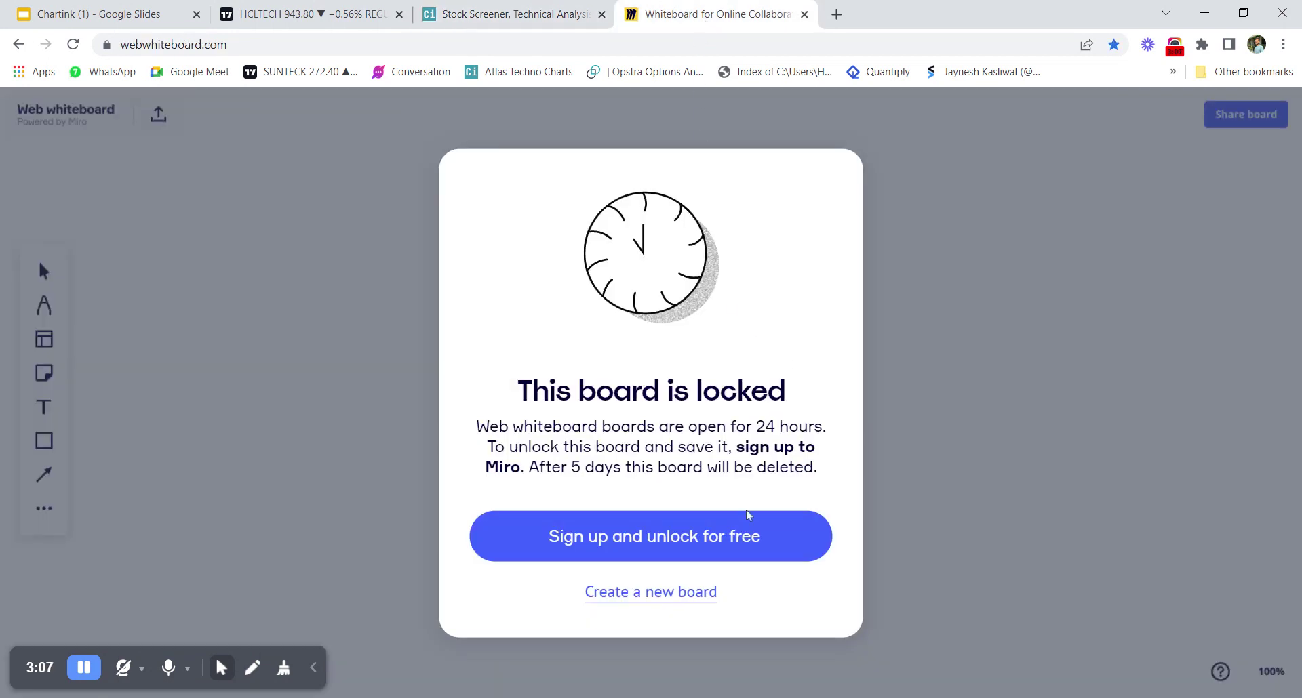
{"action": "left_click", "coordinate": [502, 13]}
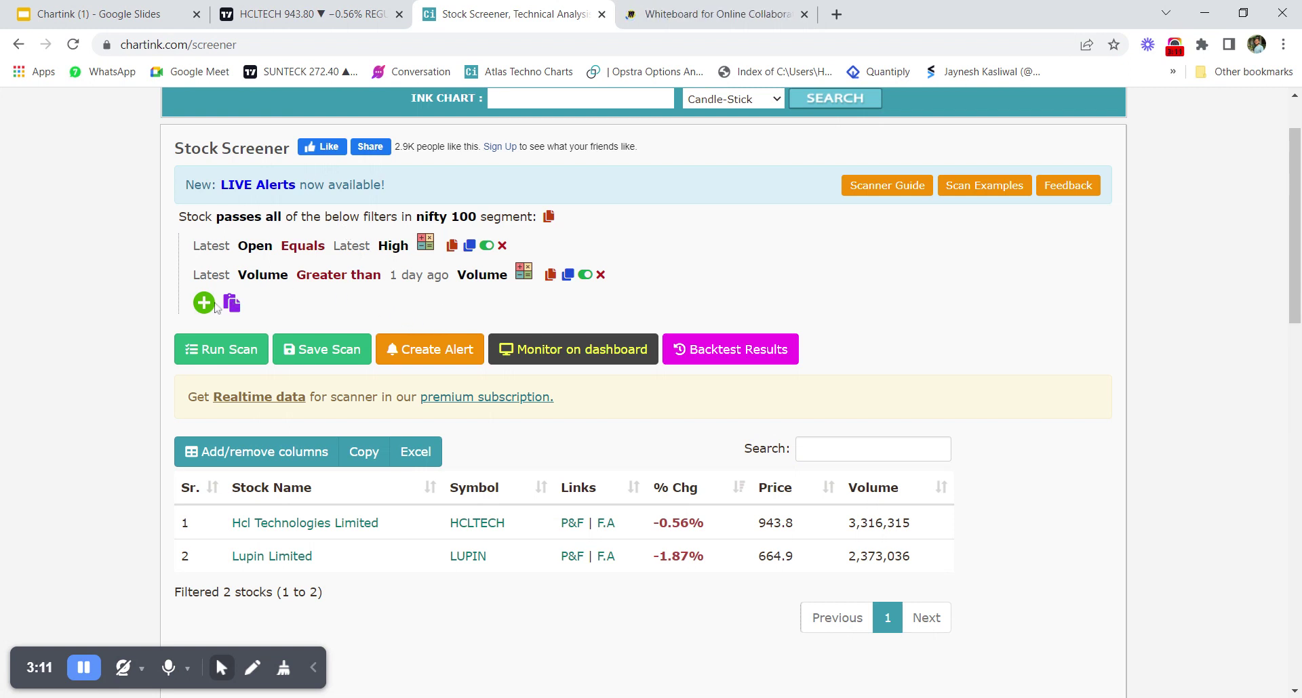
{"action": "left_click", "coordinate": [144, 7]}
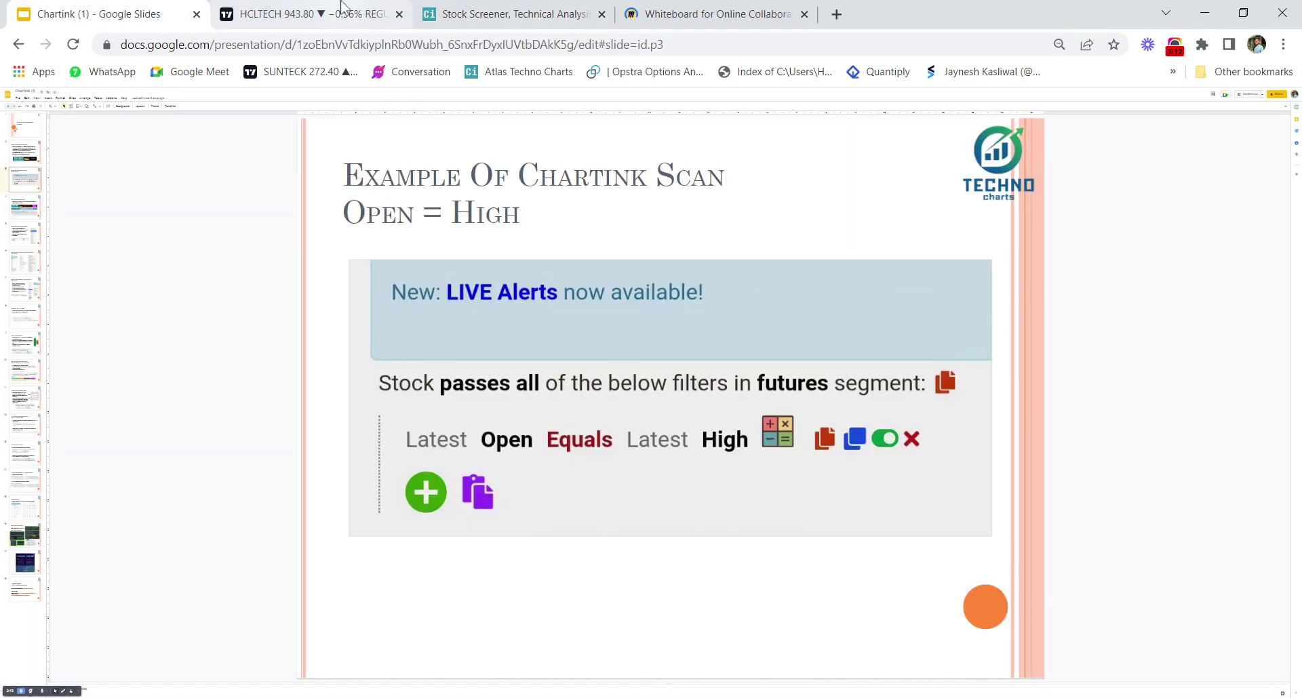
{"action": "left_click", "coordinate": [332, 15]}
{"action": "left_click", "coordinate": [478, 8]}
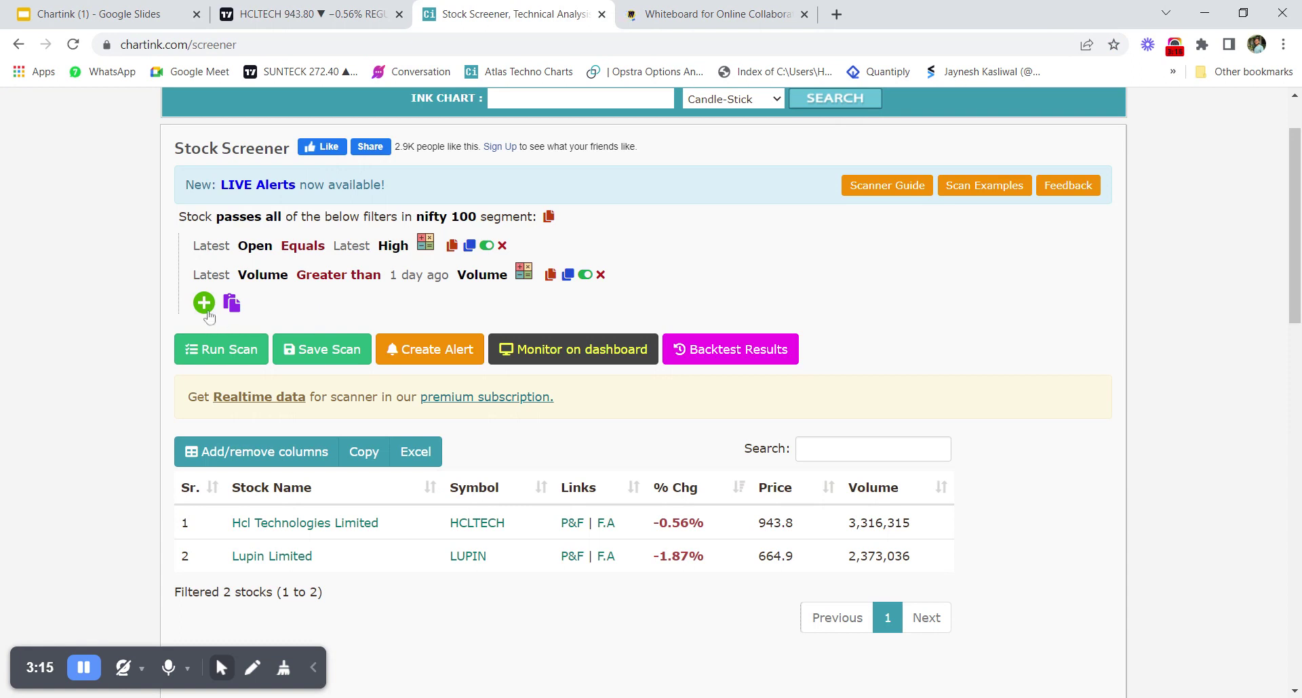
Add a third filter: Latest Close greater than a Number.
{"action": "left_click", "coordinate": [204, 303]}
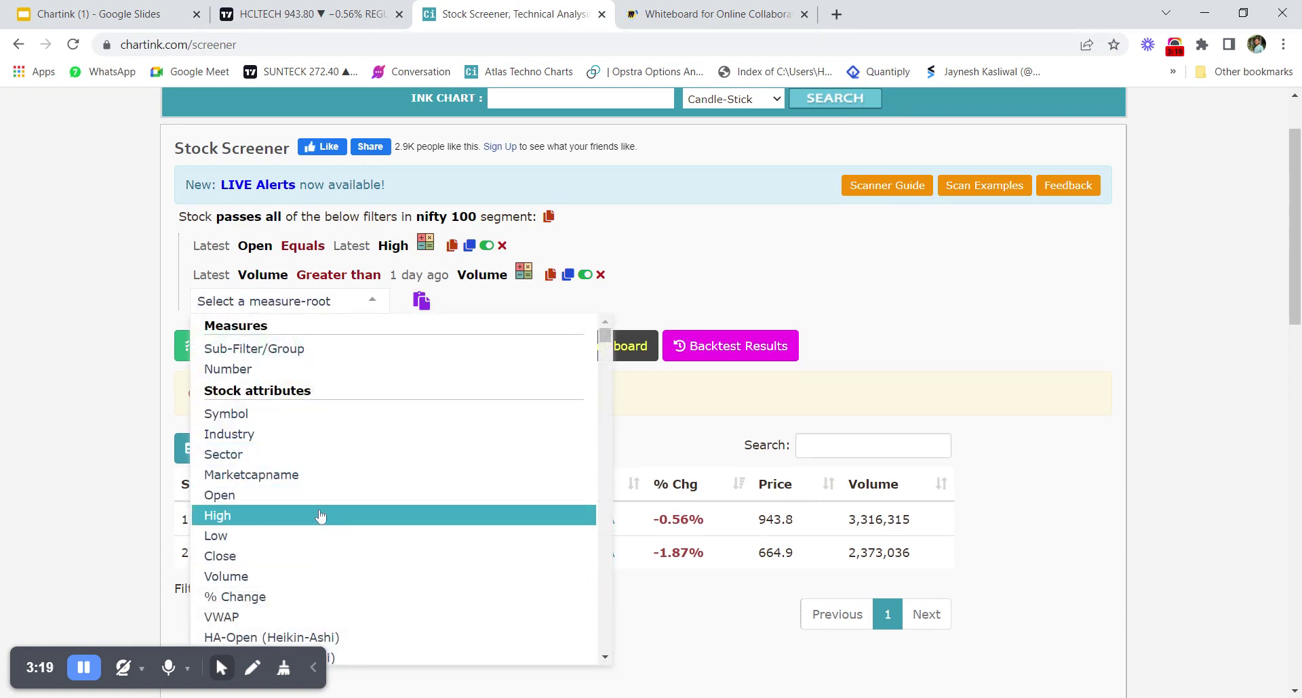
{"action": "scroll", "coordinate": [299, 587], "scroll_direction": "down", "scroll_amount": 1}
{"action": "scroll", "coordinate": [303, 468], "scroll_direction": "up", "scroll_amount": 2}
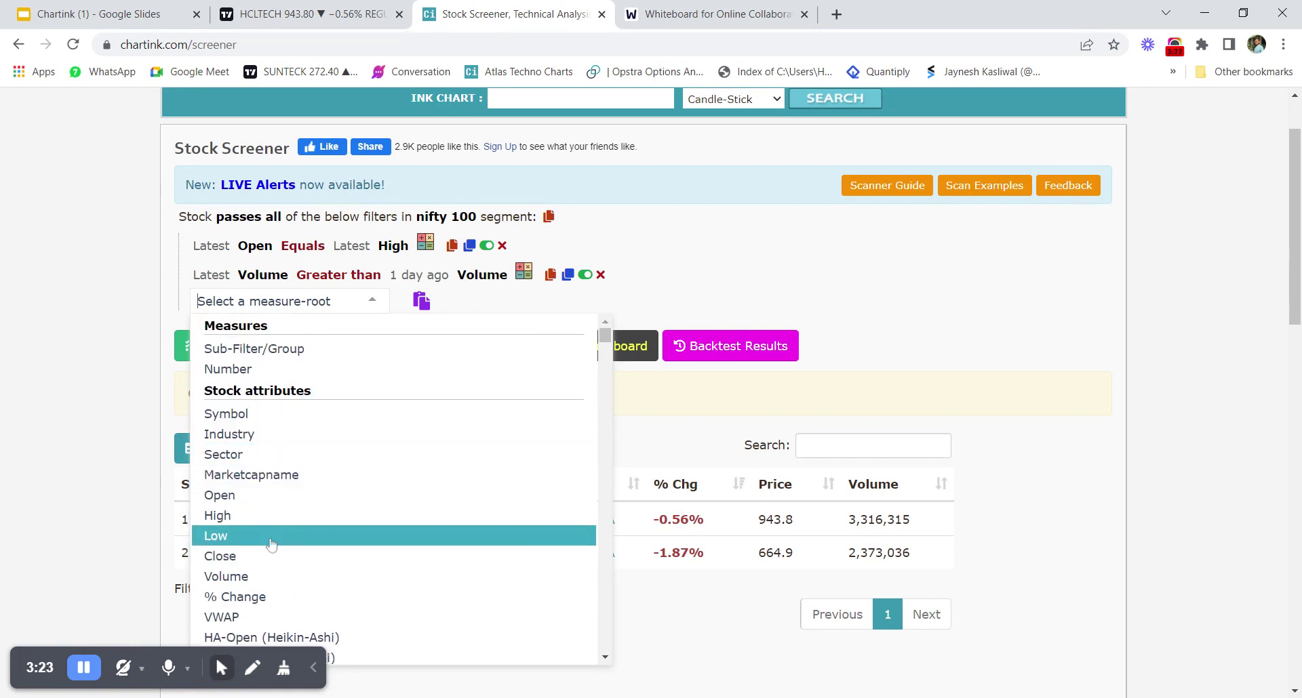
{"action": "left_click", "coordinate": [282, 556]}
{"action": "left_click", "coordinate": [181, 301]}
{"action": "left_click", "coordinate": [289, 311]}
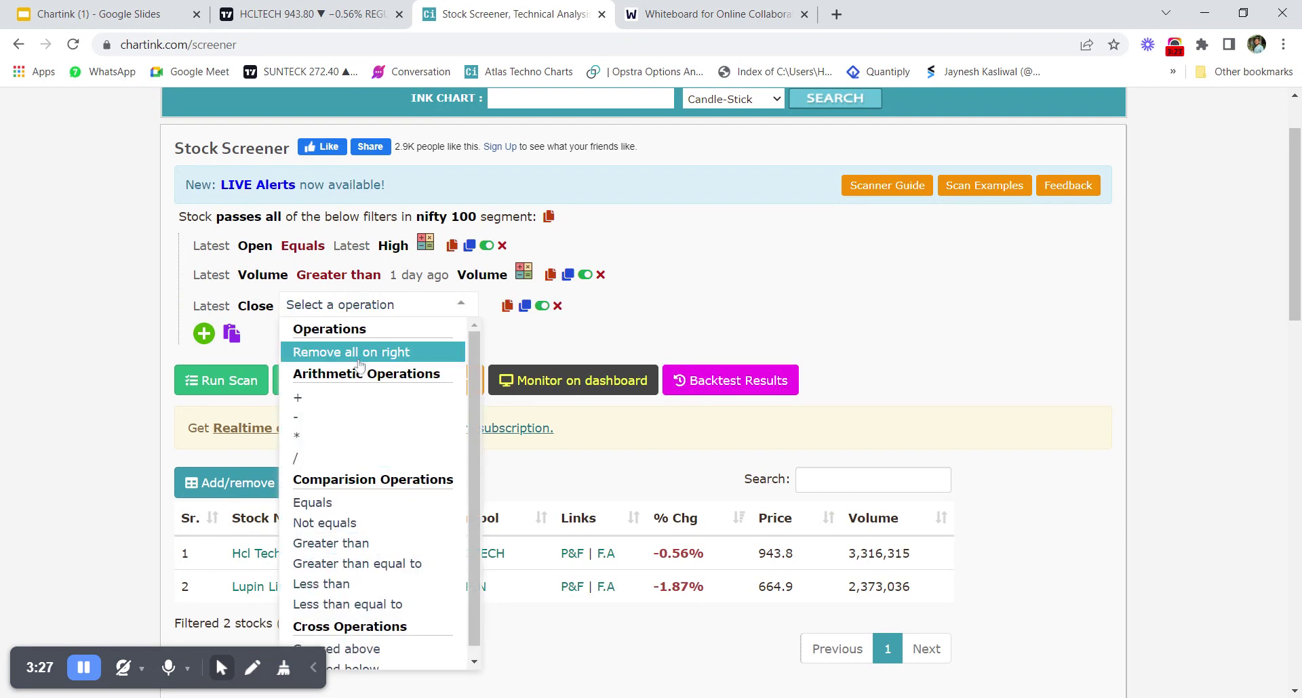
{"action": "left_click", "coordinate": [370, 544]}
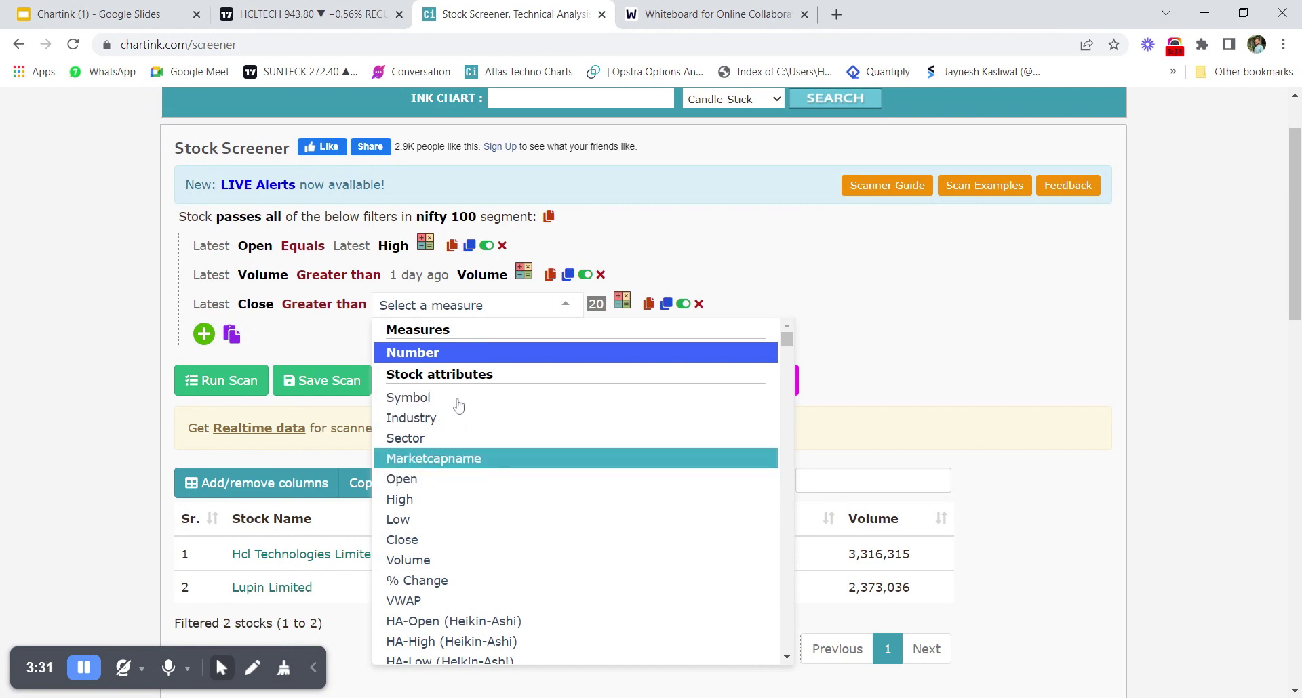
{"action": "left_click", "coordinate": [455, 354]}
Change the Close threshold number to 2000.
{"action": "left_click", "coordinate": [449, 304]}
{"action": "left_click", "coordinate": [366, 327]}
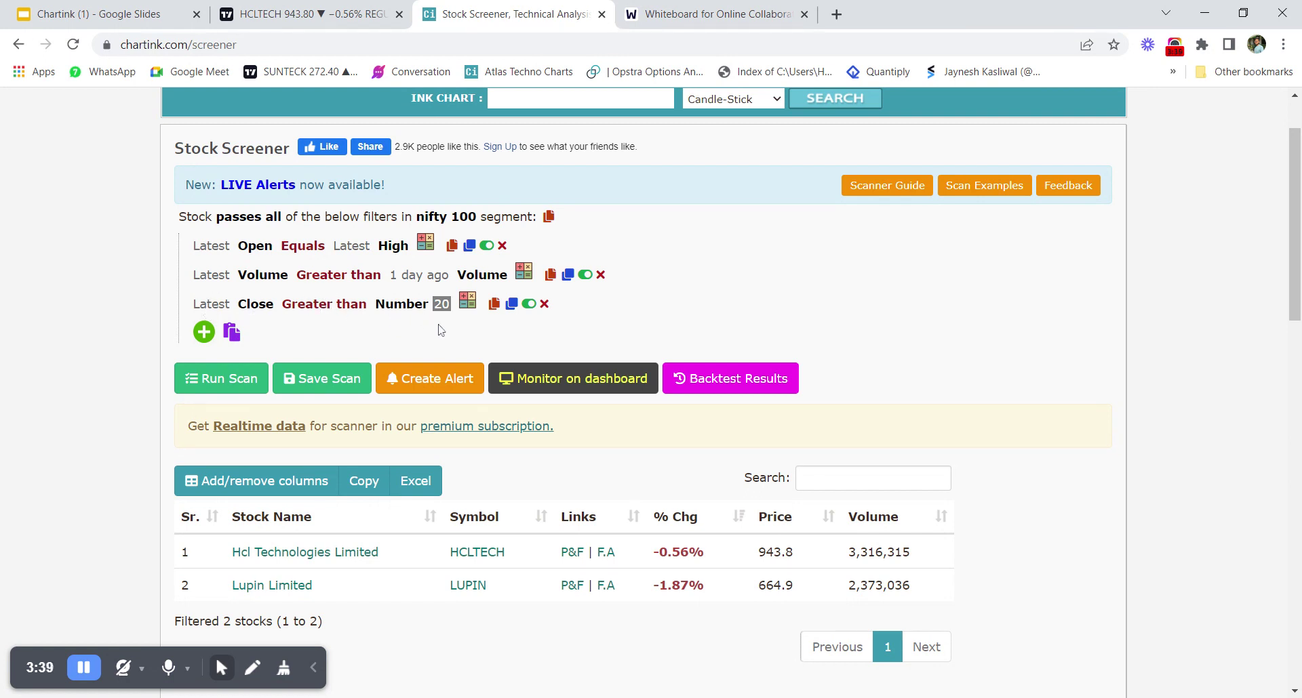
{"action": "left_click", "coordinate": [453, 309]}
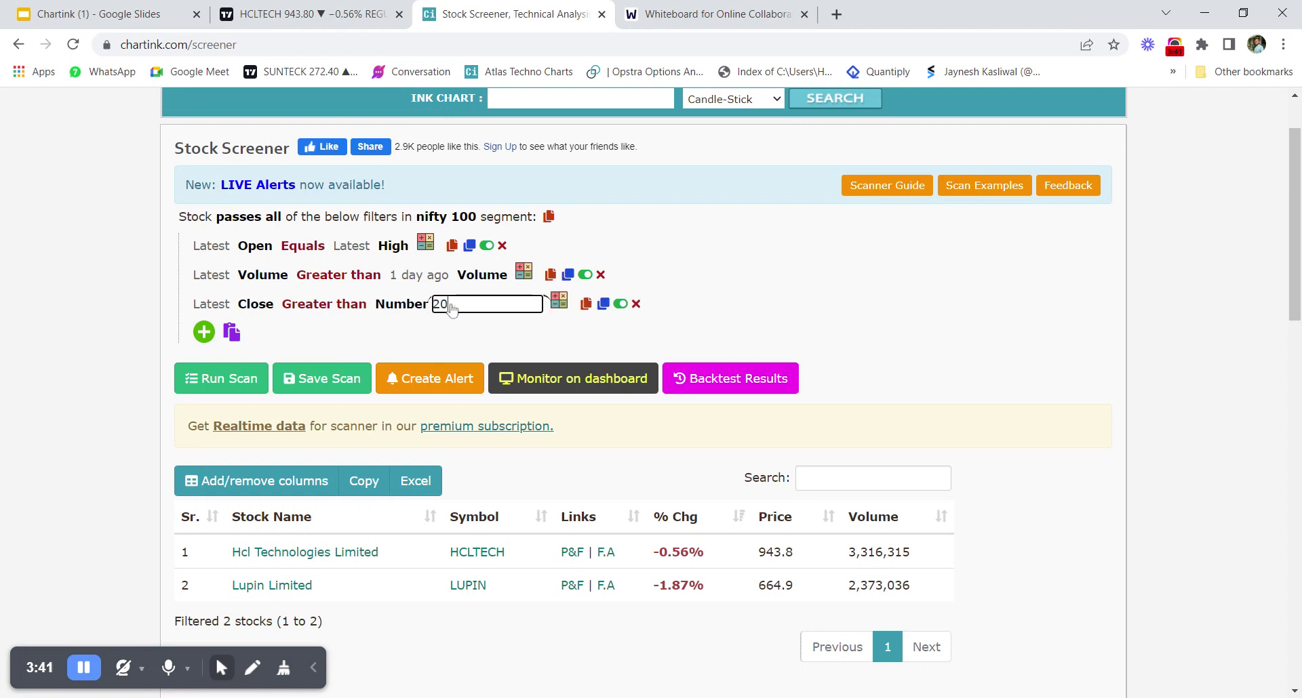
{"action": "type", "text": "00"}
Confirm the 2000 threshold and rerun the scan, which now returns no stocks.
{"action": "left_click", "coordinate": [447, 335]}
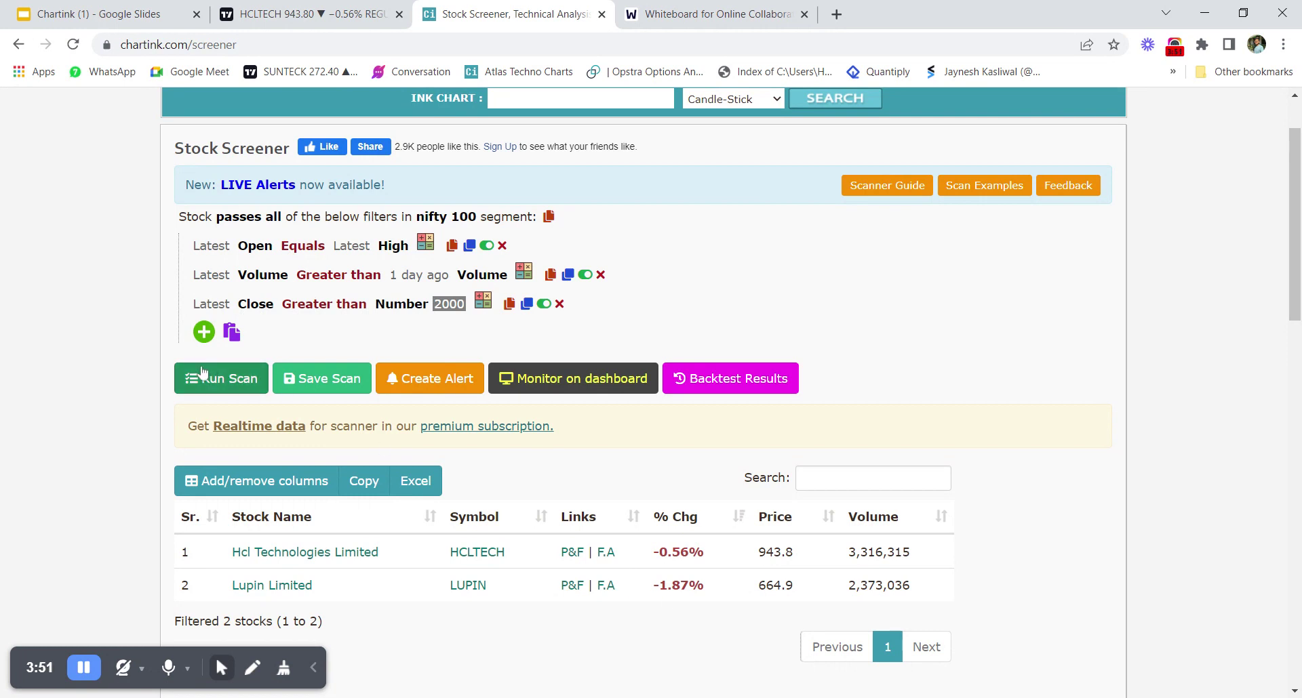
{"action": "left_click", "coordinate": [222, 378]}
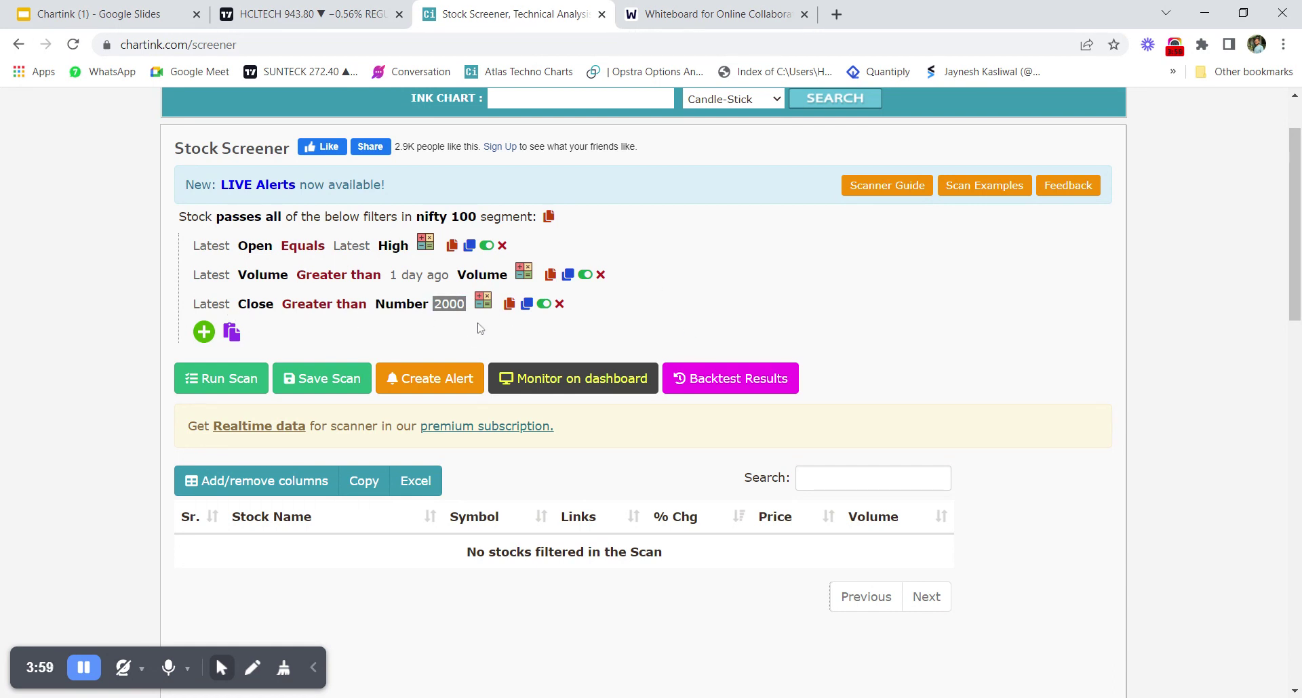
{"action": "scroll", "coordinate": [479, 329], "scroll_direction": "down", "scroll_amount": 7}
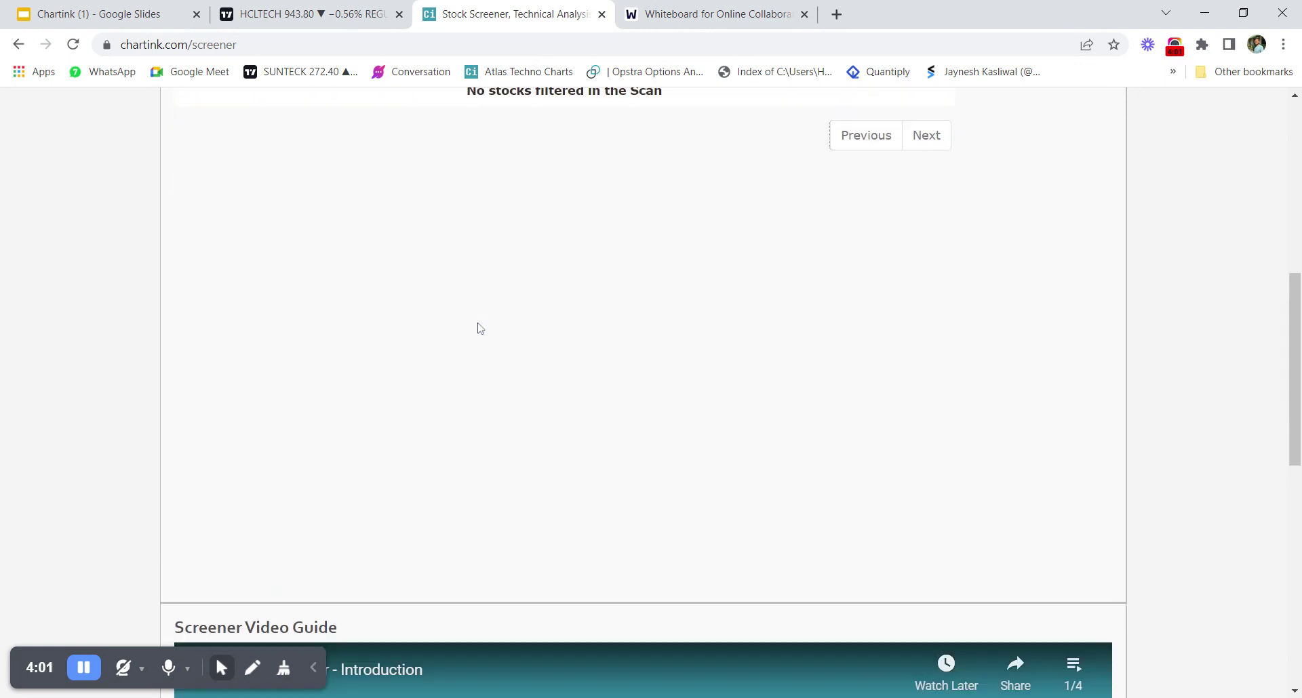
{"action": "scroll", "coordinate": [479, 329], "scroll_direction": "up", "scroll_amount": 5}
{"action": "scroll", "coordinate": [479, 329], "scroll_direction": "up", "scroll_amount": 4}
{"action": "scroll", "coordinate": [479, 329], "scroll_direction": "down", "scroll_amount": 3}
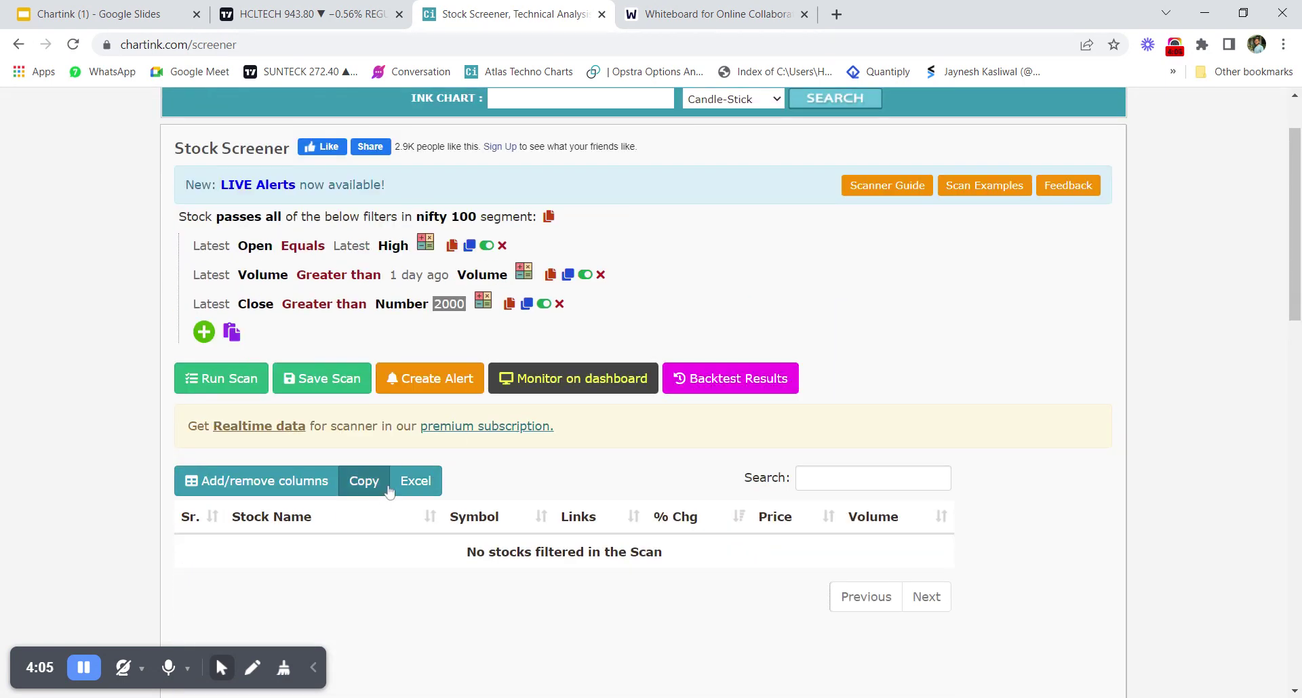
Export the empty scan results to an .xlsx file and switch to the whiteboard.
{"action": "left_click", "coordinate": [409, 483]}
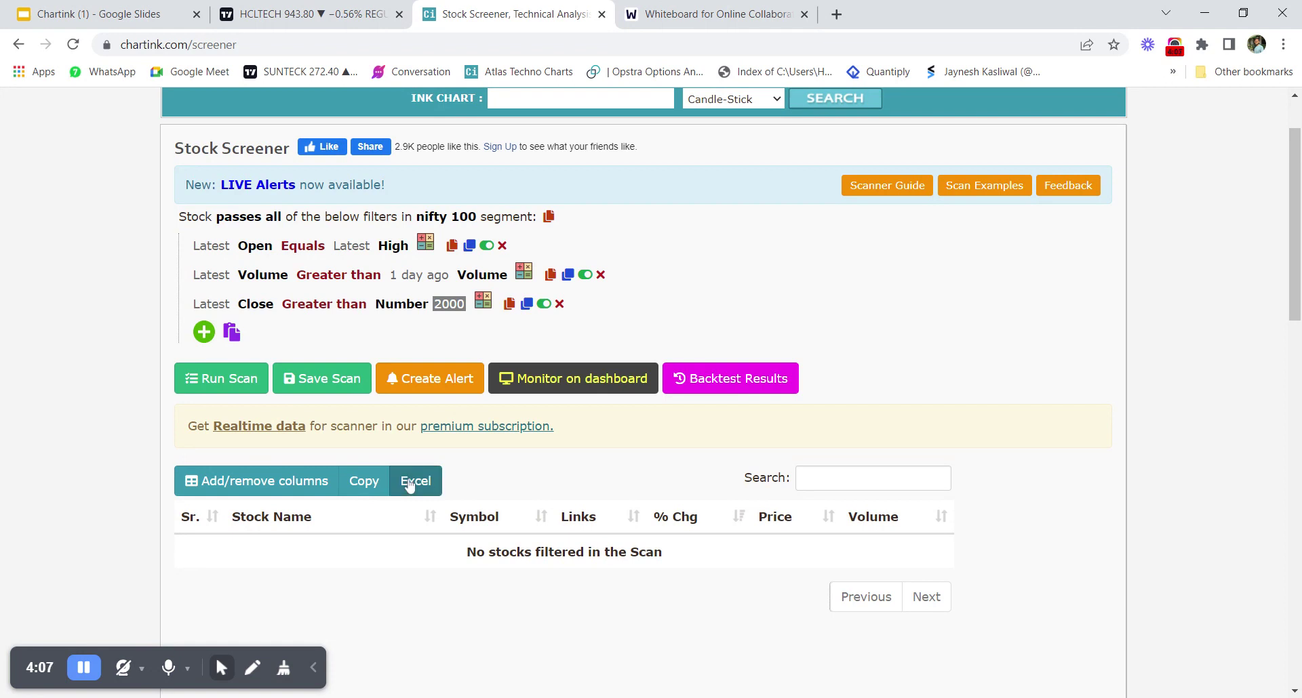
{"action": "left_click", "coordinate": [316, 620]}
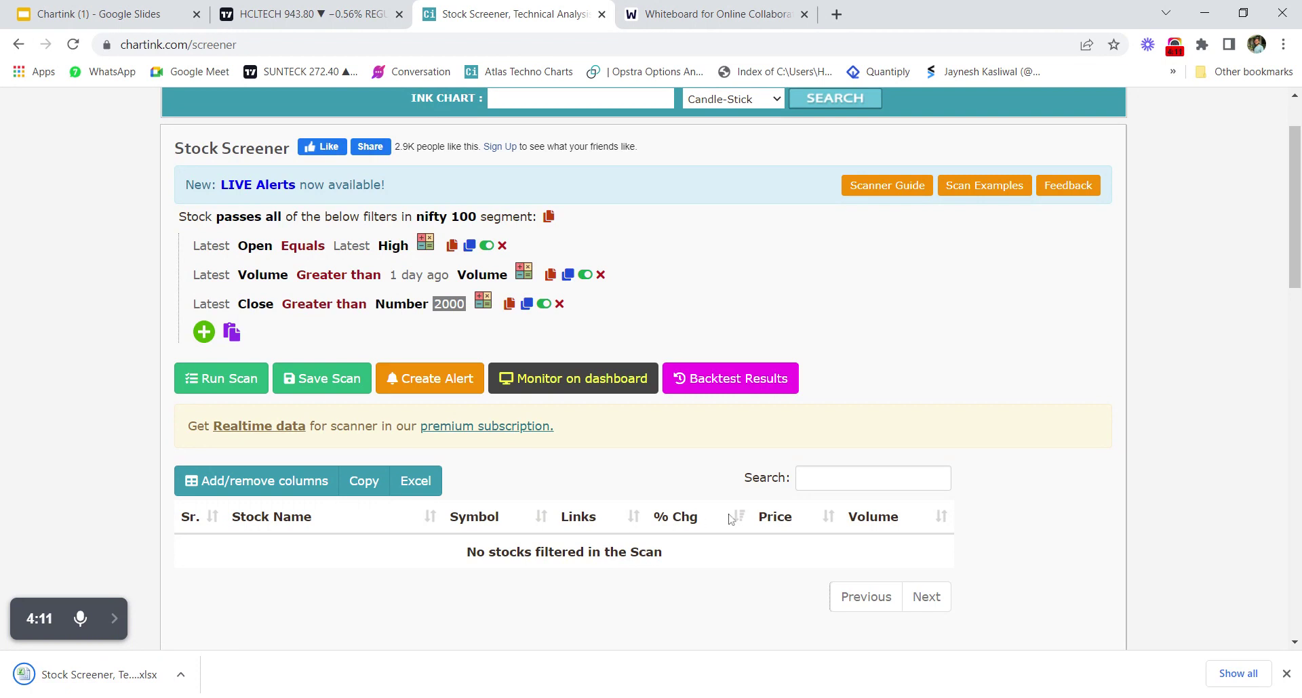
{"action": "left_click", "coordinate": [699, 13]}
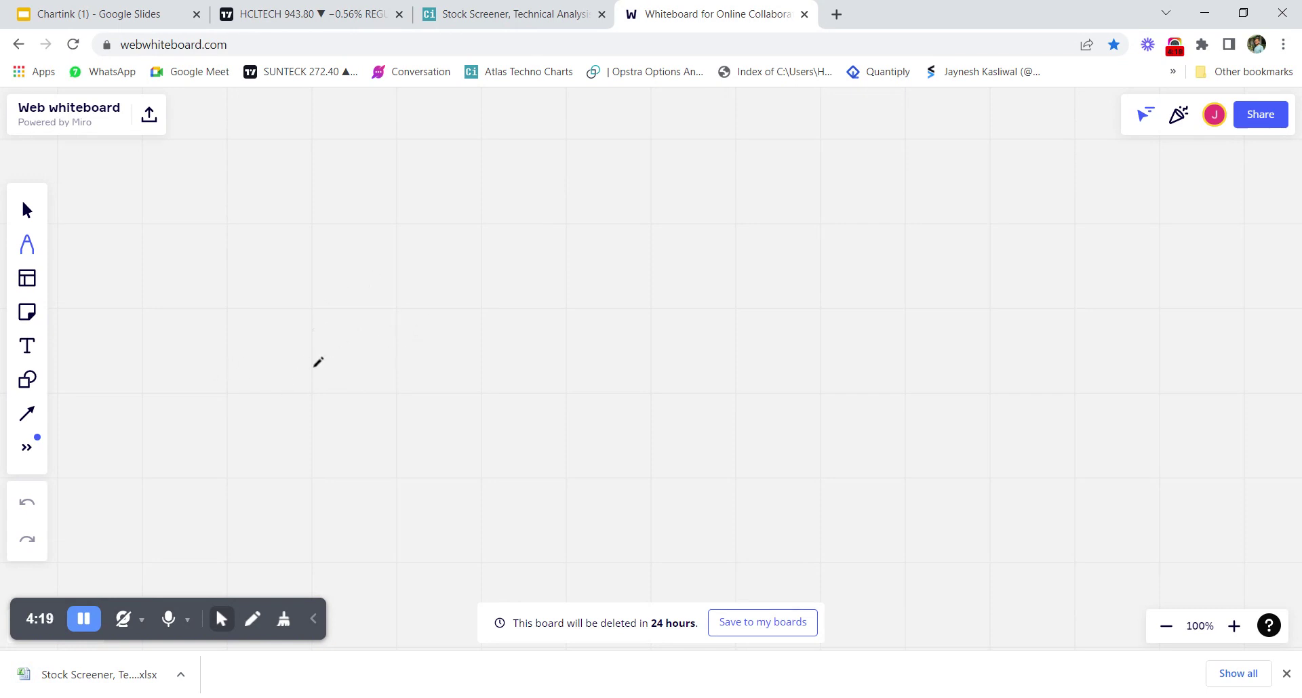
Sketch three rising bar outlines on the whiteboard.
{"action": "left_click_drag", "start_coordinate": [248, 349], "coordinate": [247, 493]}
{"action": "left_click_drag", "start_coordinate": [251, 357], "coordinate": [290, 478]}
{"action": "mouse_move", "coordinate": [332, 351]}
{"action": "left_mouse_down"}
{"action": "mouse_move", "coordinate": [345, 270]}
{"action": "mouse_move", "coordinate": [366, 254]}
{"action": "mouse_move", "coordinate": [370, 349]}
{"action": "left_mouse_up"}
{"action": "left_click_drag", "start_coordinate": [427, 209], "coordinate": [427, 258]}
{"action": "mouse_move", "coordinate": [428, 256]}
{"action": "left_mouse_down"}
{"action": "mouse_move", "coordinate": [419, 164]}
{"action": "mouse_move", "coordinate": [491, 228]}
{"action": "left_mouse_up"}
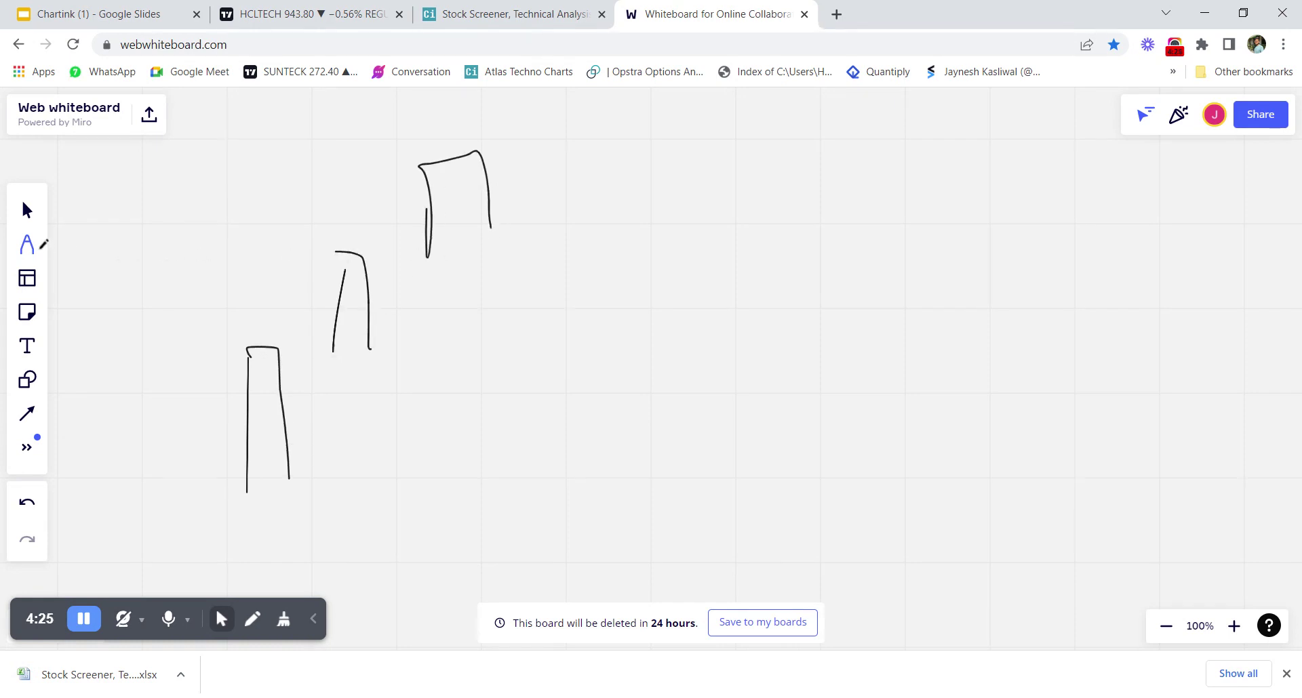
Switch the pen to green and shade each of the three candles.
{"action": "left_click", "coordinate": [31, 241]}
{"action": "left_click", "coordinate": [78, 411]}
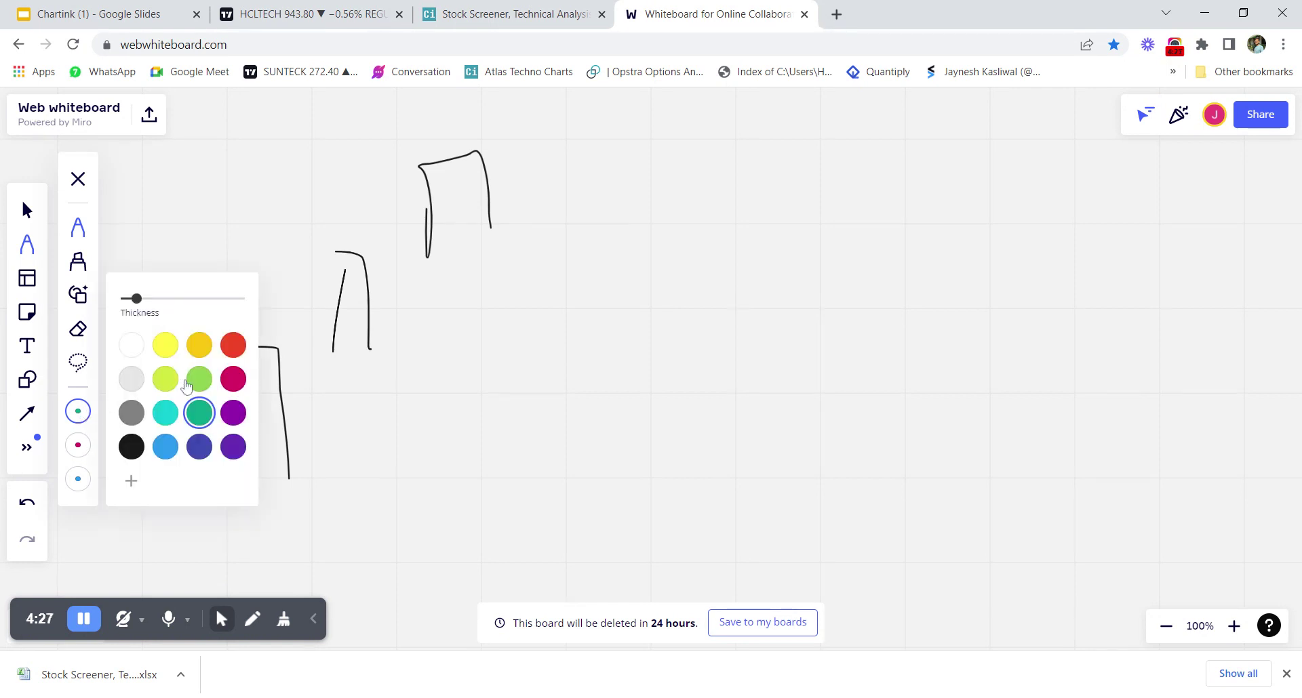
{"action": "left_click_drag", "start_coordinate": [257, 352], "coordinate": [257, 431]}
{"action": "mouse_move", "coordinate": [360, 264]}
{"action": "left_mouse_down"}
{"action": "mouse_move", "coordinate": [364, 324]}
{"action": "mouse_move", "coordinate": [349, 336]}
{"action": "left_mouse_up"}
{"action": "mouse_move", "coordinate": [447, 175]}
{"action": "left_mouse_down"}
{"action": "mouse_move", "coordinate": [448, 239]}
{"action": "mouse_move", "coordinate": [455, 197]}
{"action": "mouse_move", "coordinate": [460, 229]}
{"action": "left_mouse_up"}
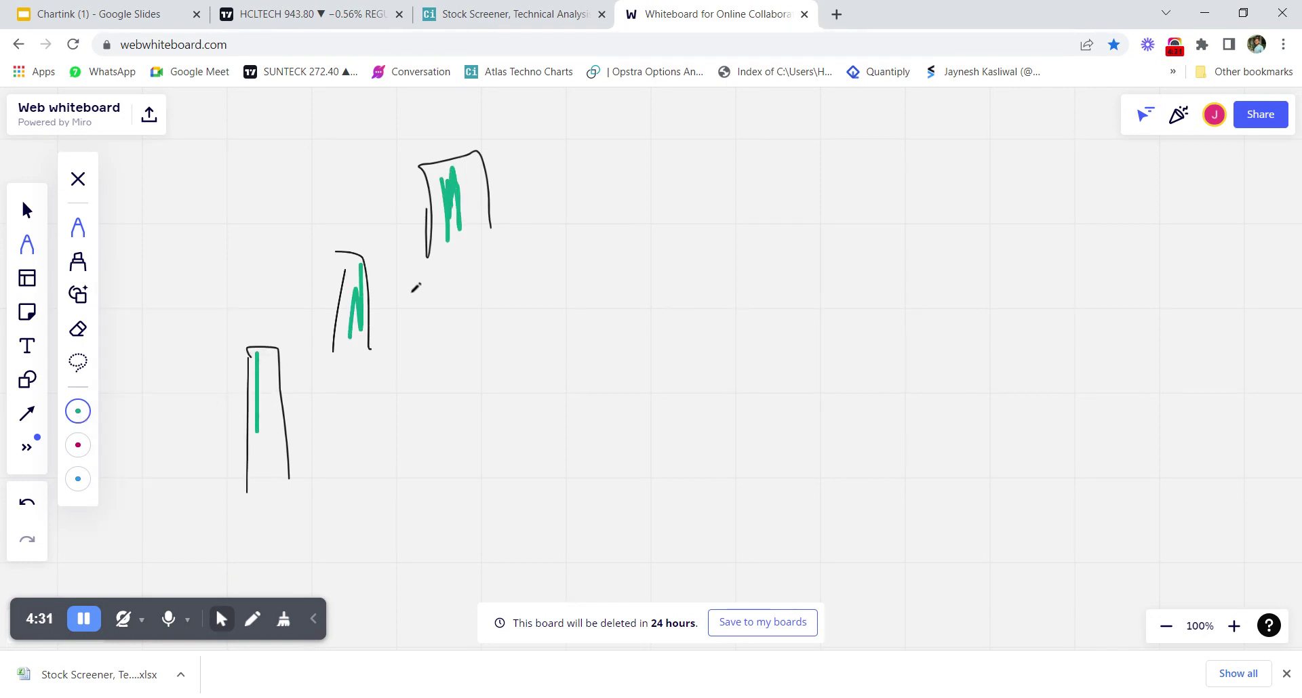
Handwrite a green 'T>y>2' note beside the candles, then bring up the HCLTECH chart.
{"action": "mouse_move", "coordinate": [561, 332]}
{"action": "left_mouse_down"}
{"action": "mouse_move", "coordinate": [560, 386]}
{"action": "mouse_move", "coordinate": [634, 350]}
{"action": "mouse_move", "coordinate": [686, 356]}
{"action": "mouse_move", "coordinate": [652, 380]}
{"action": "left_mouse_up"}
{"action": "mouse_move", "coordinate": [694, 332]}
{"action": "left_mouse_down"}
{"action": "mouse_move", "coordinate": [727, 400]}
{"action": "mouse_move", "coordinate": [722, 426]}
{"action": "left_mouse_up"}
{"action": "left_click_drag", "start_coordinate": [777, 349], "coordinate": [789, 404]}
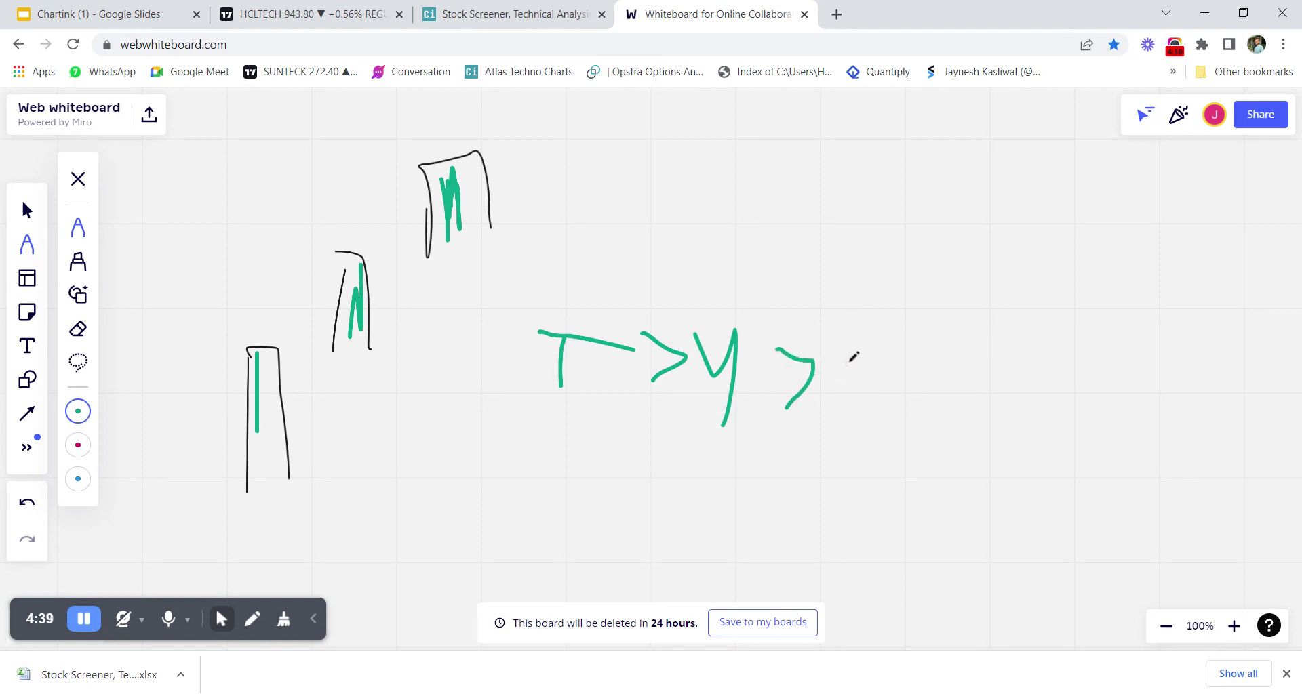
{"action": "left_click_drag", "start_coordinate": [841, 342], "coordinate": [874, 387]}
{"action": "left_click", "coordinate": [312, 14]}
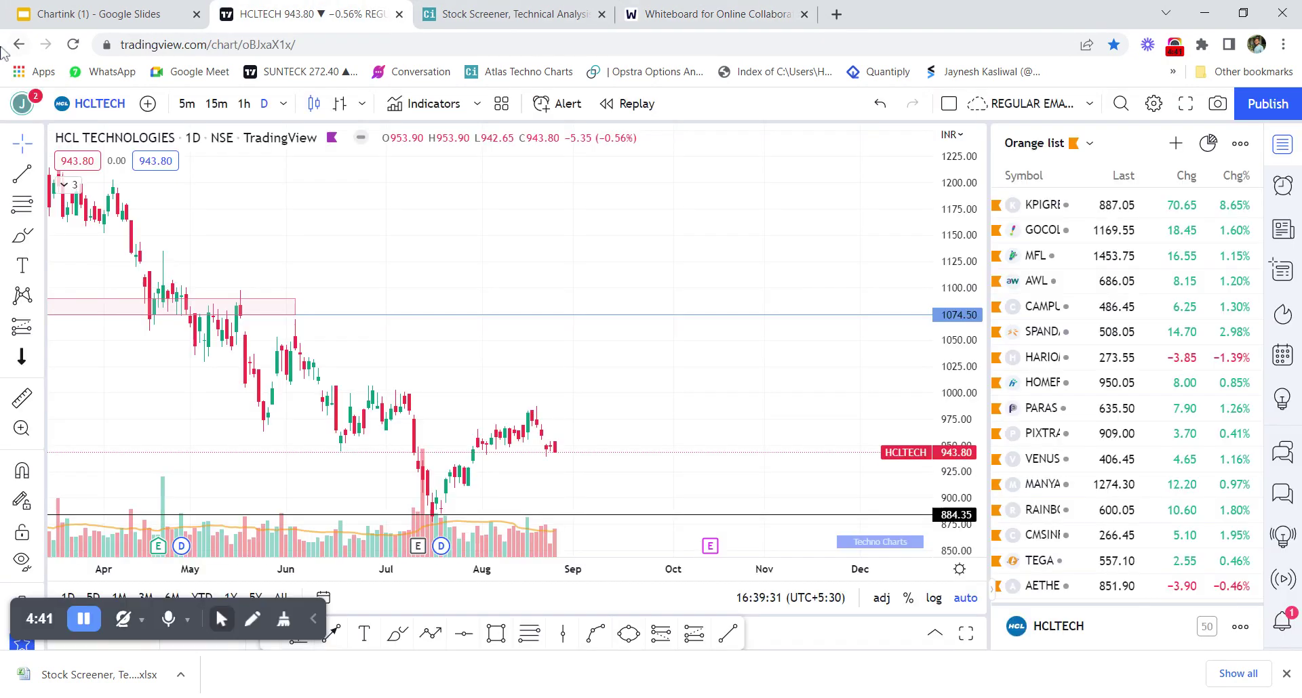
Go from the HCLTECH chart back to the Chartink Stock Screener tab.
{"action": "left_click", "coordinate": [524, 8]}
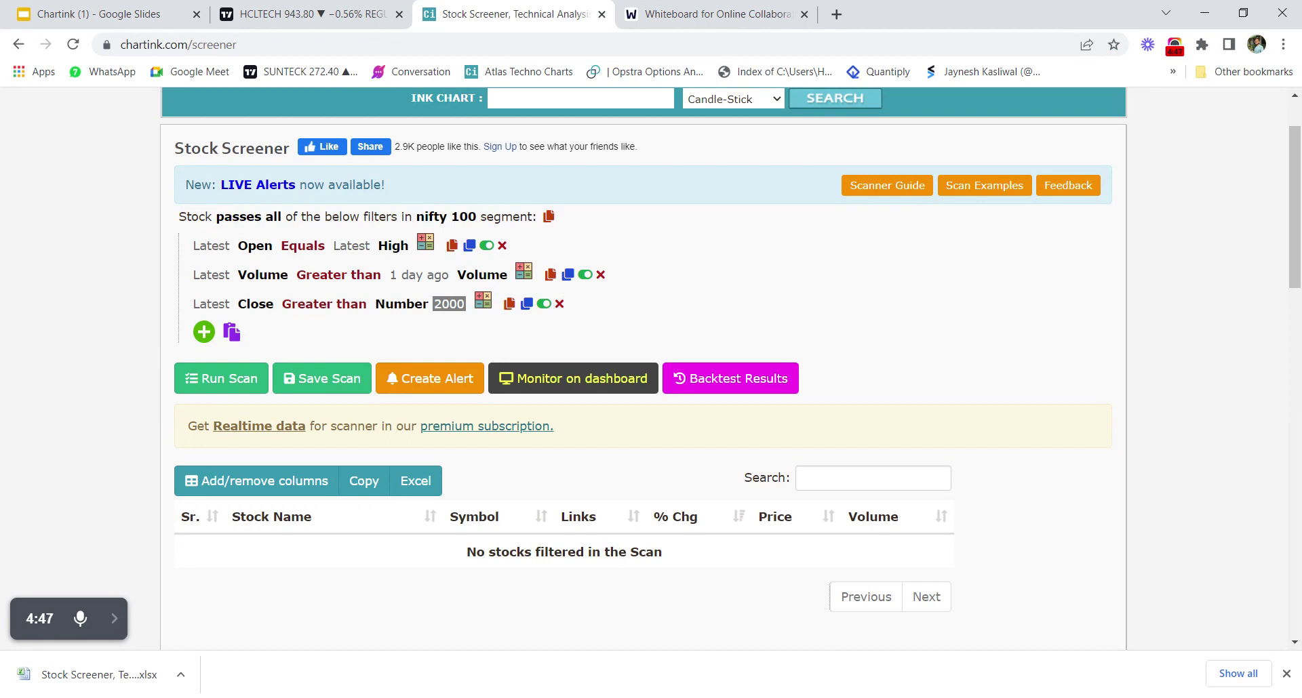
Disable the Close above 2000 filter and run the scan without it.
{"action": "left_click", "coordinate": [542, 305]}
{"action": "left_click", "coordinate": [542, 305]}
{"action": "left_click", "coordinate": [543, 305]}
{"action": "left_click", "coordinate": [586, 276]}
{"action": "left_click", "coordinate": [586, 276]}
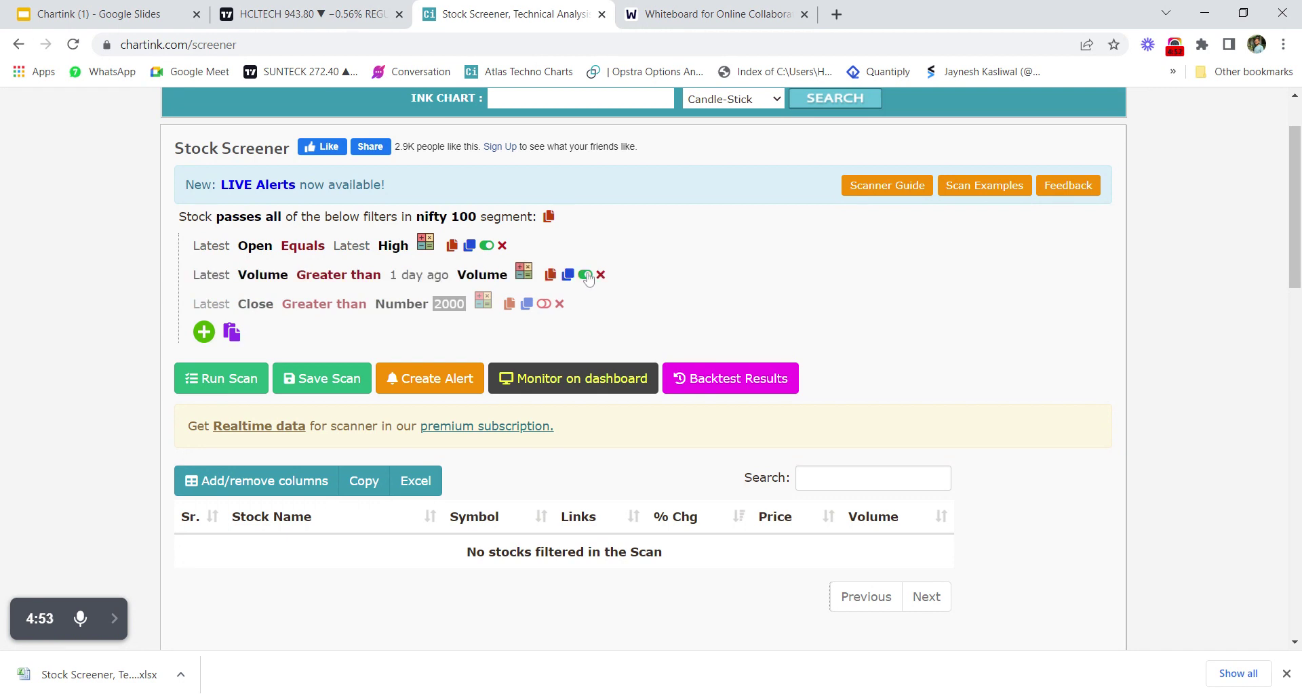
{"action": "left_click", "coordinate": [586, 276]}
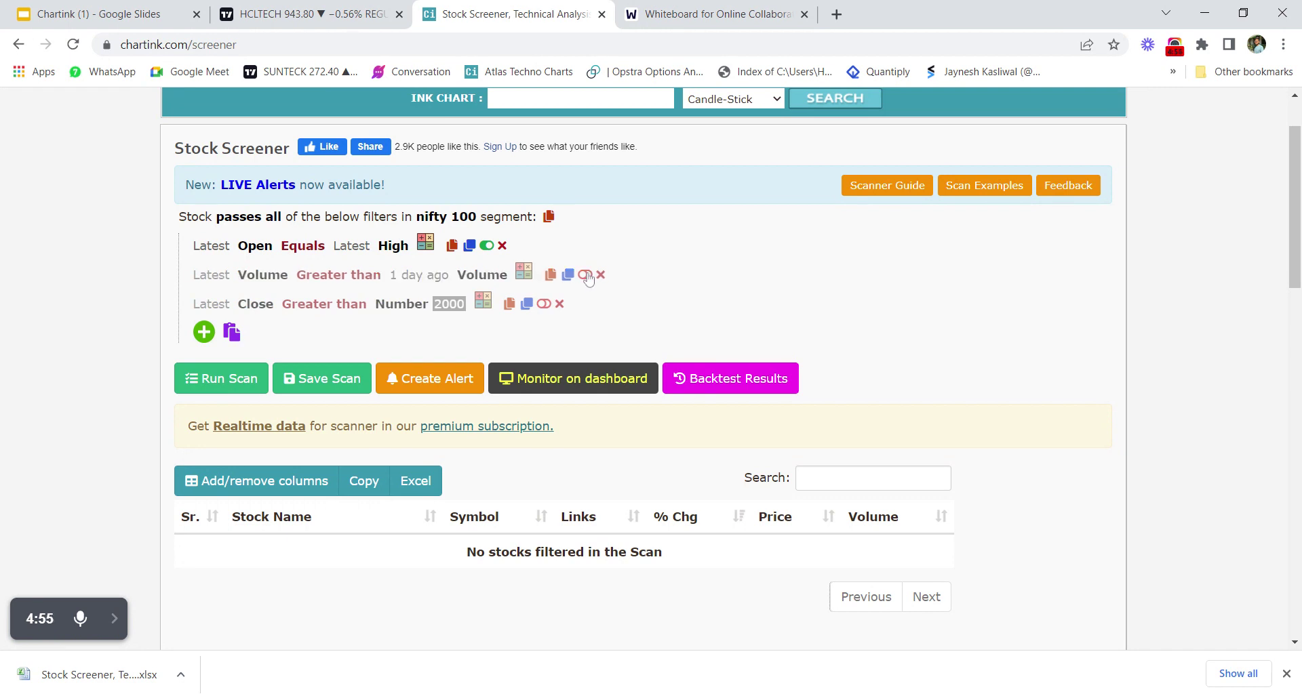
{"action": "left_click", "coordinate": [586, 275]}
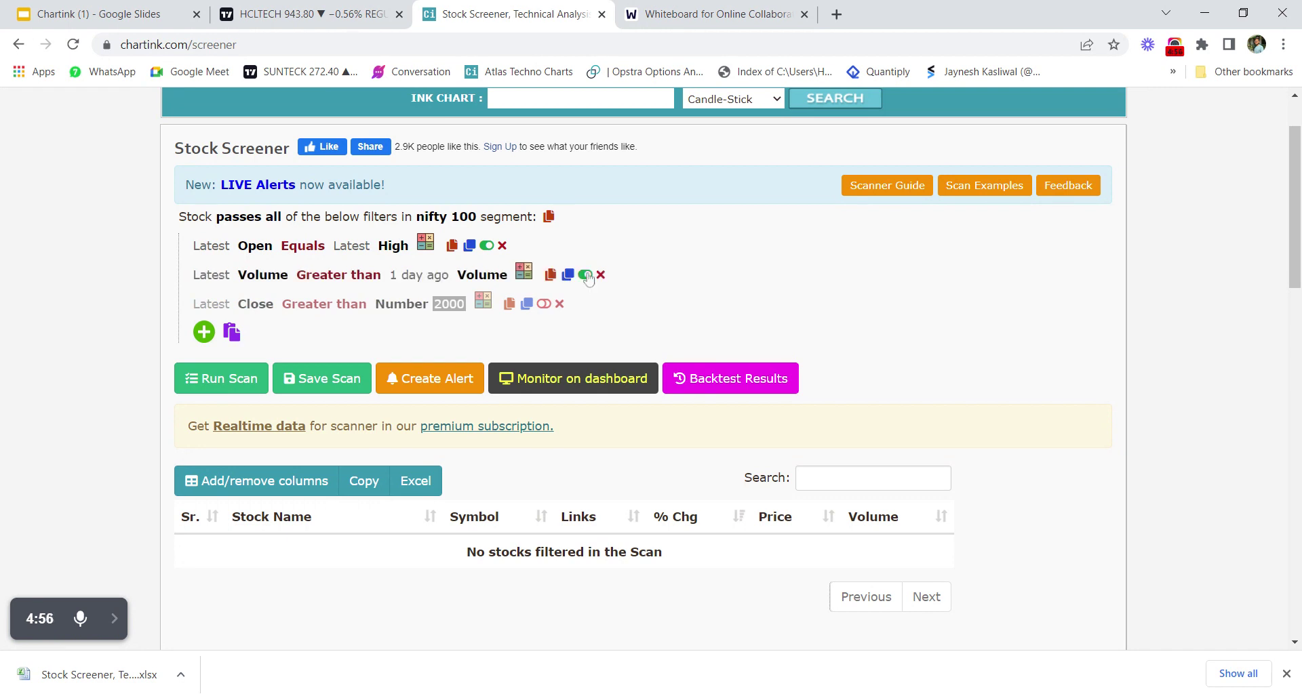
{"action": "left_click", "coordinate": [544, 304]}
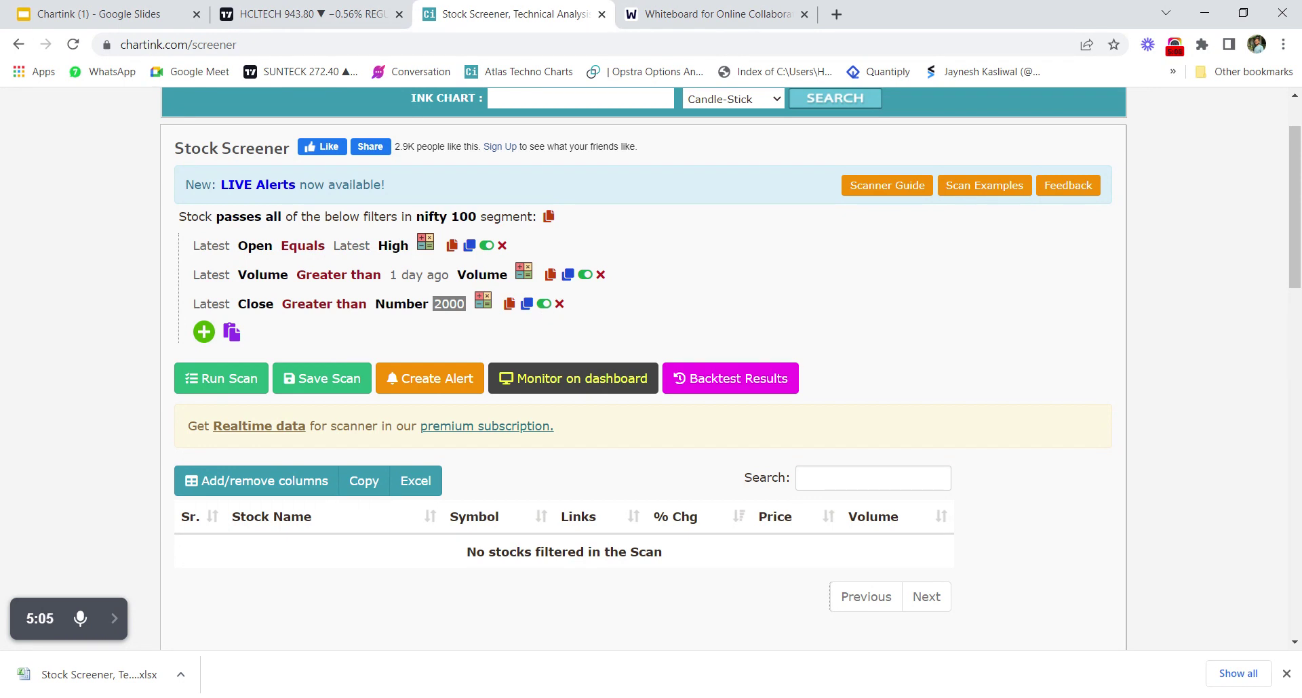
{"action": "left_click", "coordinate": [544, 304]}
{"action": "left_click", "coordinate": [223, 378]}
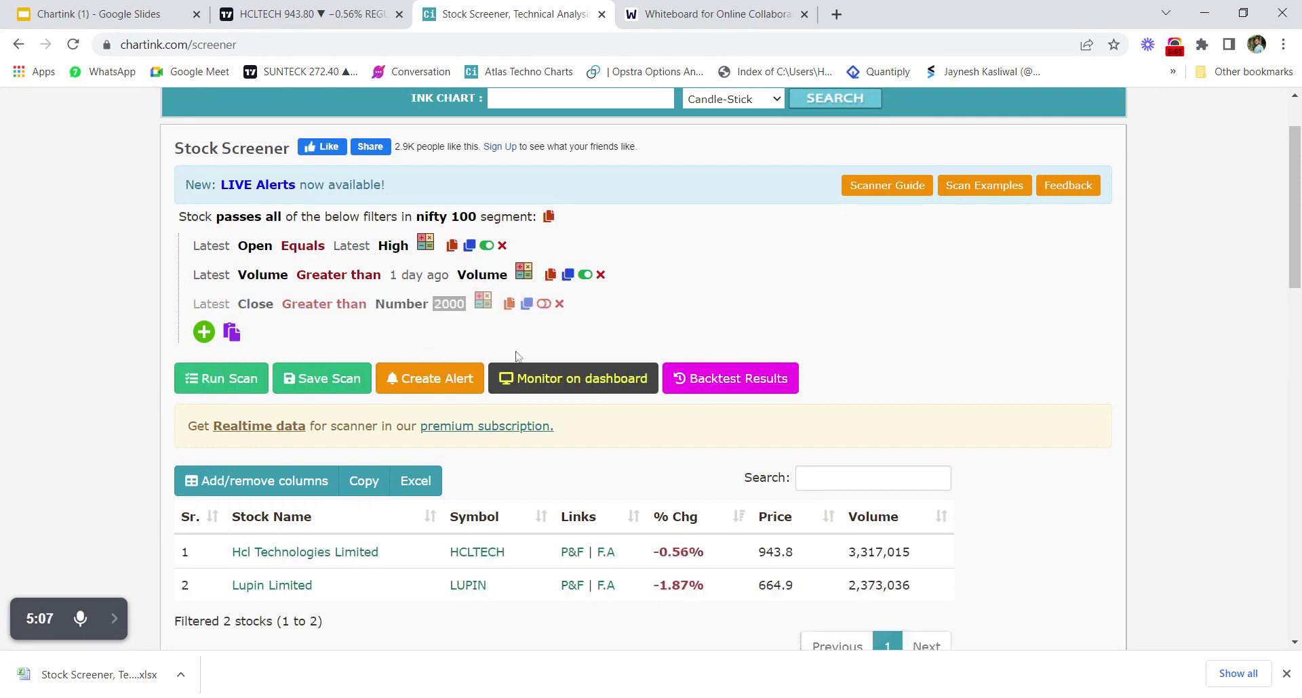
Delete the Close above 2000 and Open Equals High filters, keeping only Volume.
{"action": "left_click", "coordinate": [559, 303]}
{"action": "left_click", "coordinate": [708, 150]}
{"action": "left_click", "coordinate": [501, 245]}
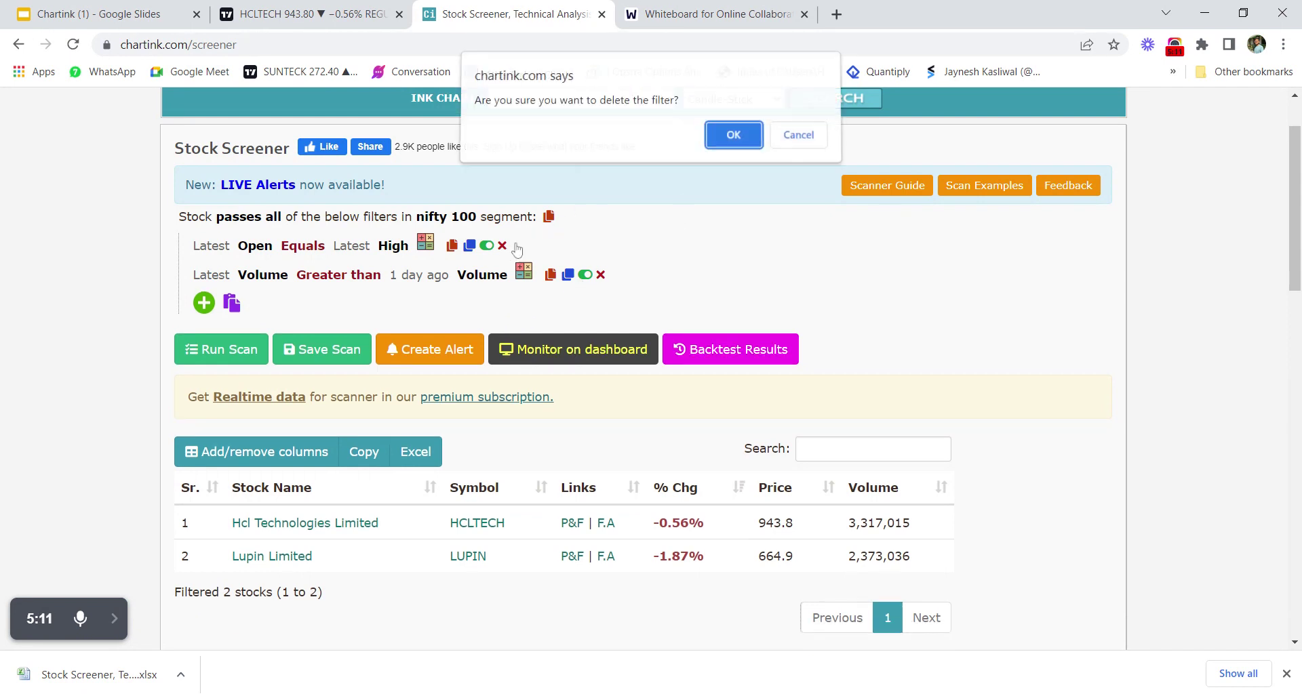
{"action": "left_click", "coordinate": [733, 153]}
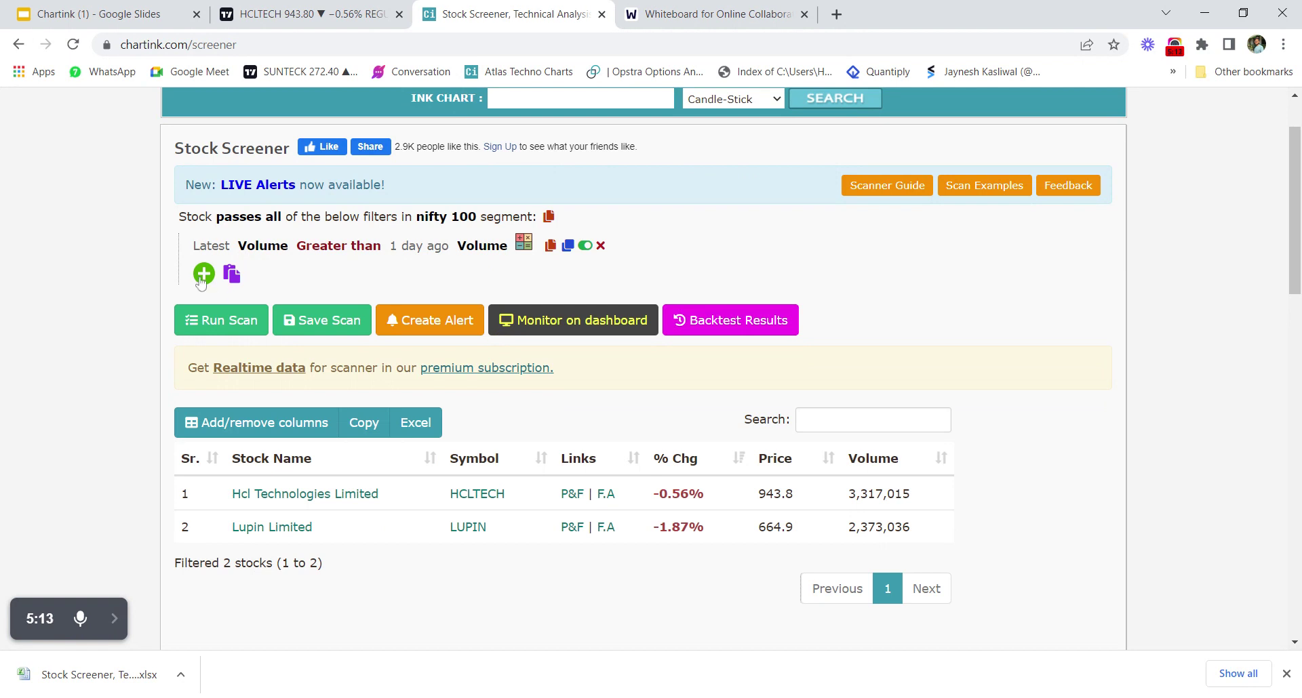
Glance at the whiteboard and HCLTECH chart tabs, then return to the screener.
{"action": "left_click", "coordinate": [755, 15]}
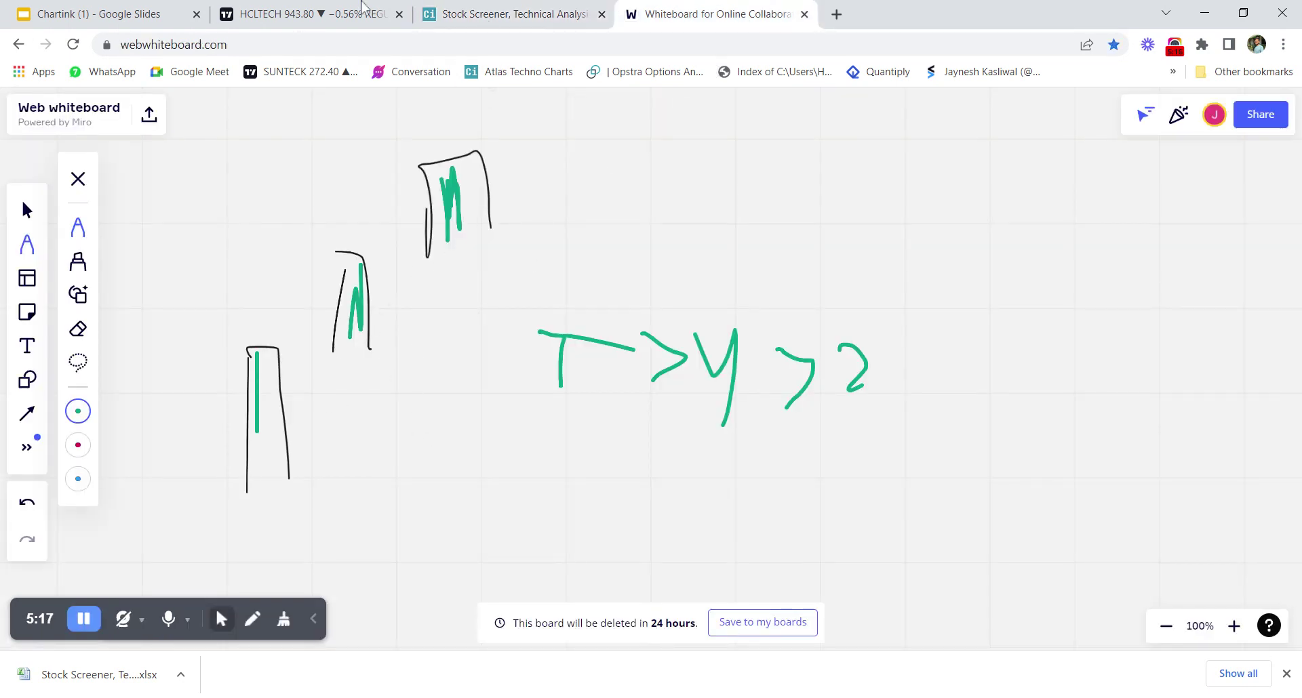
{"action": "left_click", "coordinate": [365, 8]}
{"action": "key", "text": "ctrl+Tab"}
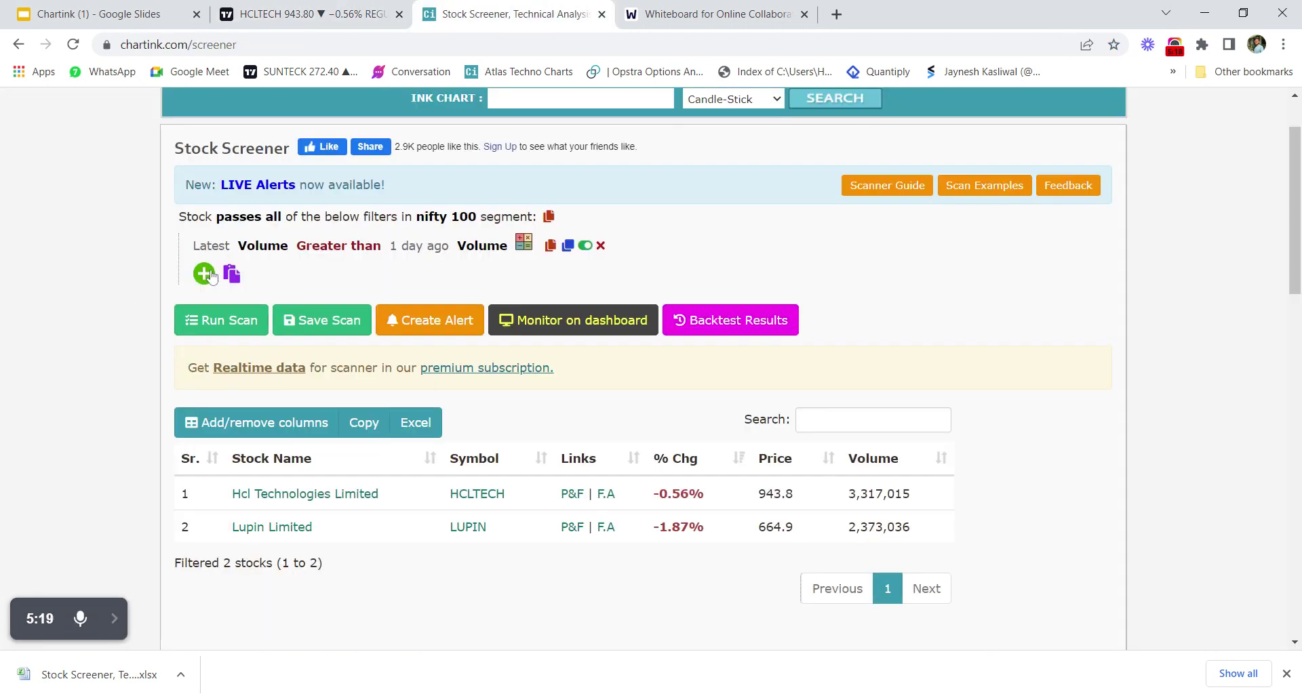
Add a filter: Latest Open greater than 1 day ago Close.
{"action": "left_click", "coordinate": [204, 274]}
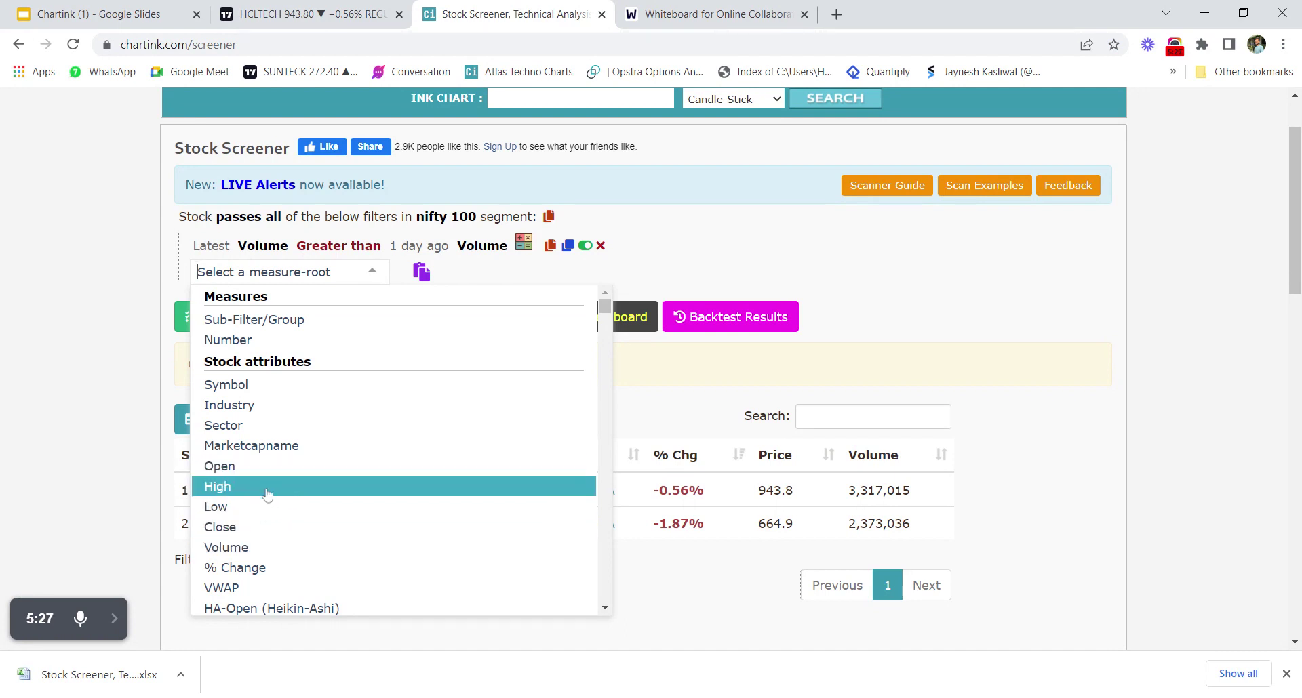
{"action": "left_click", "coordinate": [265, 466]}
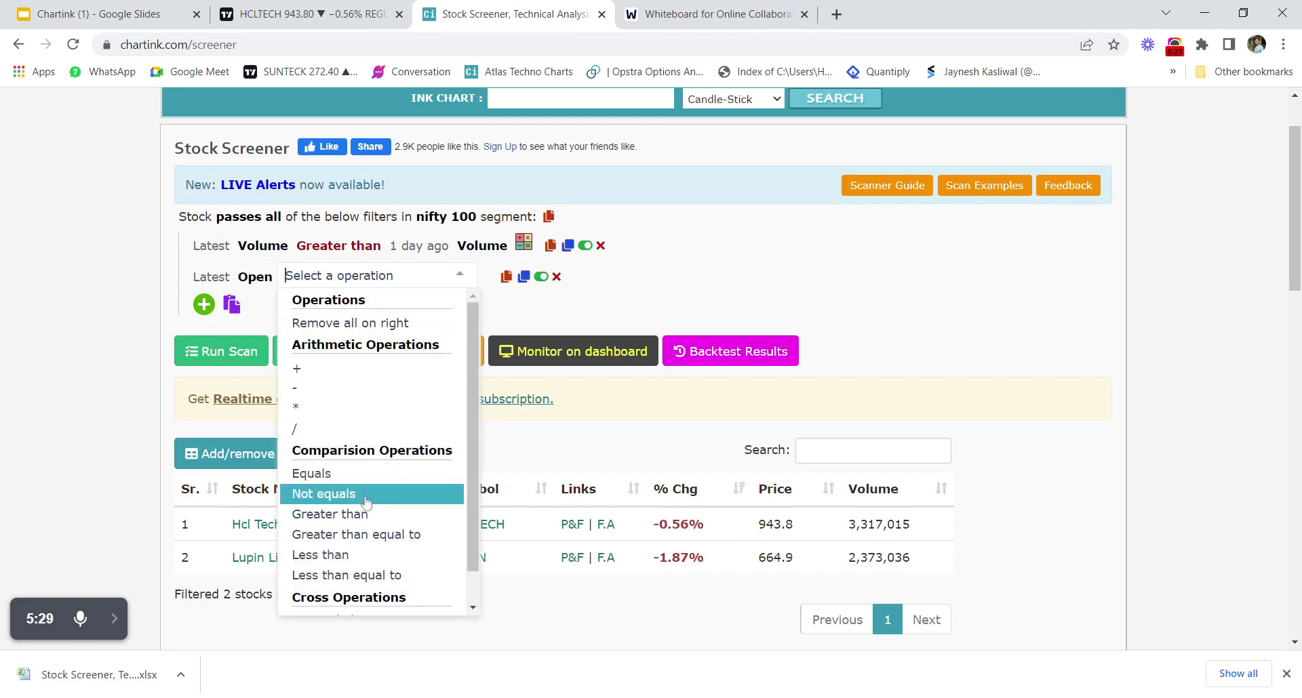
{"action": "left_click", "coordinate": [366, 514]}
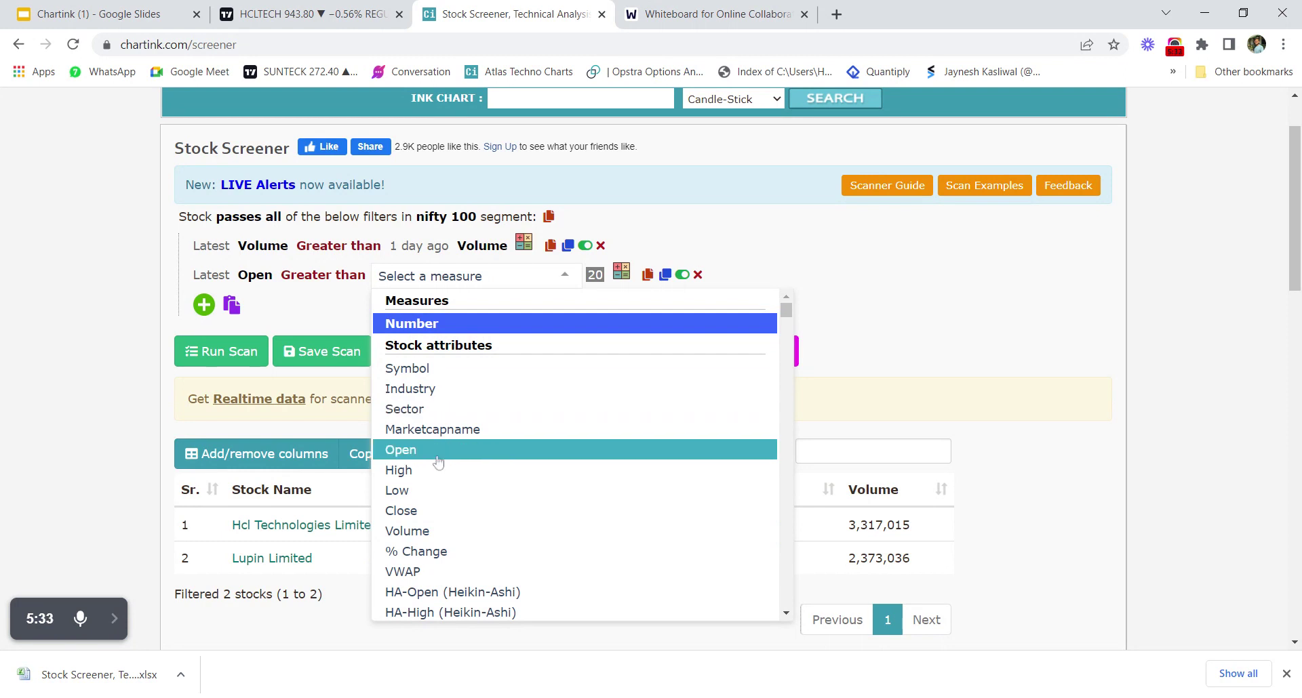
{"action": "left_click", "coordinate": [431, 510]}
{"action": "left_click", "coordinate": [399, 282]}
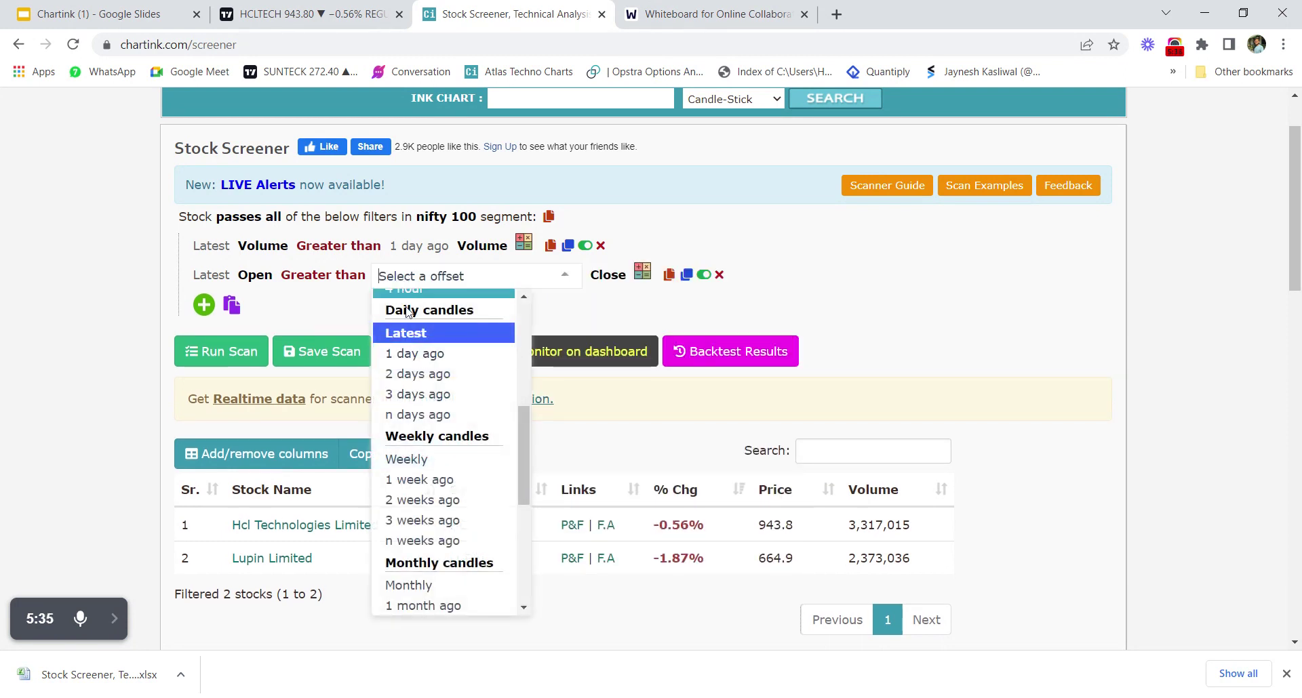
{"action": "left_click", "coordinate": [406, 351]}
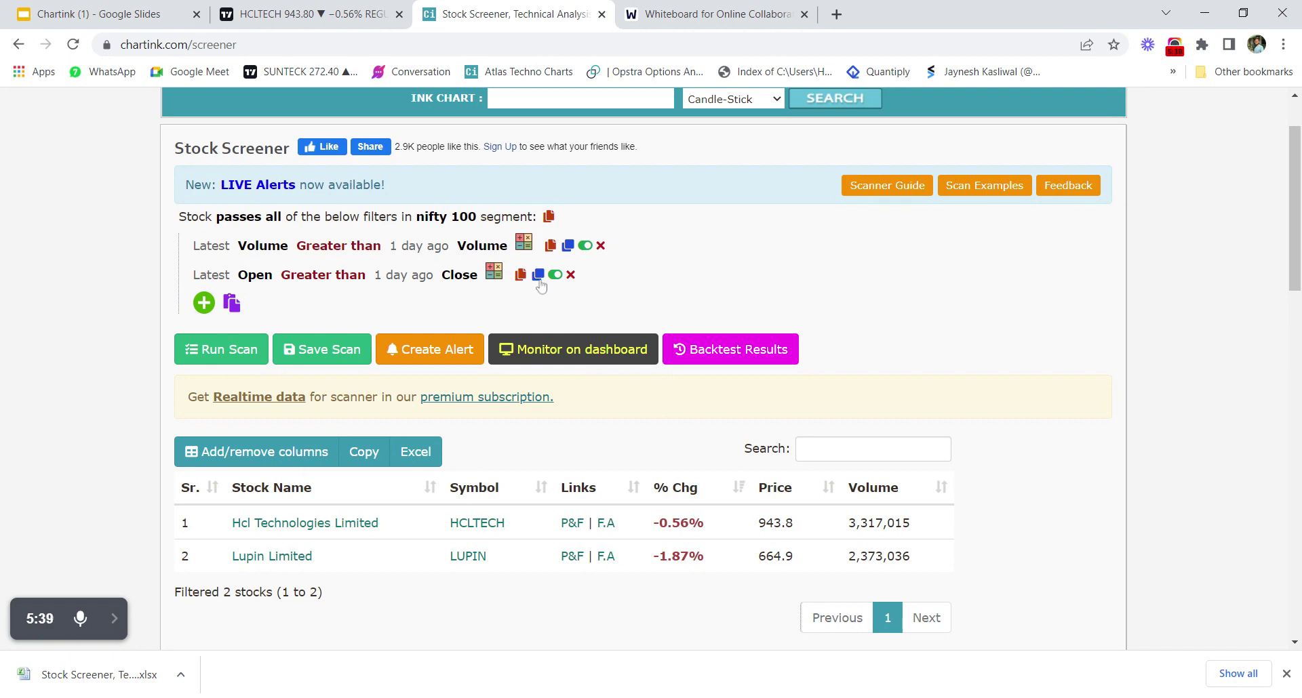
Duplicate it twice: Open 1 day ago > Close 2 days ago, Open 2 days ago > Close 3 days ago.
{"action": "left_click", "coordinate": [539, 275]}
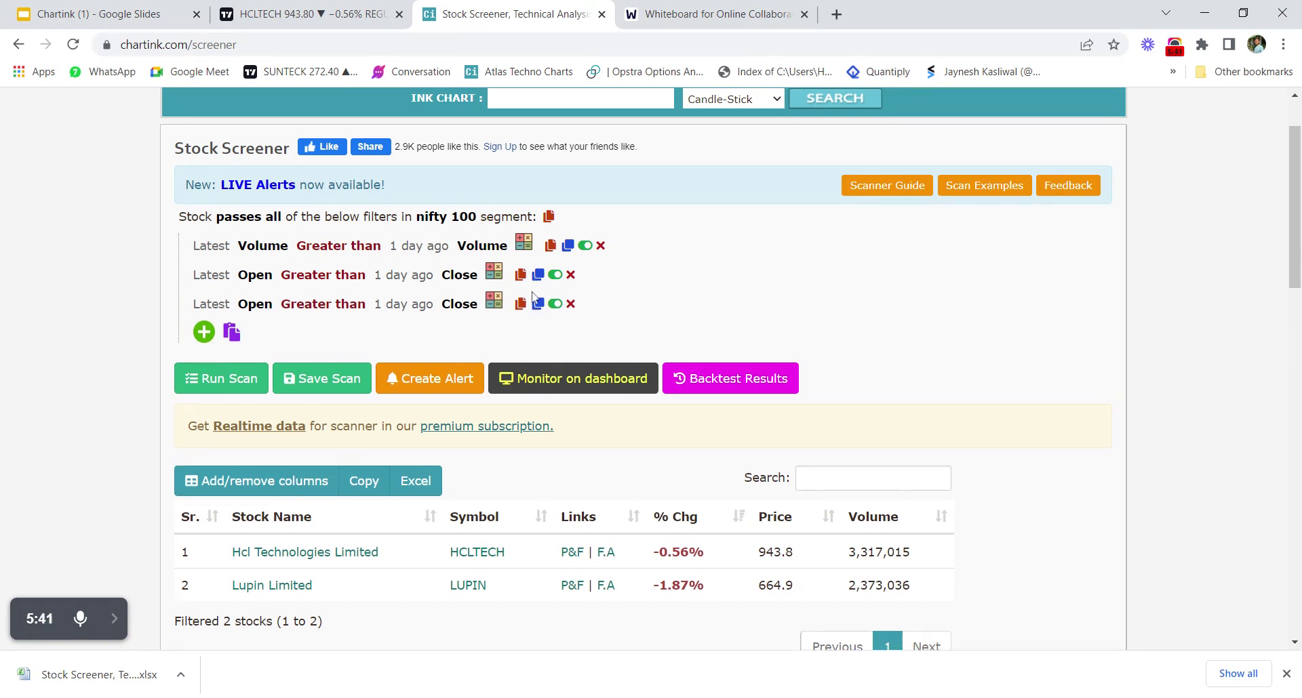
{"action": "left_click", "coordinate": [538, 305]}
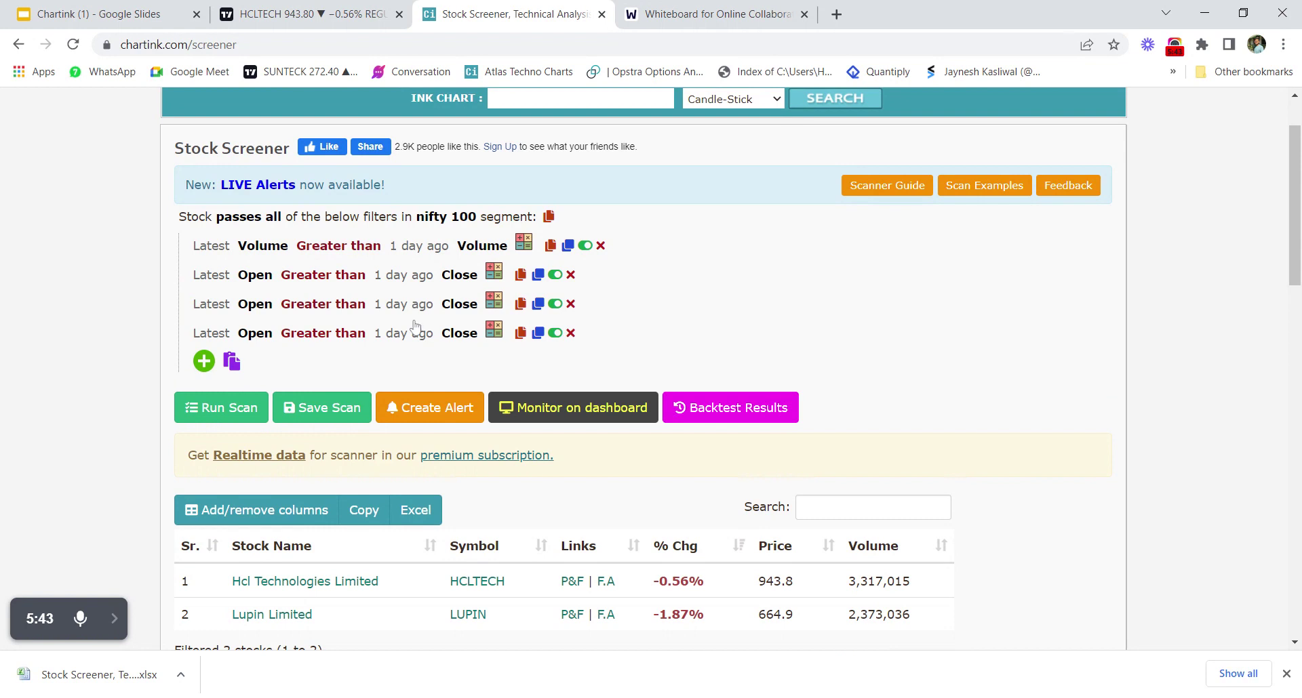
{"action": "left_click", "coordinate": [212, 304]}
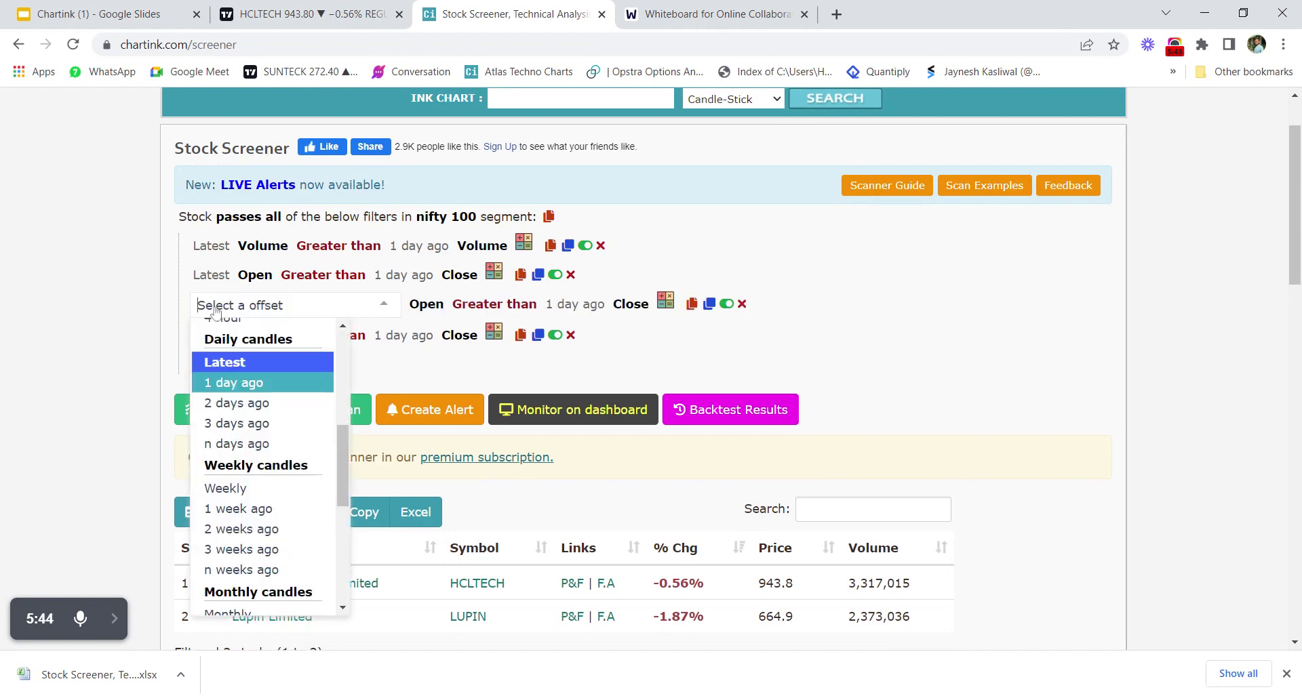
{"action": "left_click", "coordinate": [237, 380]}
{"action": "left_click", "coordinate": [415, 304]}
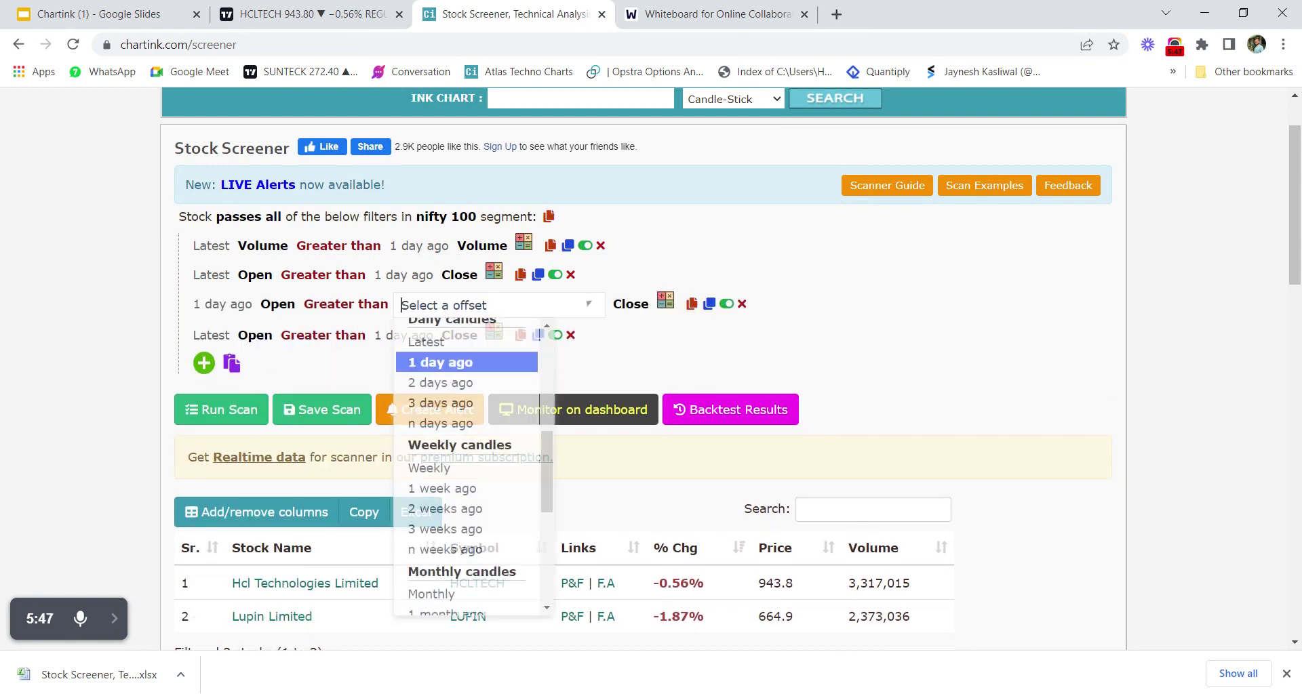
{"action": "left_click", "coordinate": [429, 389]}
{"action": "left_click", "coordinate": [211, 333]}
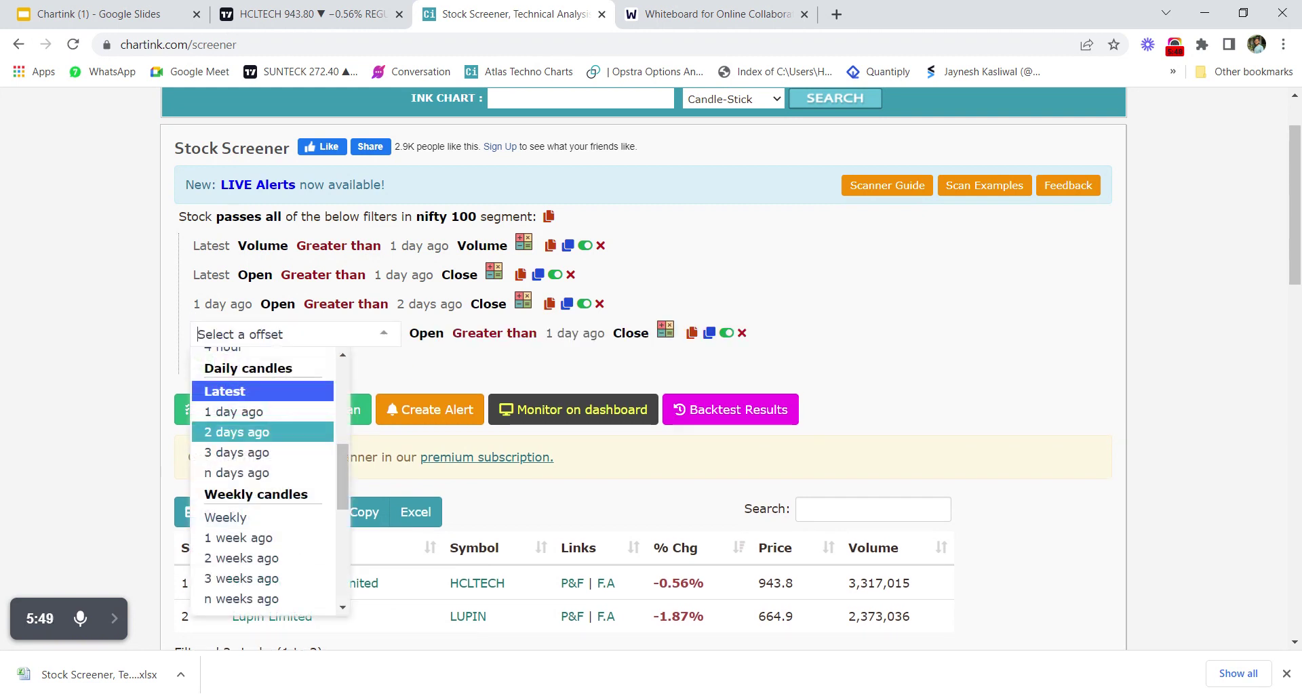
{"action": "left_click", "coordinate": [232, 429]}
{"action": "left_click", "coordinate": [430, 334]}
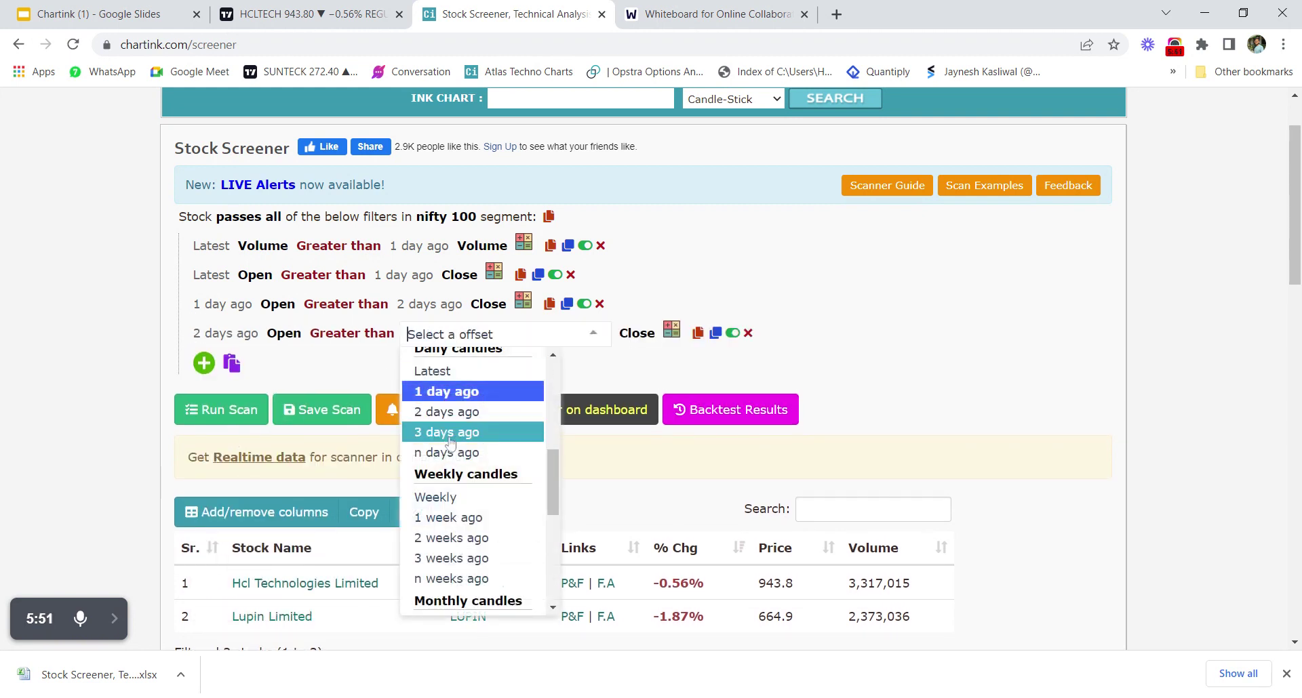
{"action": "left_click", "coordinate": [457, 434]}
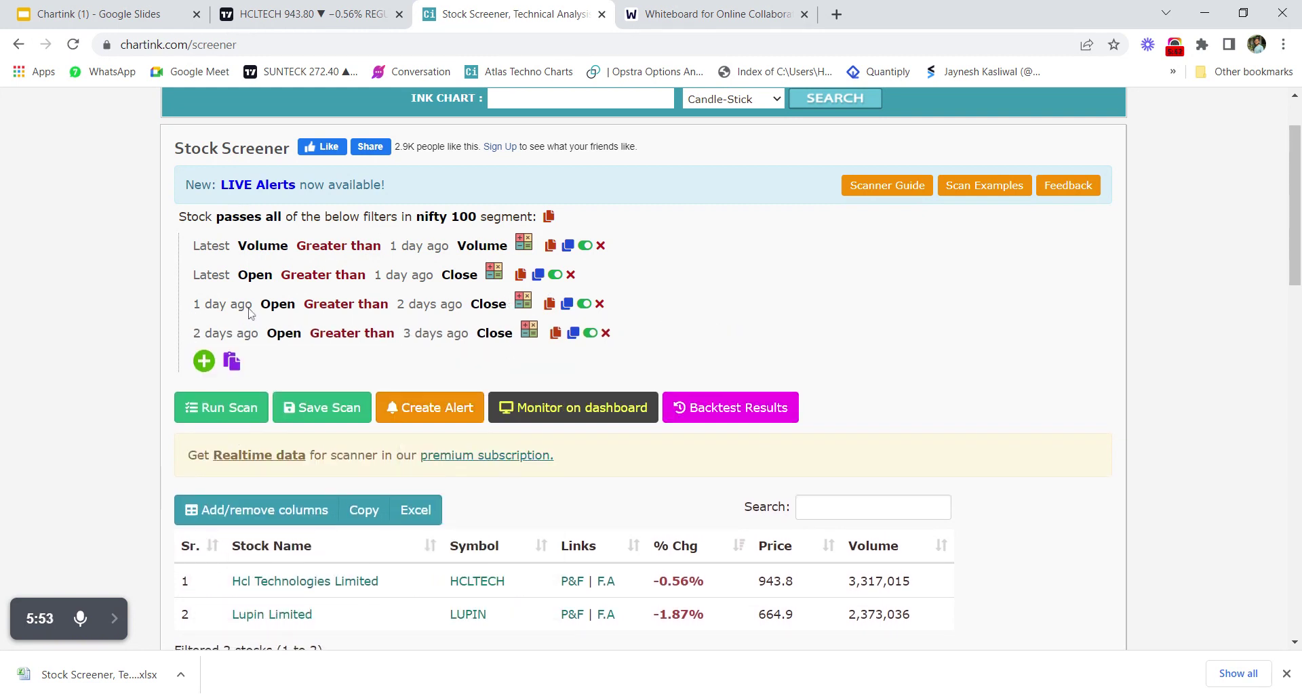
Run the scan on the cash segment and scroll to results led by Aban Offshore Limited.
{"action": "left_click", "coordinate": [226, 412]}
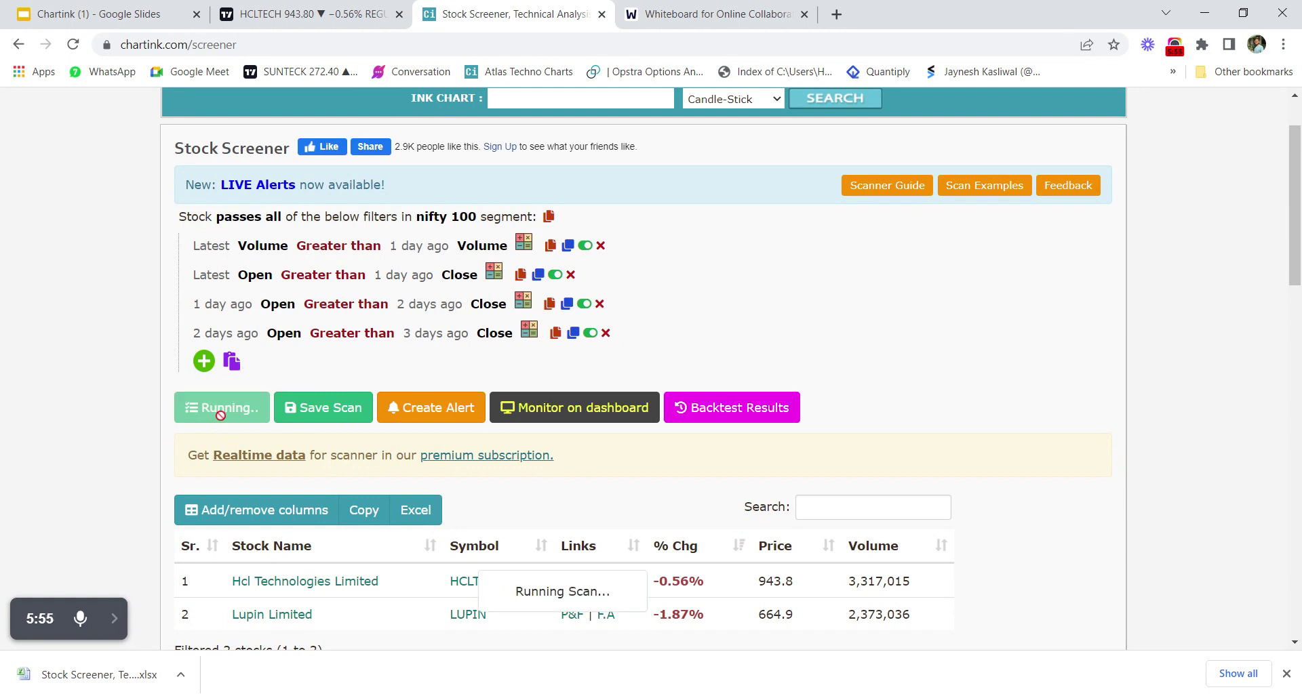
{"action": "left_click", "coordinate": [460, 221]}
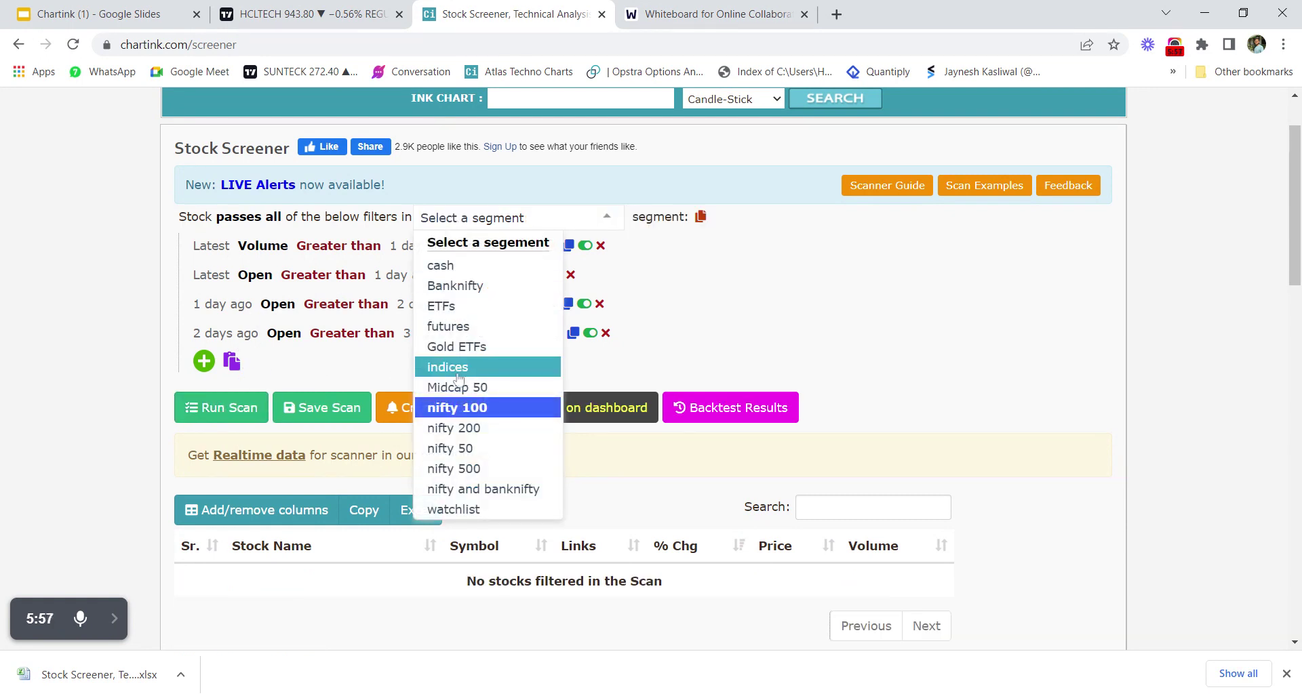
{"action": "left_click", "coordinate": [441, 265]}
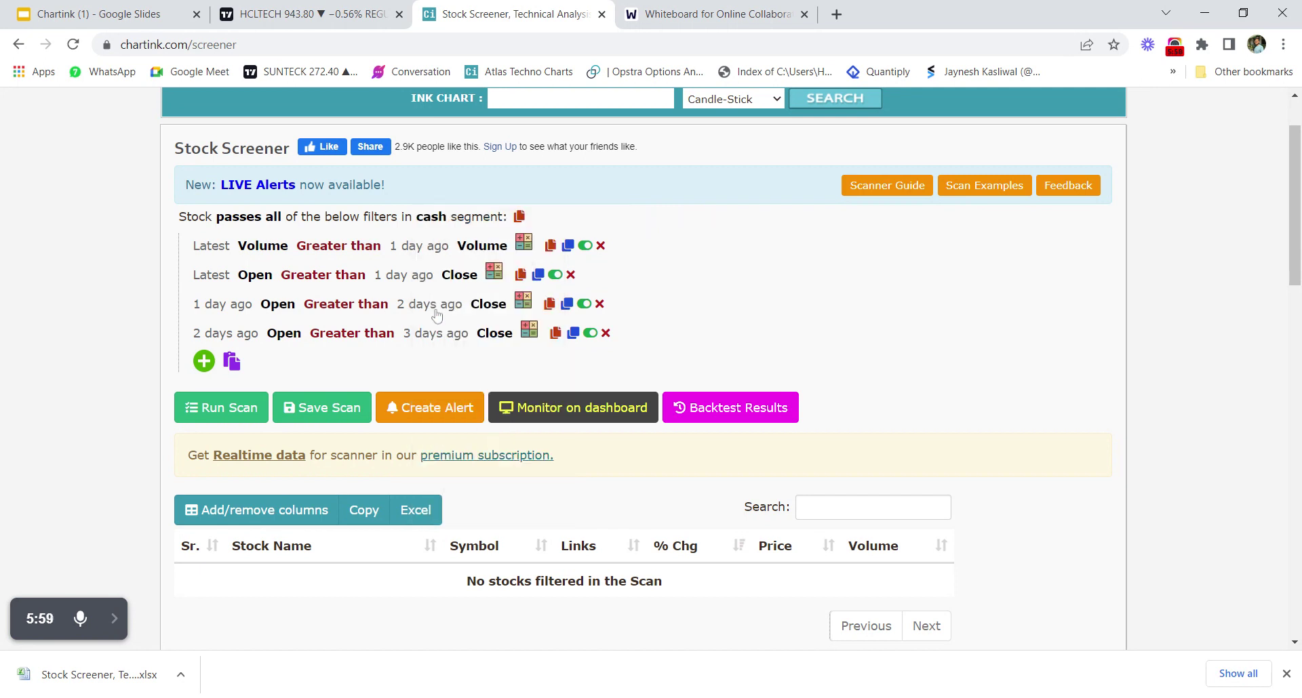
{"action": "left_click", "coordinate": [231, 410]}
{"action": "scroll", "coordinate": [409, 453], "scroll_direction": "down", "scroll_amount": 1}
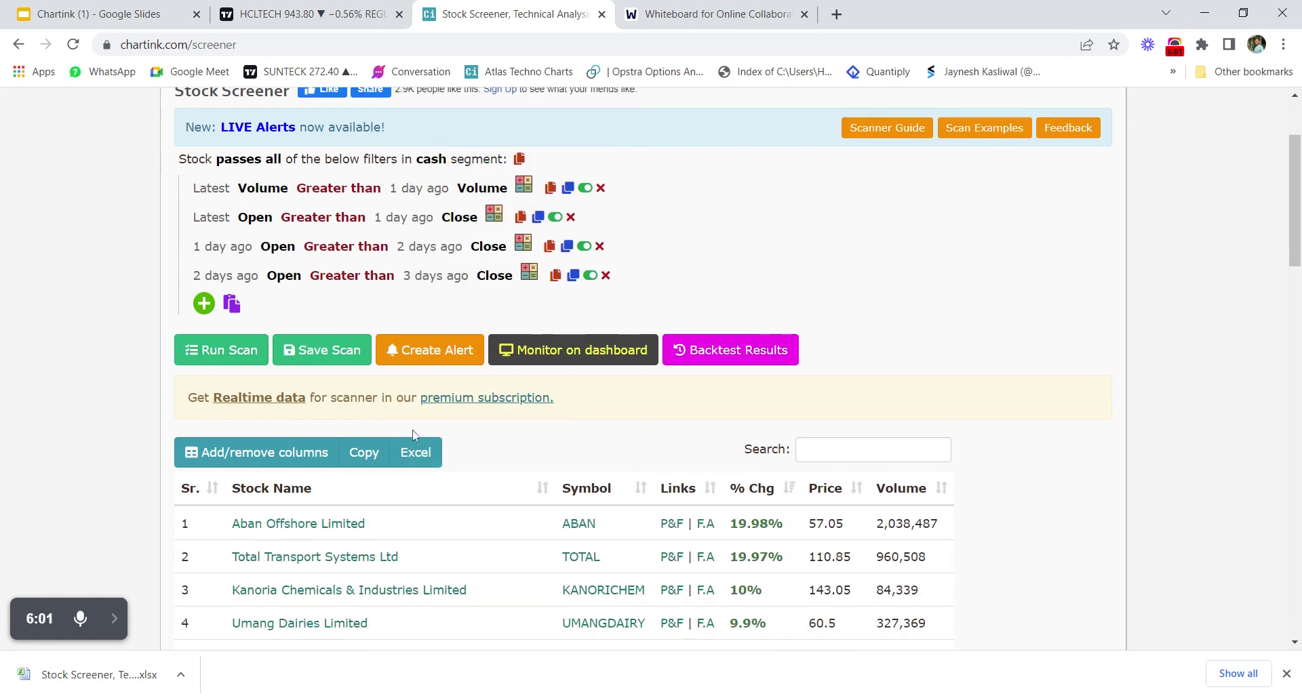
{"action": "scroll", "coordinate": [421, 537], "scroll_direction": "down", "scroll_amount": 2}
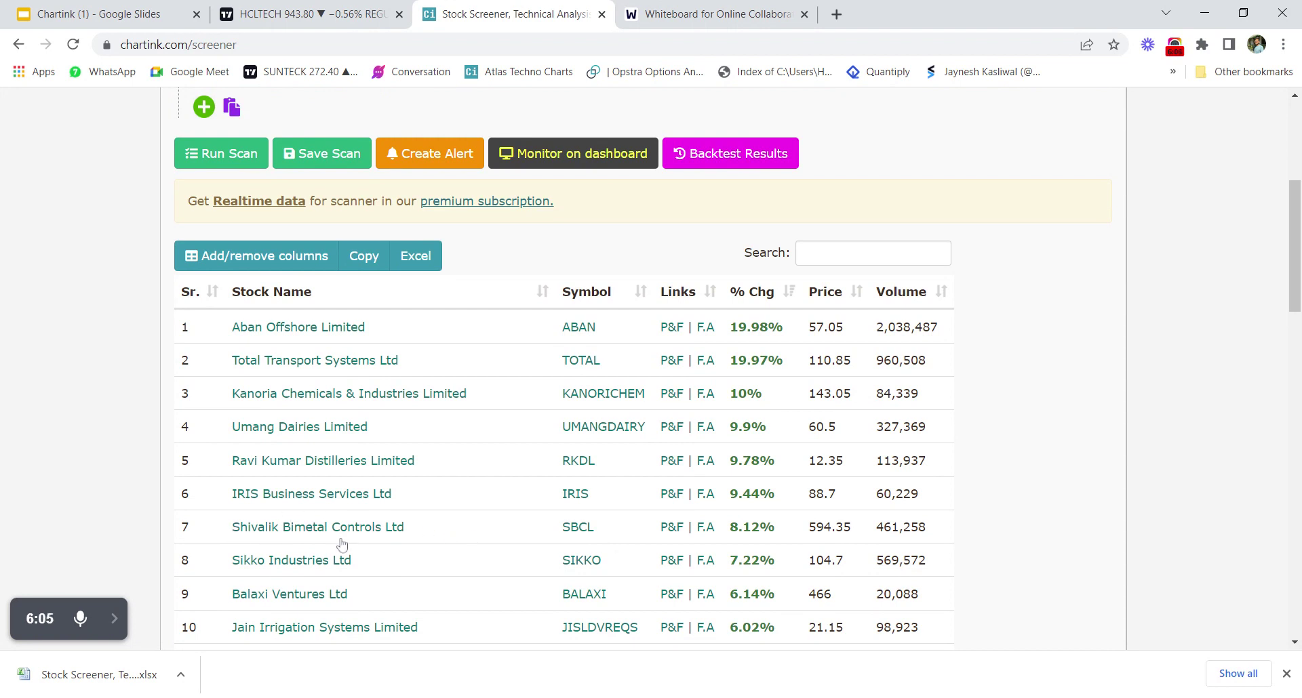
Chart Shivalik Bimetal (SBCL) in TradingView by searching 'SHIVALI', then view the whiteboard.
{"action": "left_click", "coordinate": [302, 14]}
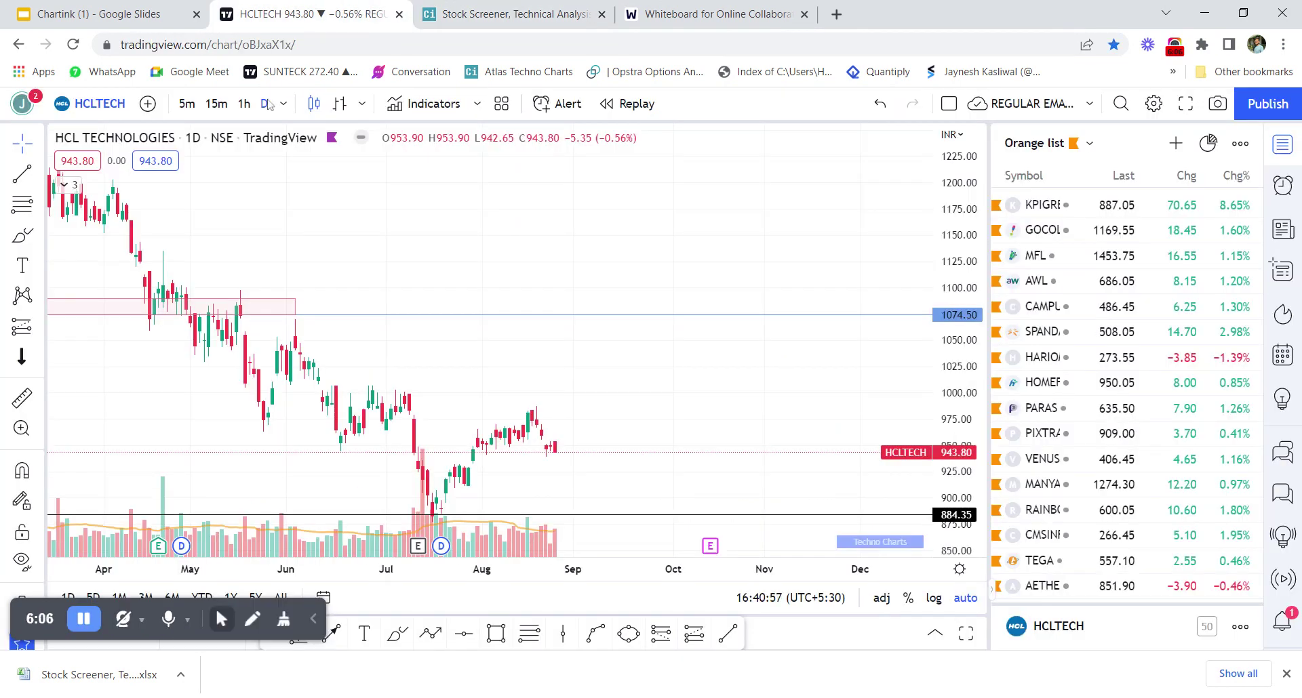
{"action": "left_click", "coordinate": [105, 105]}
{"action": "type", "text": "SHI"}
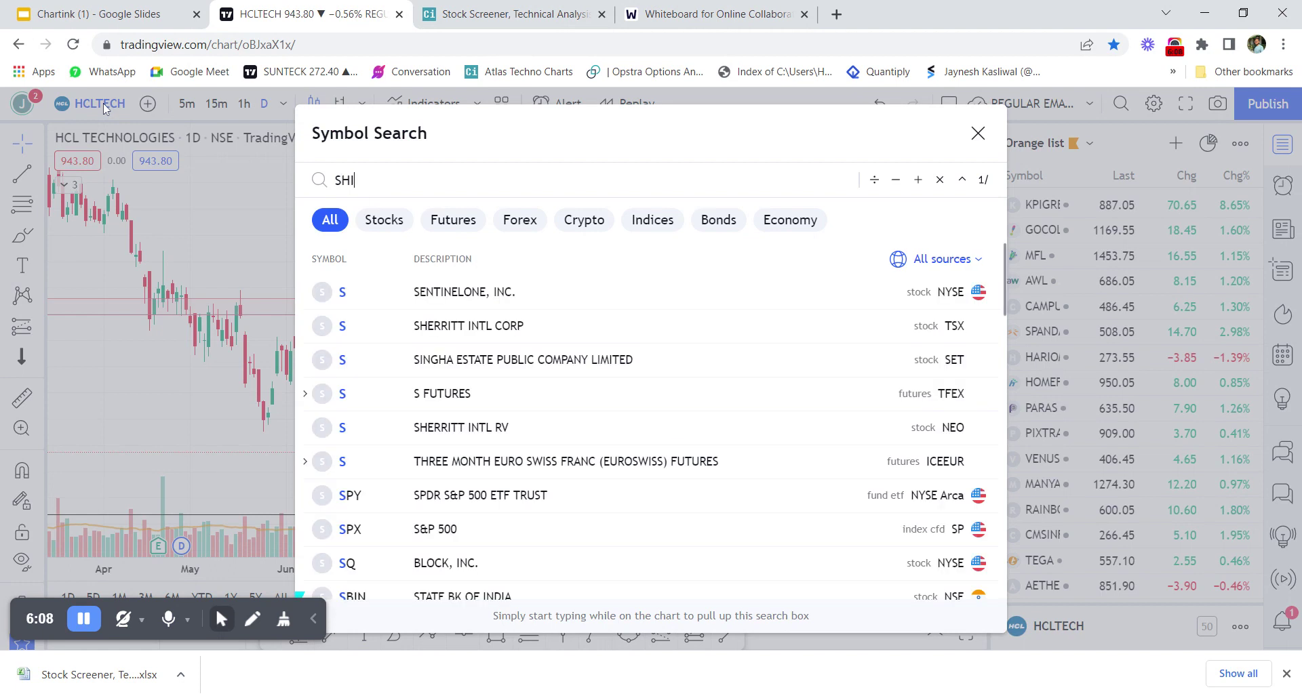
{"action": "type", "text": "VALI"}
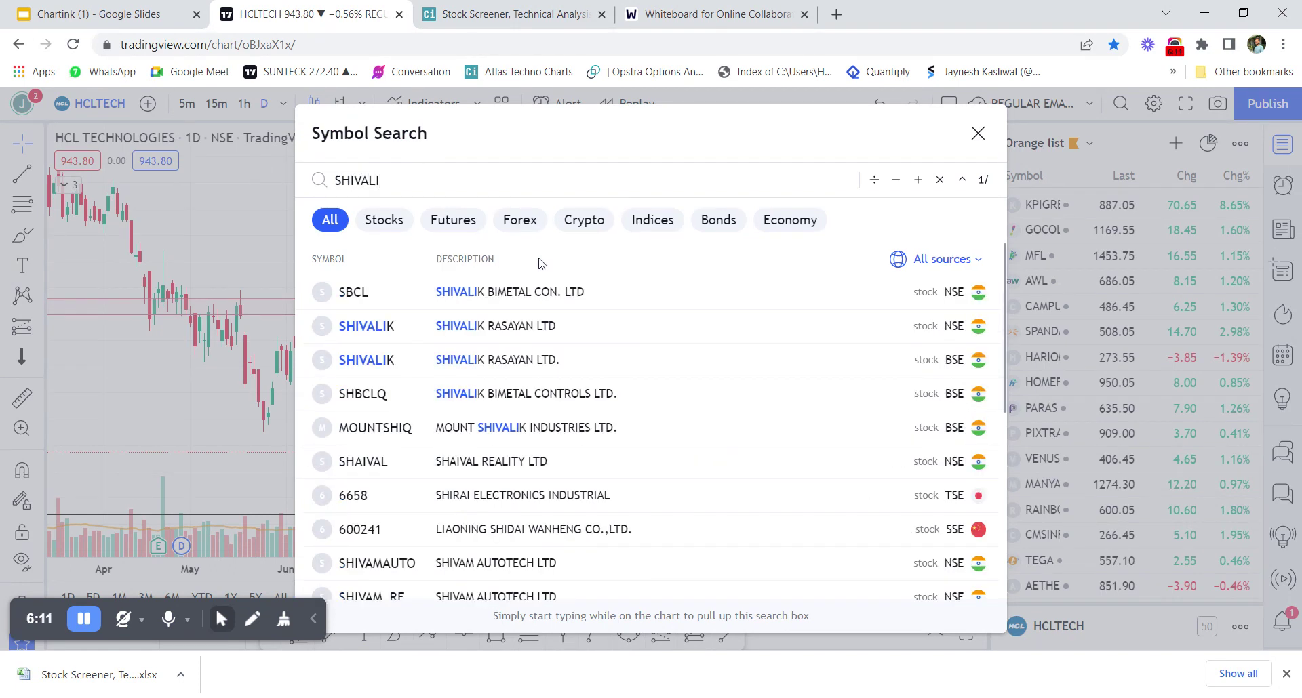
{"action": "left_click", "coordinate": [528, 293]}
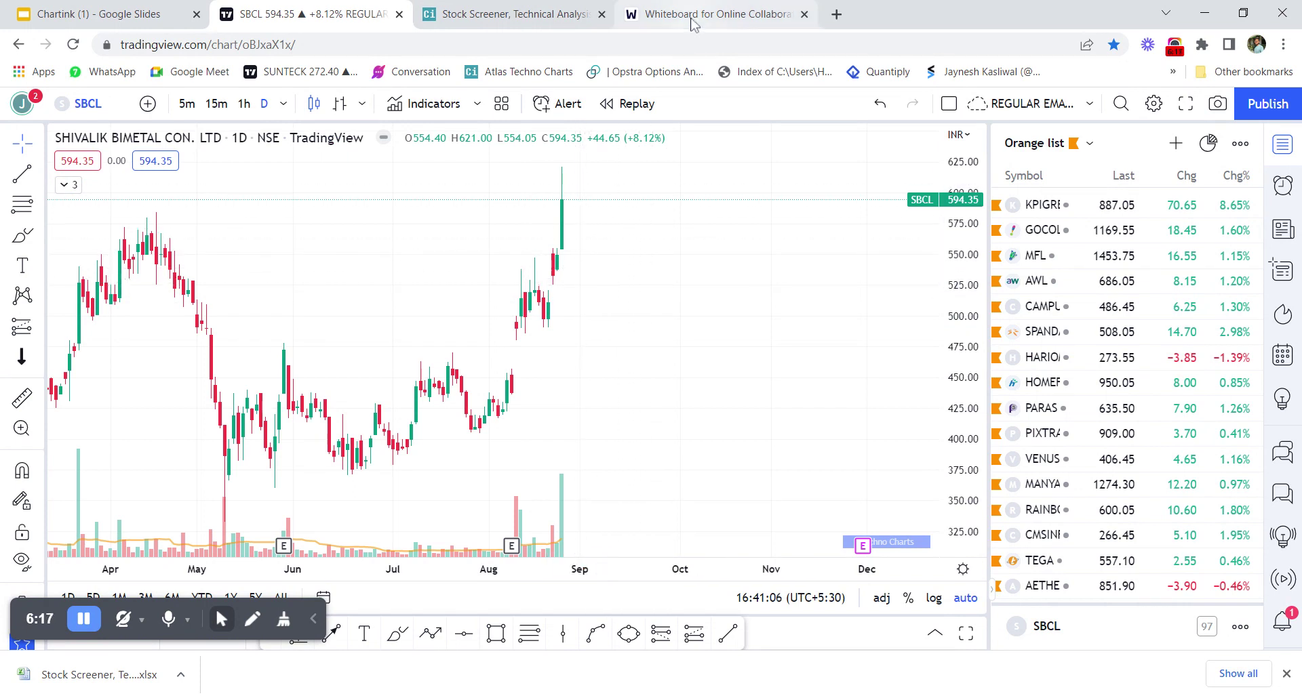
{"action": "left_click", "coordinate": [663, 19]}
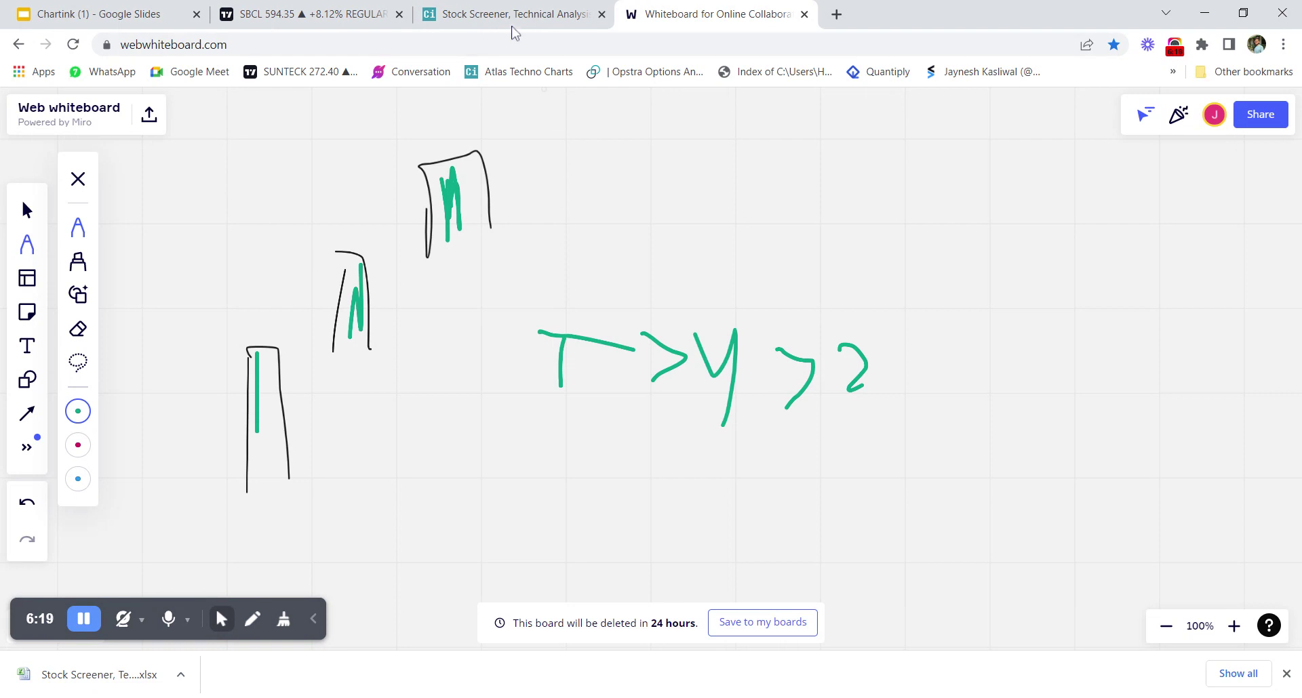
Return from the candle sketch to the Chartink screener with its four filters.
{"action": "left_click", "coordinate": [515, 20]}
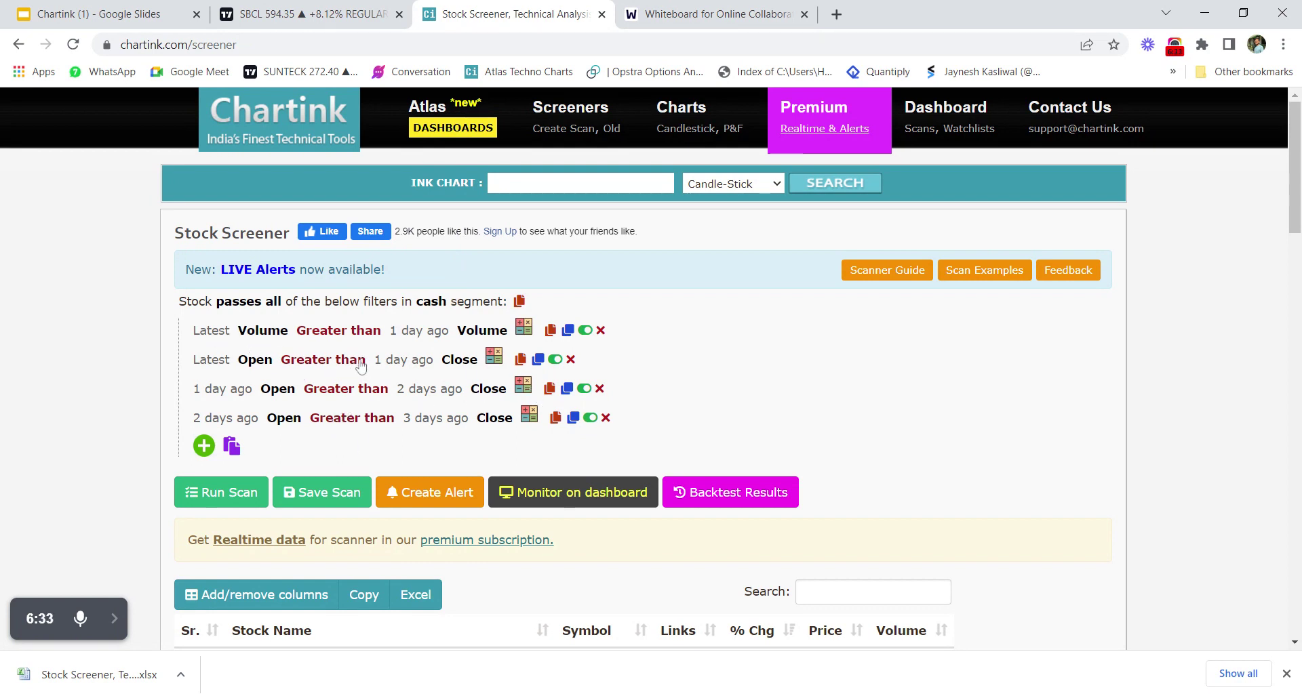
Scroll the Google Slides deck to the 'Example: RSI & EMA' slide, then return to Chartink.
{"action": "left_click", "coordinate": [103, 19]}
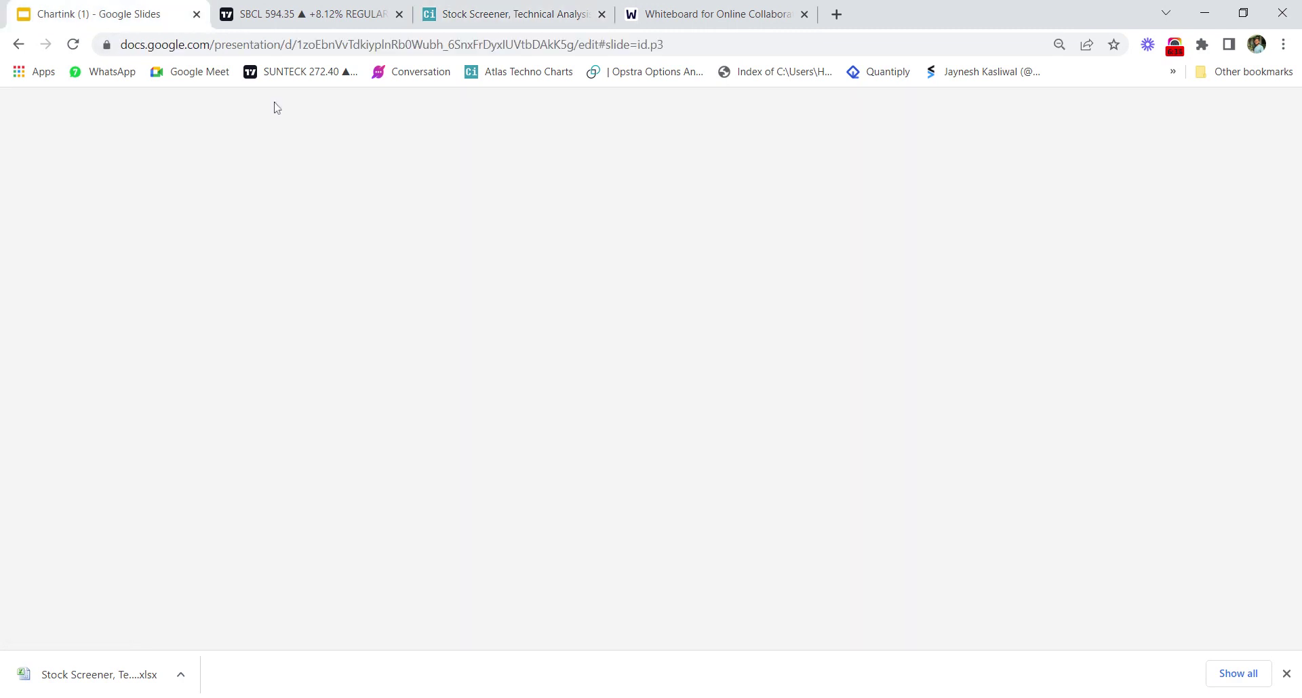
{"action": "scroll", "coordinate": [457, 375], "scroll_direction": "down", "scroll_amount": 1}
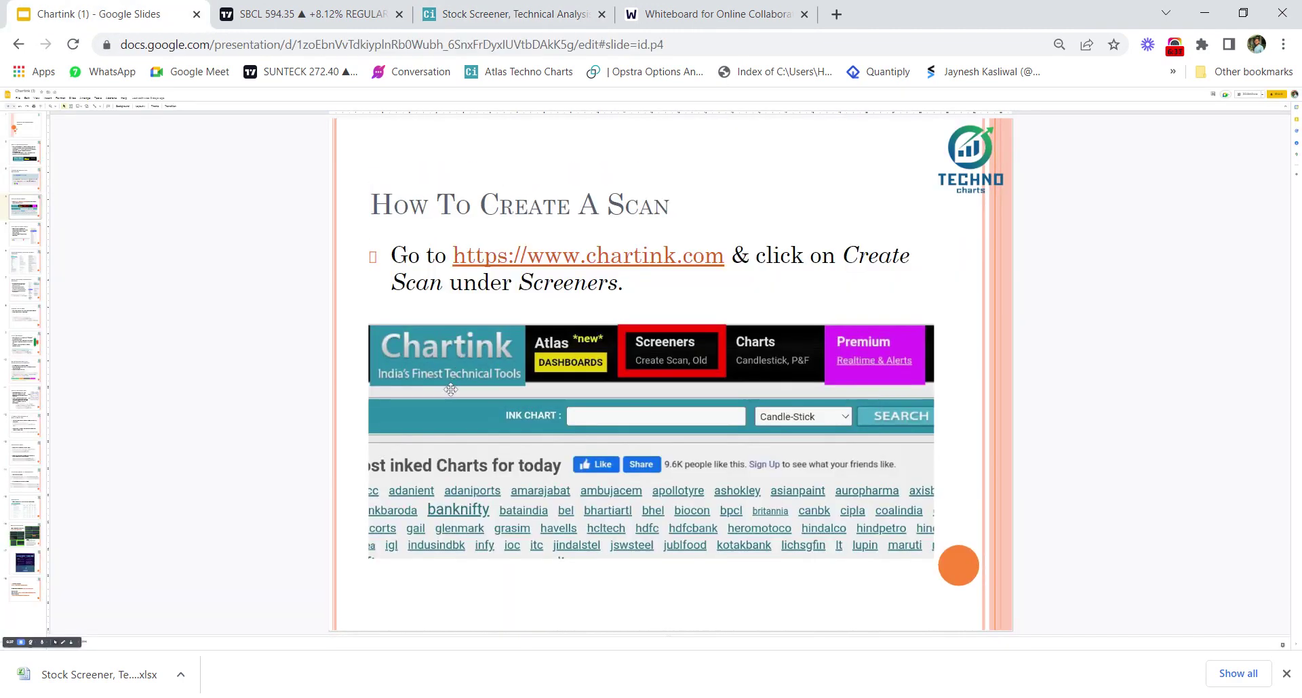
{"action": "scroll", "coordinate": [450, 389], "scroll_direction": "down", "scroll_amount": 1}
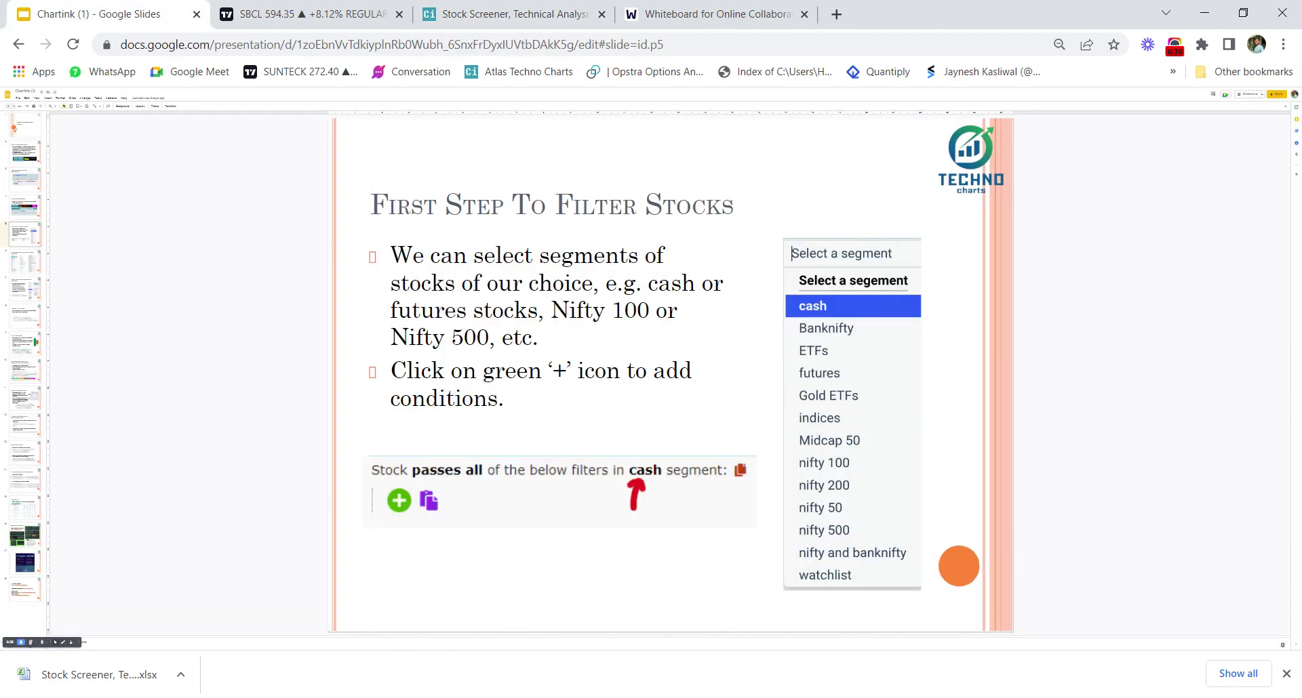
{"action": "scroll", "coordinate": [671, 375], "scroll_direction": "down", "scroll_amount": 2}
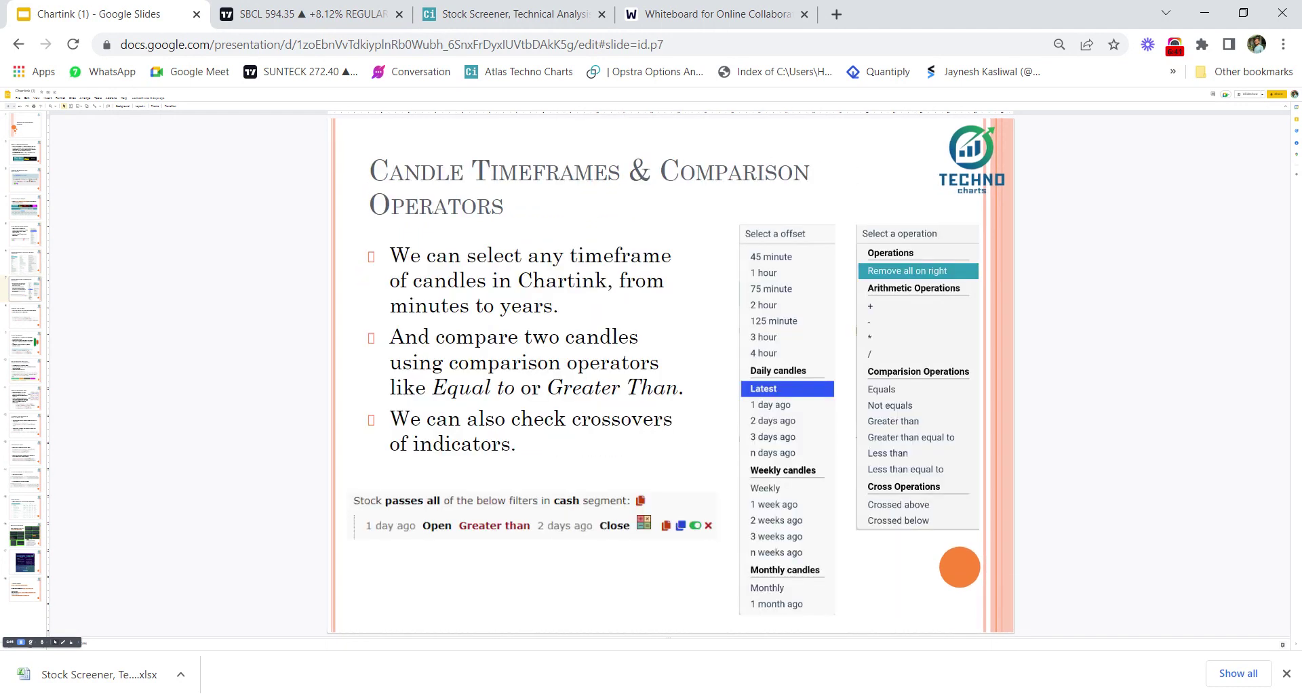
{"action": "scroll", "coordinate": [671, 375], "scroll_direction": "down", "scroll_amount": 1}
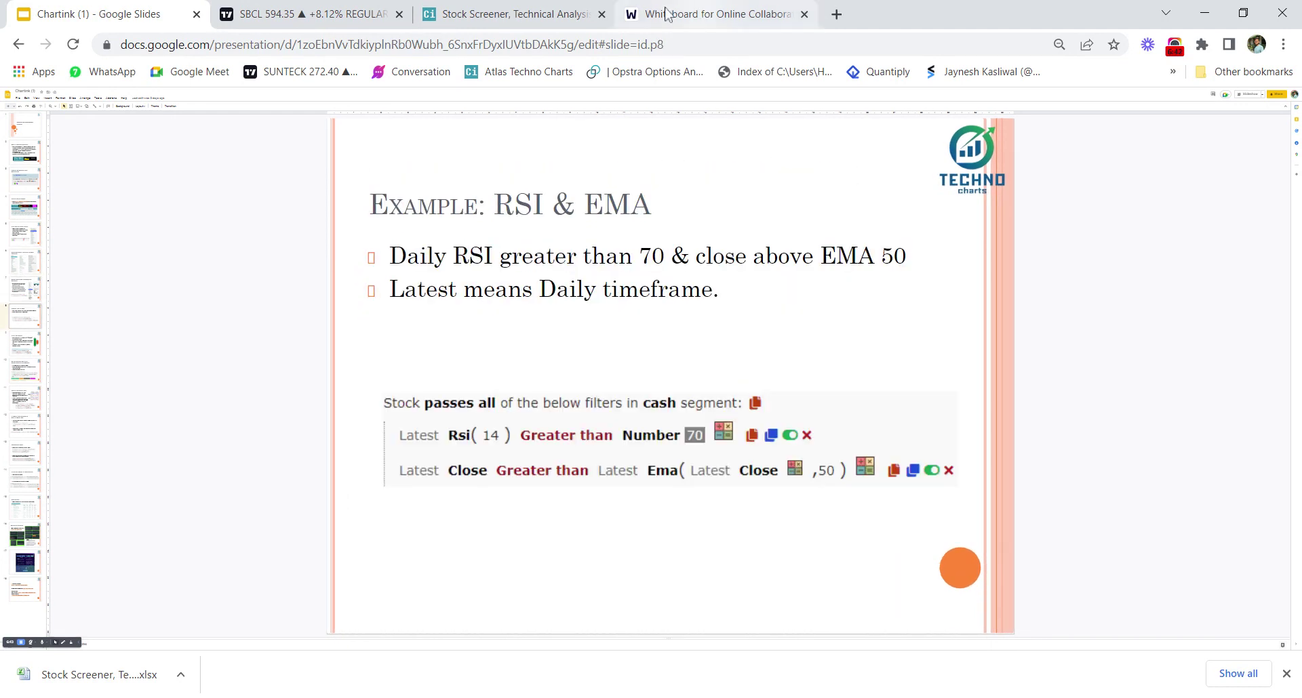
{"action": "left_click", "coordinate": [515, 15]}
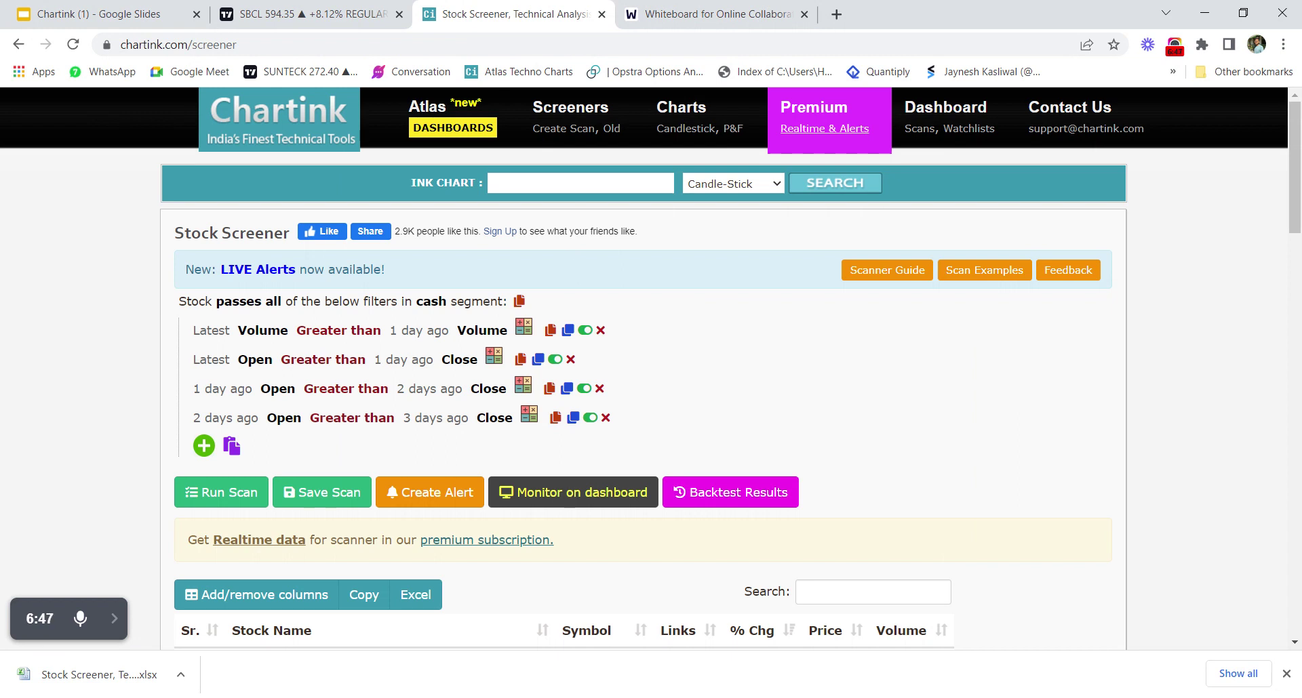
Disable the Volume filter and all three Open-above-Close filters.
{"action": "left_click", "coordinate": [584, 330]}
{"action": "left_click", "coordinate": [554, 360]}
{"action": "left_click", "coordinate": [583, 388]}
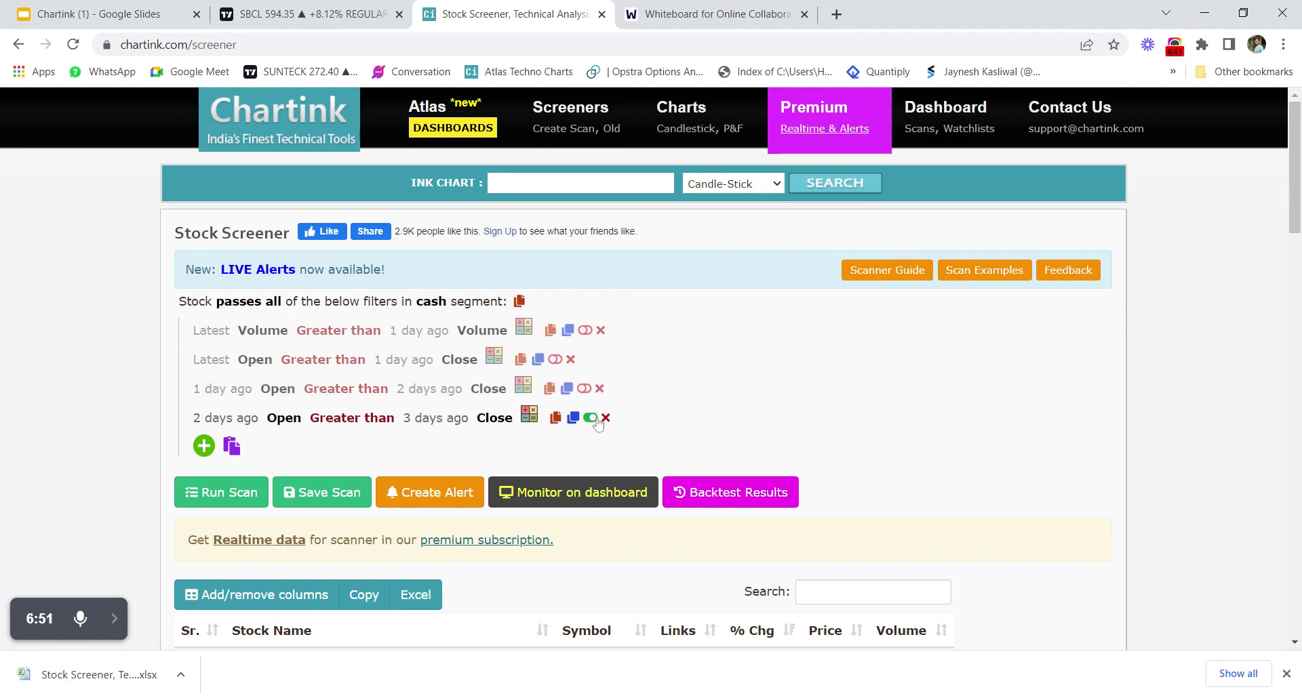
{"action": "left_click", "coordinate": [590, 418]}
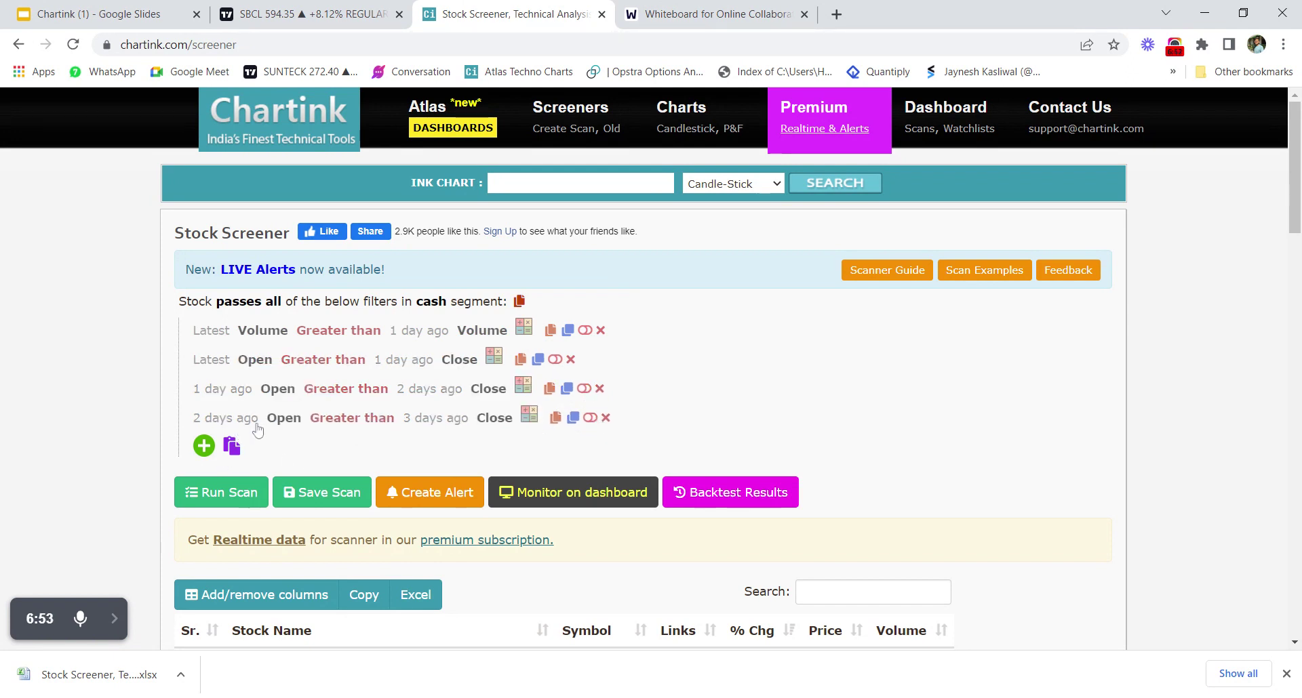
Add a new Latest Close filter row, then move to the whiteboard.
{"action": "left_click", "coordinate": [203, 446]}
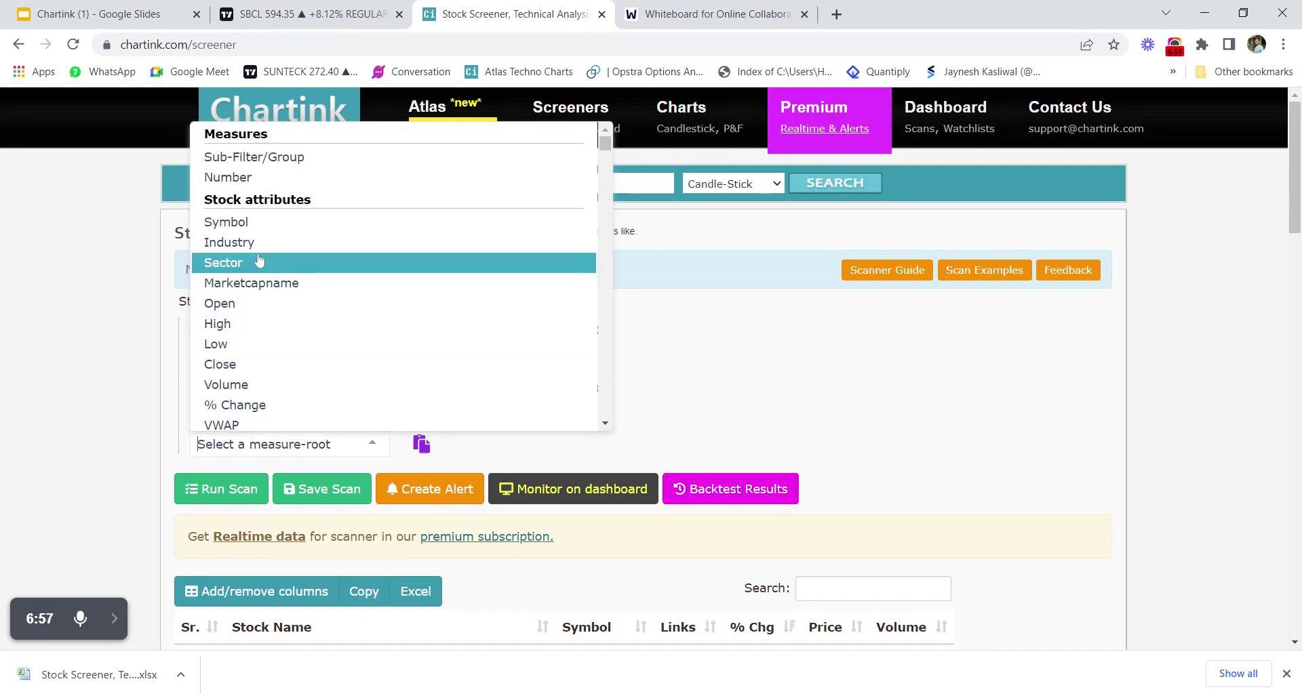
{"action": "left_click", "coordinate": [250, 364]}
{"action": "left_click", "coordinate": [134, 432]}
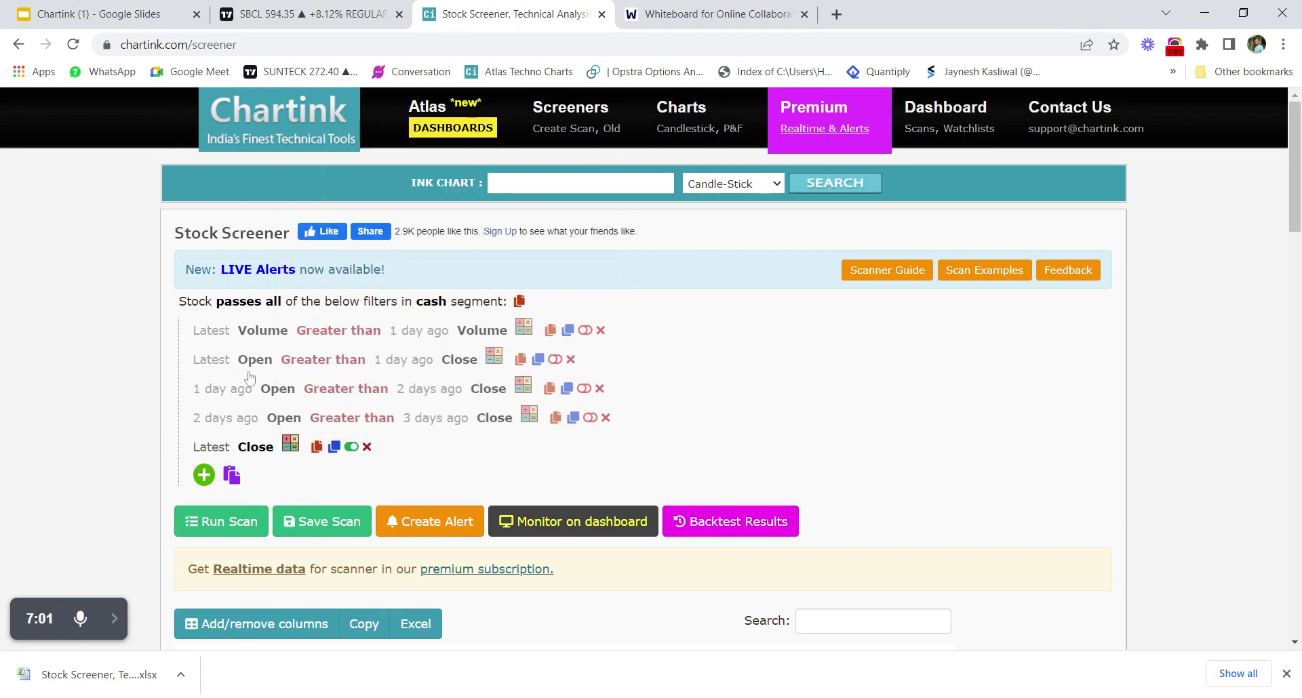
{"action": "left_click", "coordinate": [712, 14]}
{"action": "scroll", "coordinate": [460, 286], "scroll_direction": "down", "scroll_amount": 5}
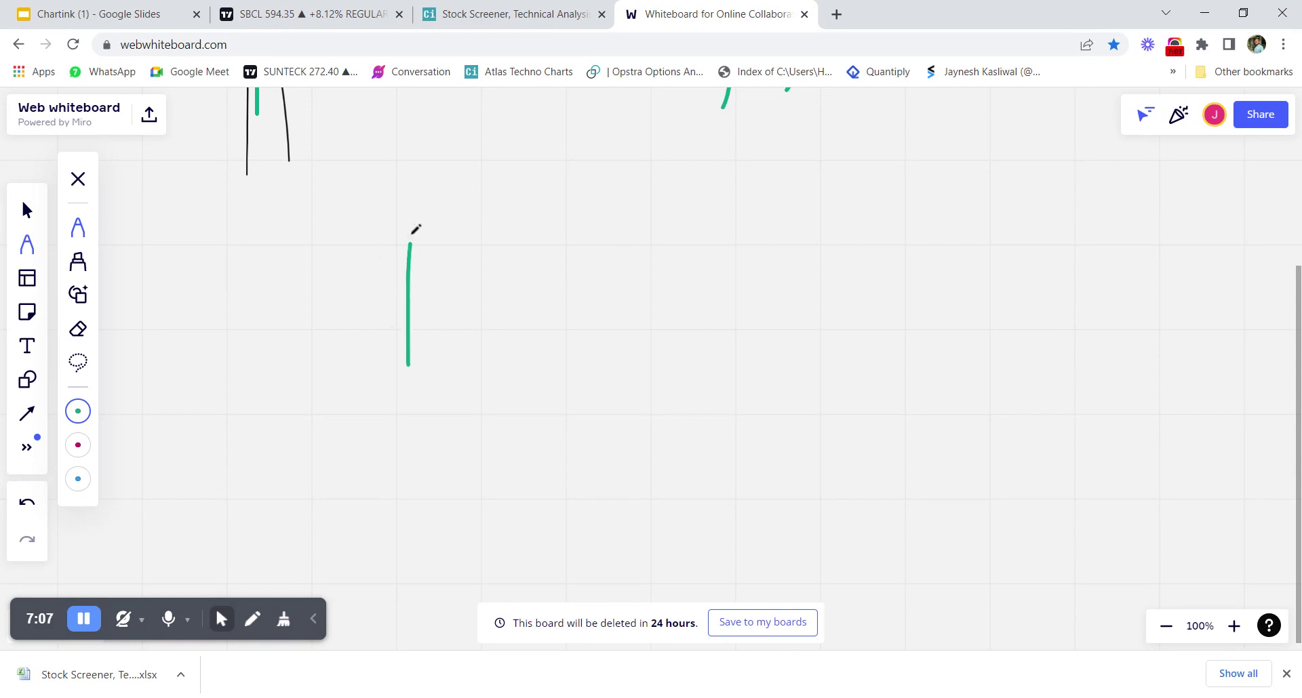
Draw a green candle outline with a handwritten word beside it, then return to Chartink.
{"action": "left_click_drag", "start_coordinate": [409, 236], "coordinate": [453, 380]}
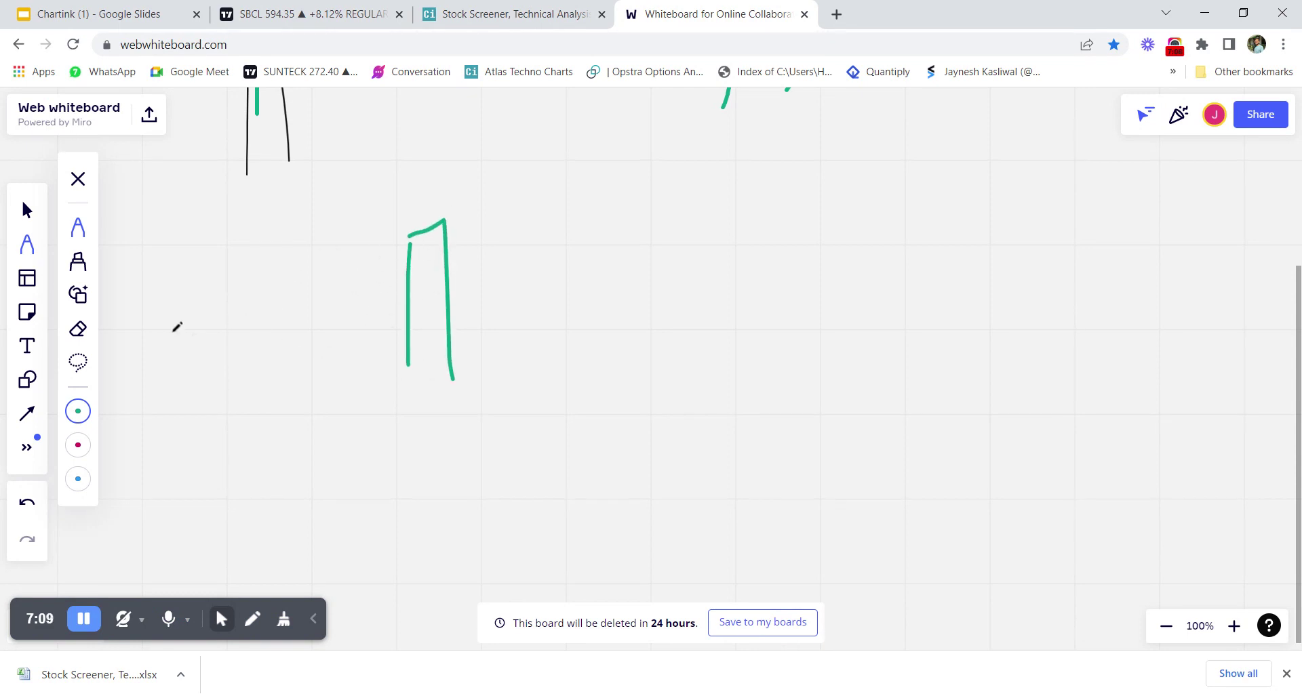
{"action": "left_click_drag", "start_coordinate": [171, 334], "coordinate": [276, 334]}
{"action": "left_click_drag", "start_coordinate": [135, 297], "coordinate": [158, 372]}
{"action": "left_click_drag", "start_coordinate": [178, 309], "coordinate": [136, 446]}
{"action": "mouse_move", "coordinate": [166, 378]}
{"action": "left_mouse_down"}
{"action": "mouse_move", "coordinate": [187, 412]}
{"action": "mouse_move", "coordinate": [230, 407]}
{"action": "left_mouse_up"}
{"action": "left_click_drag", "start_coordinate": [269, 322], "coordinate": [248, 424]}
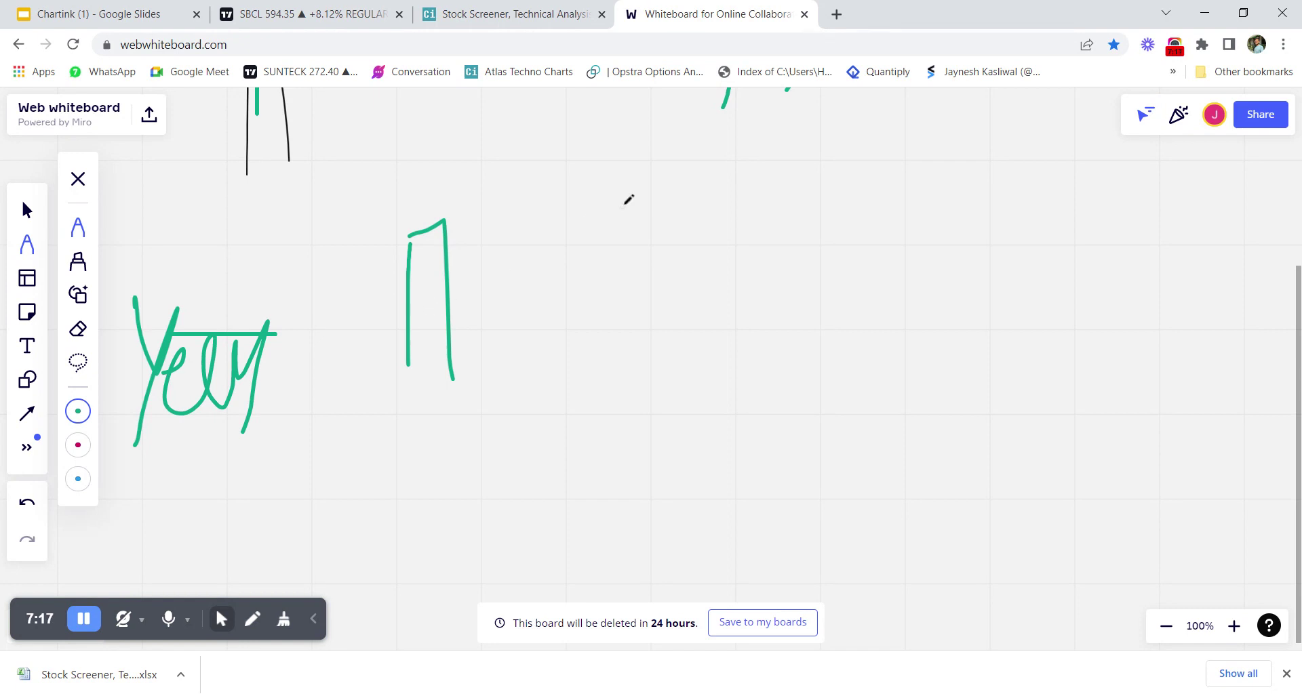
{"action": "left_click", "coordinate": [488, 14]}
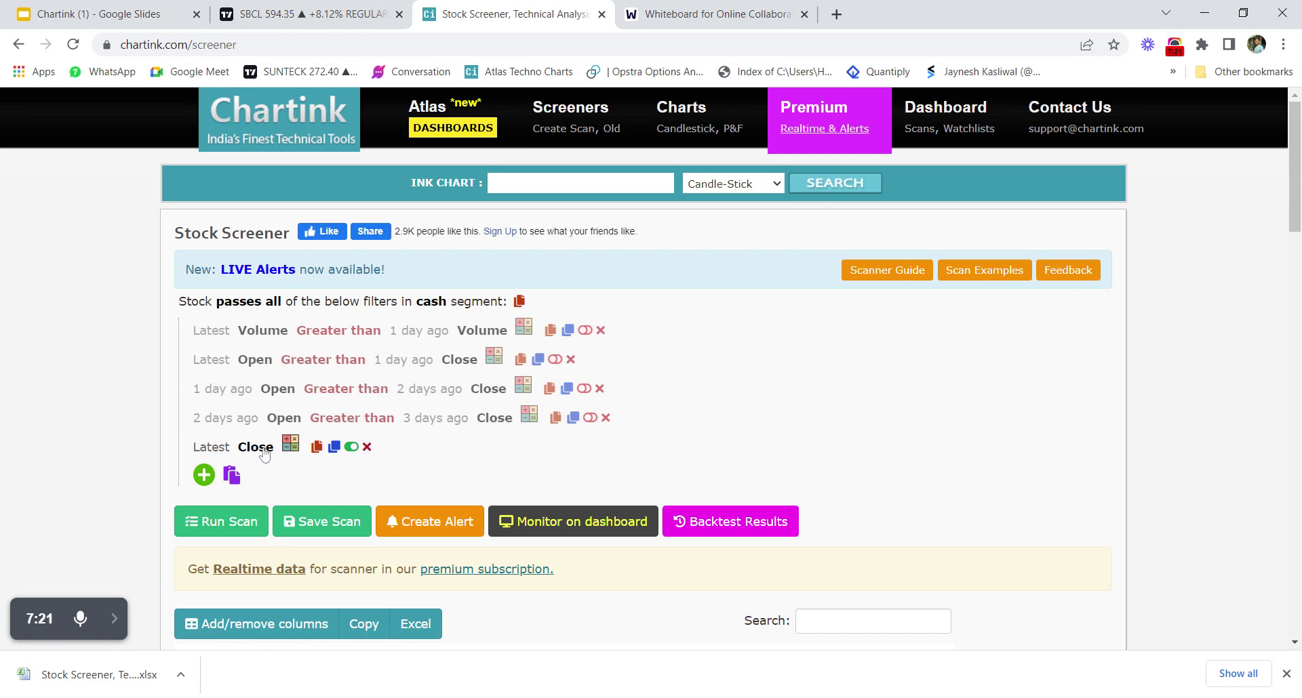
Build a new filter: 15 minute Close greater than 1 day ago Close.
{"action": "left_click", "coordinate": [207, 450]}
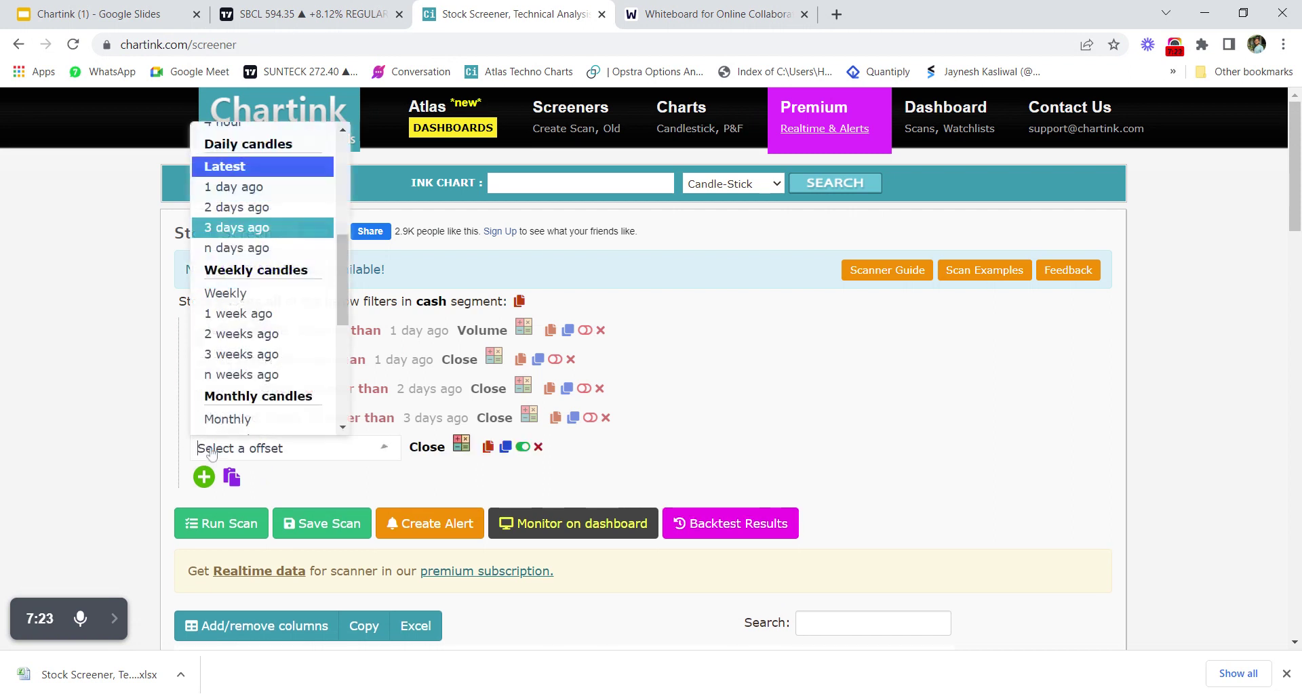
{"action": "scroll", "coordinate": [234, 255], "scroll_direction": "up", "scroll_amount": 4}
{"action": "scroll", "coordinate": [237, 254], "scroll_direction": "up", "scroll_amount": 2}
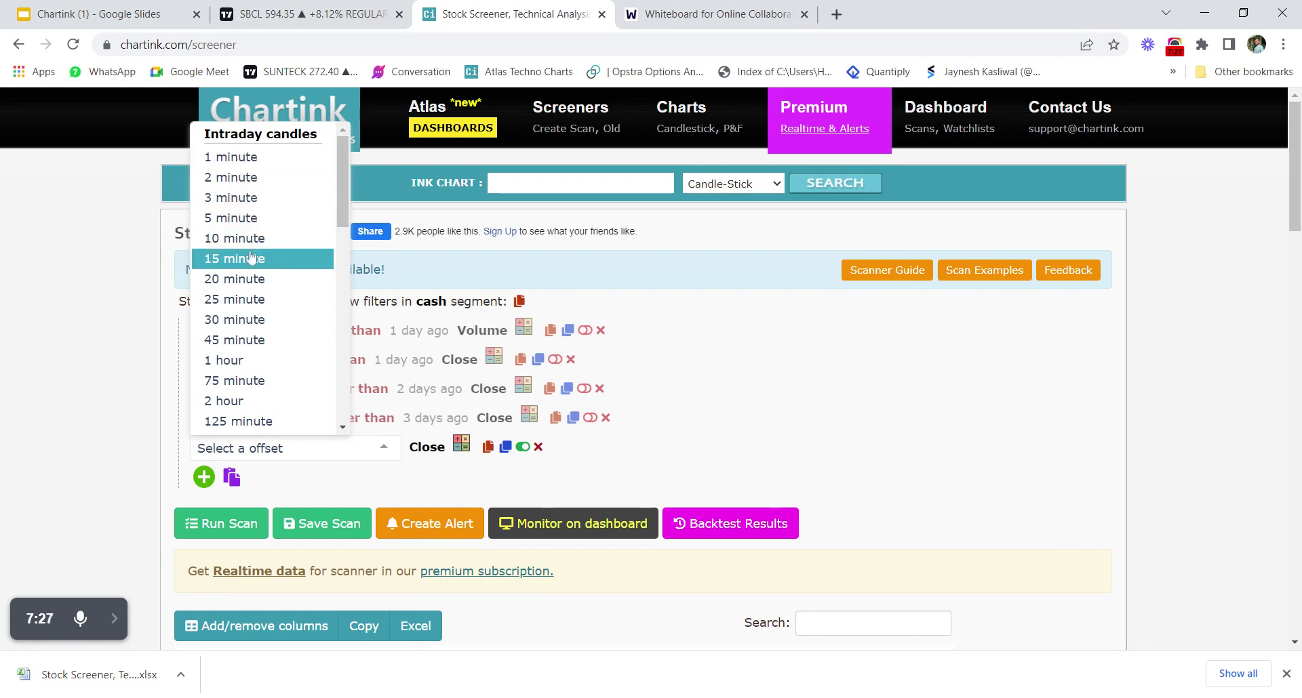
{"action": "left_click", "coordinate": [251, 258]}
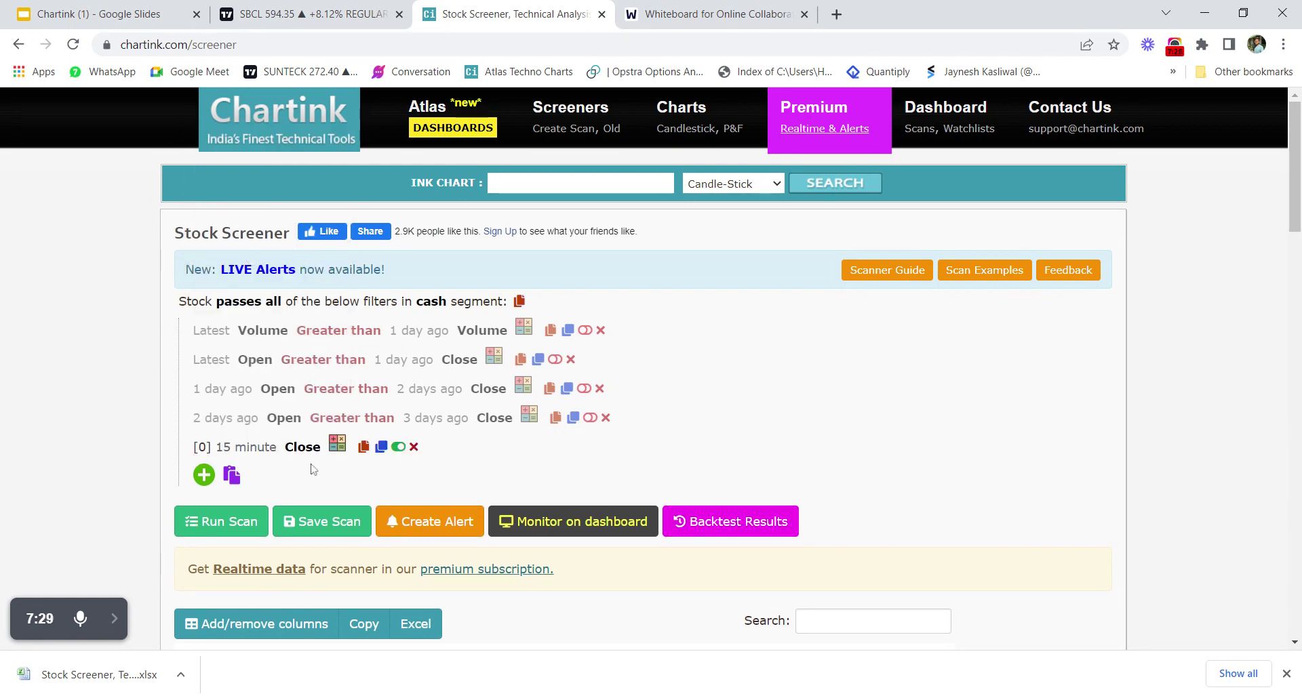
{"action": "left_click", "coordinate": [332, 448]}
{"action": "left_click", "coordinate": [461, 346]}
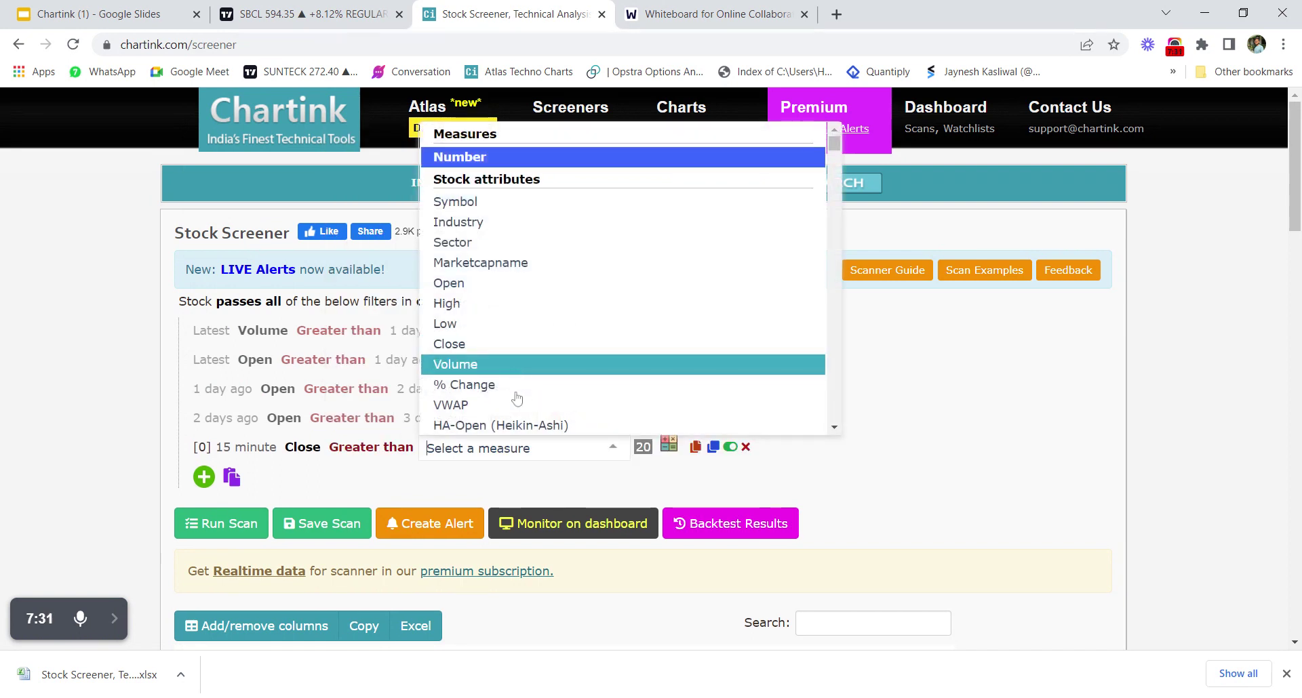
{"action": "left_click", "coordinate": [488, 344]}
{"action": "left_click", "coordinate": [456, 449]}
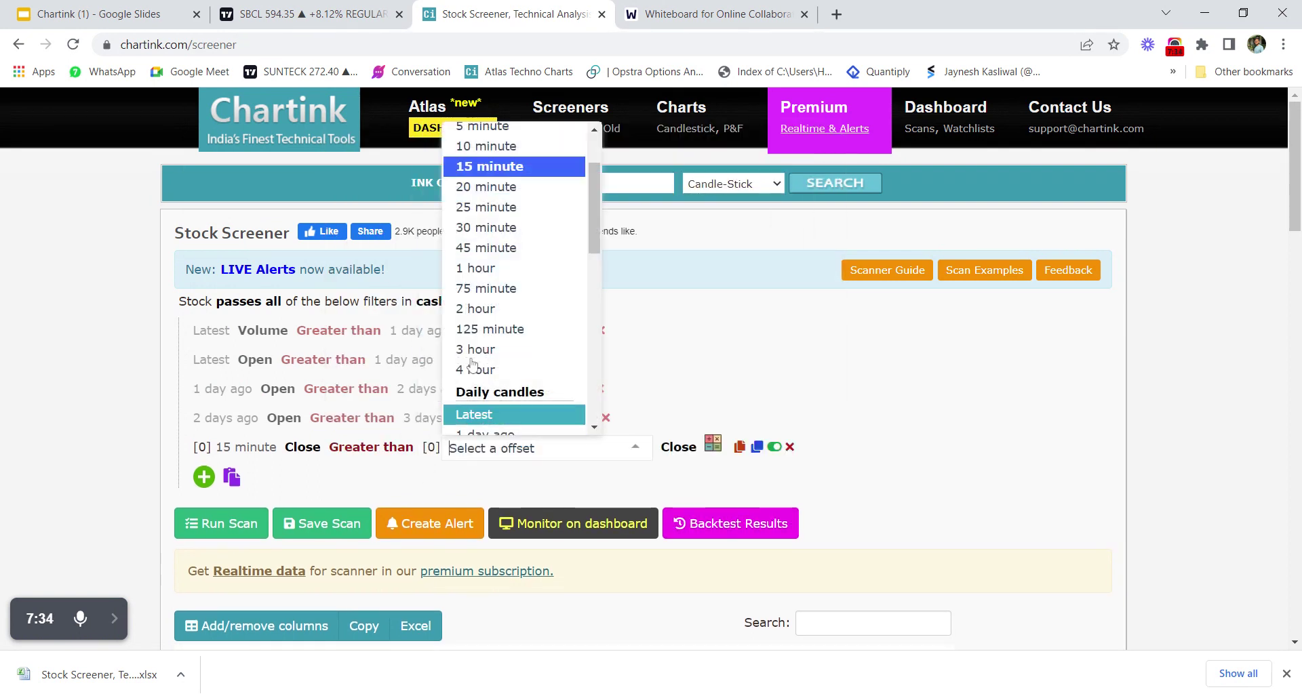
{"action": "left_click", "coordinate": [490, 433]}
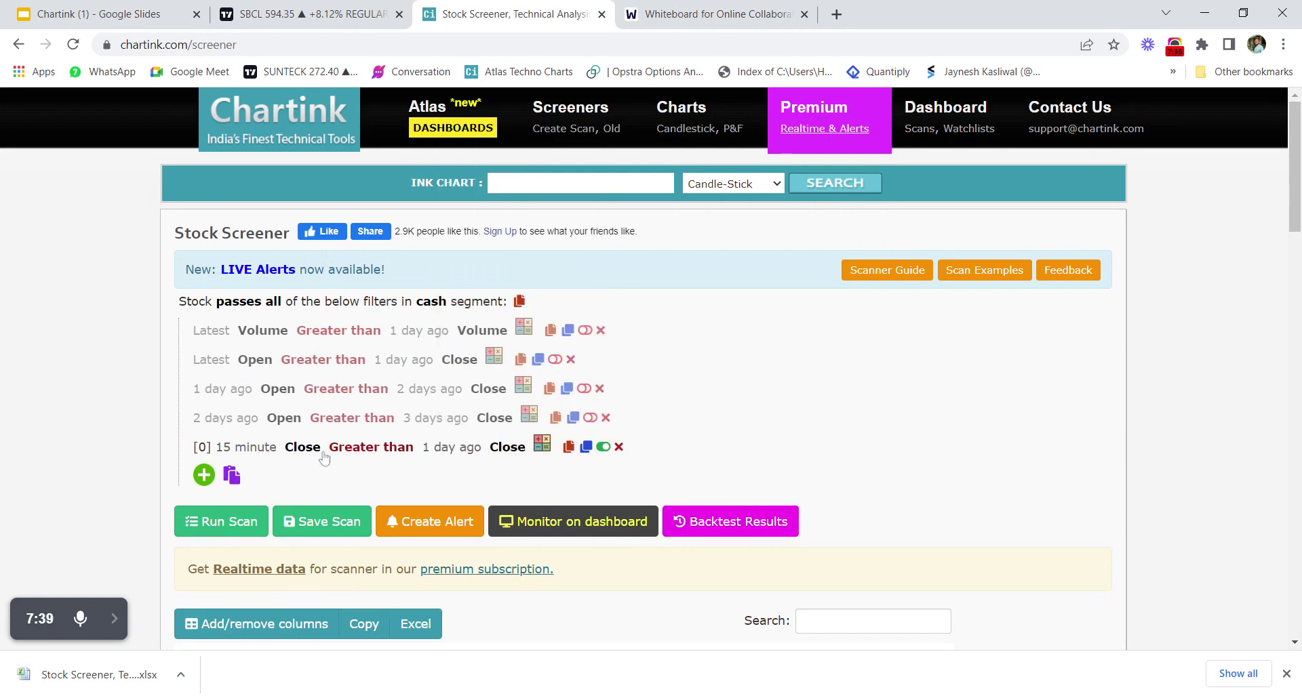
Run the scan, restricting the stock segment to futures.
{"action": "left_click", "coordinate": [224, 521]}
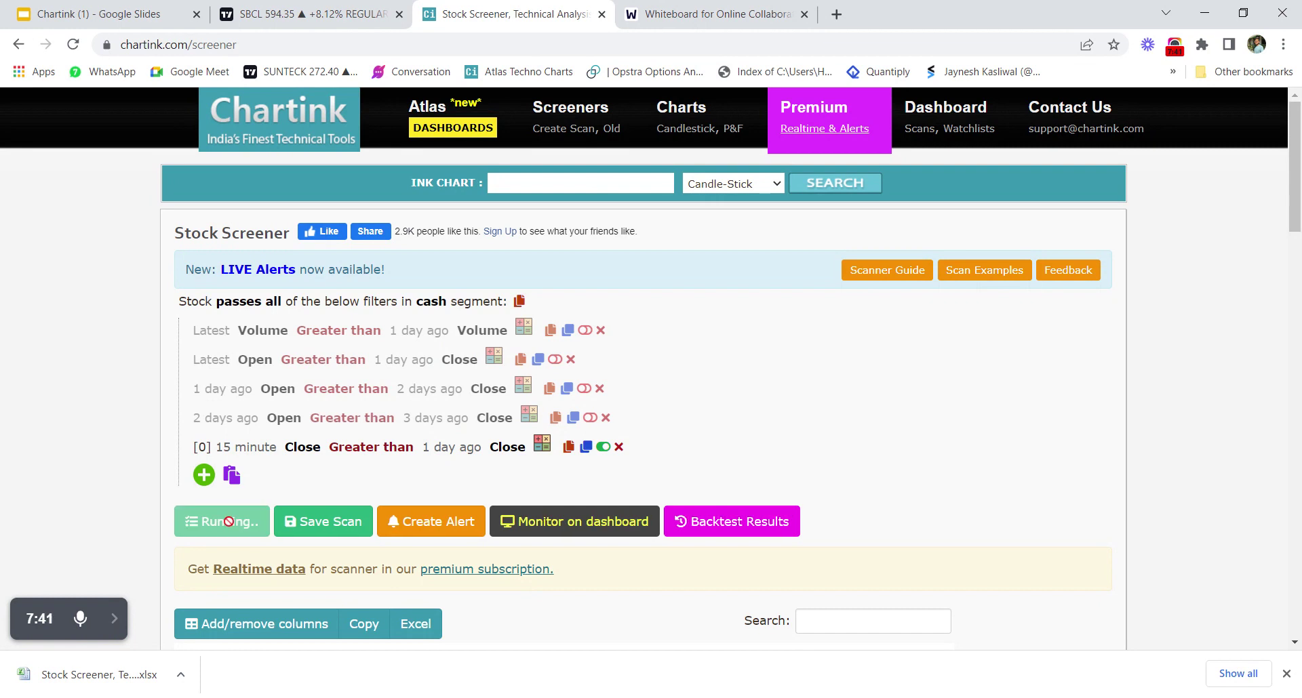
{"action": "left_click", "coordinate": [440, 305]}
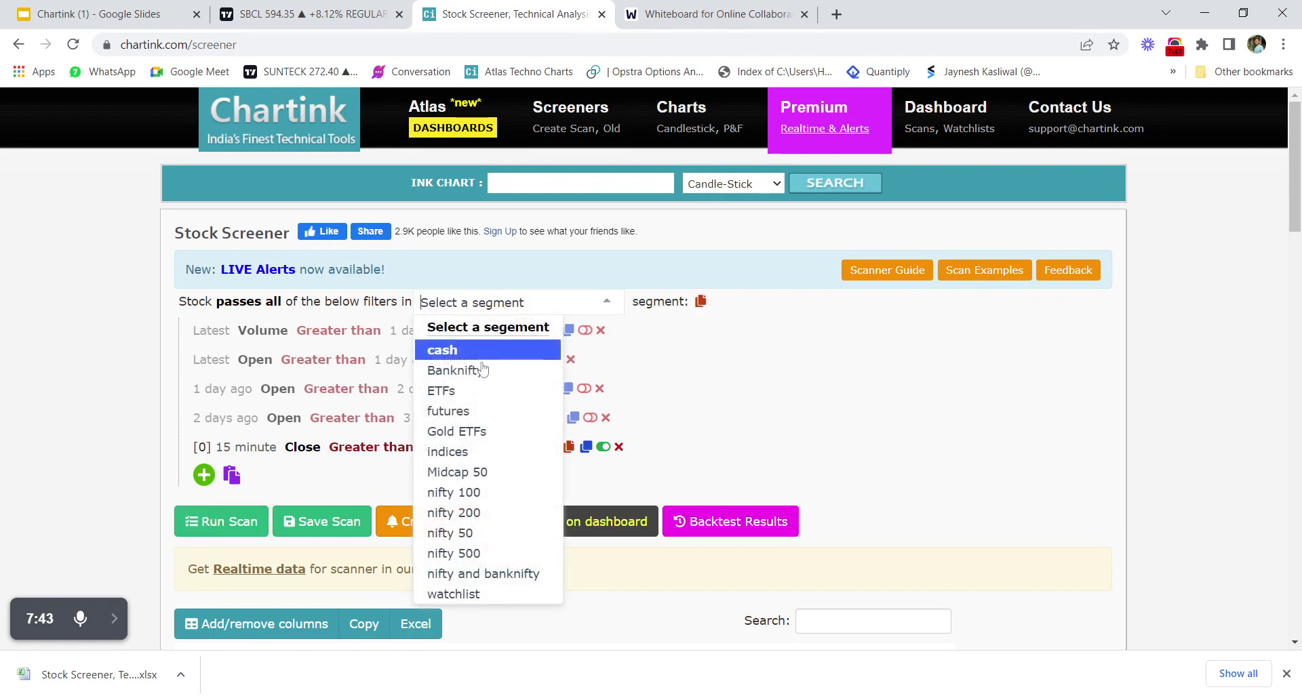
{"action": "left_click", "coordinate": [493, 412]}
{"action": "left_click", "coordinate": [225, 521]}
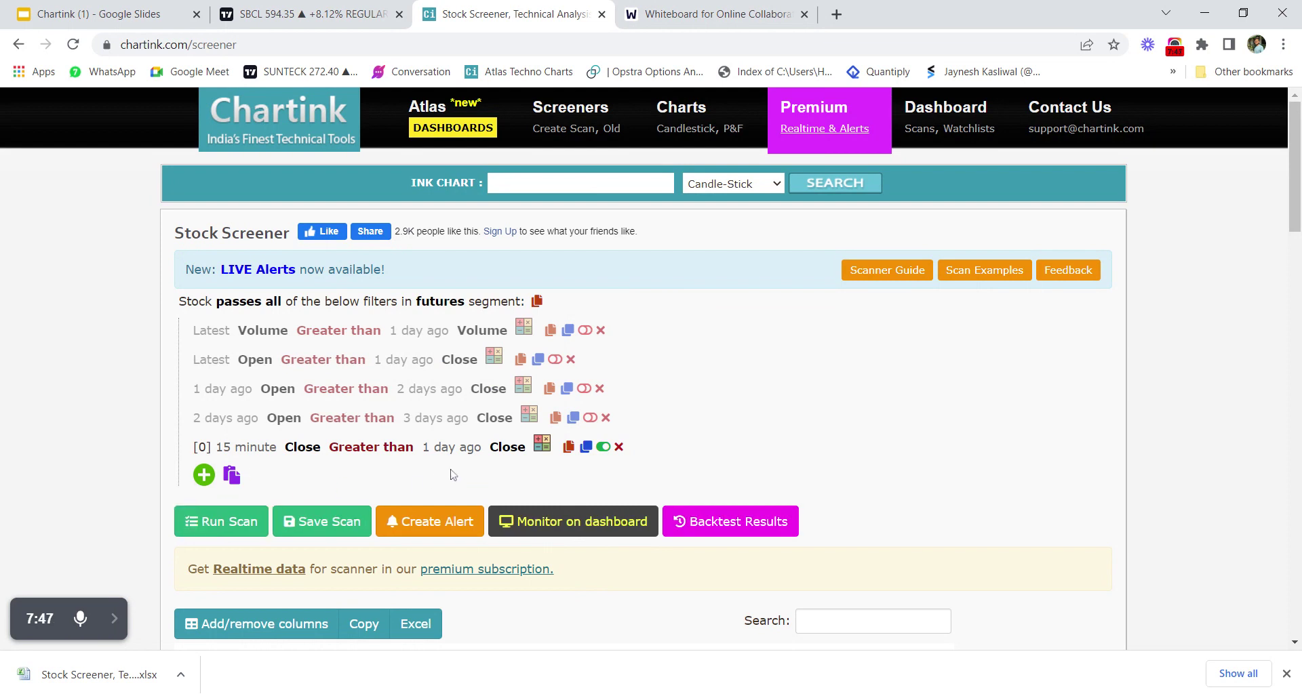
Check the 15-minute candle offset and leave it at the latest candle [0].
{"action": "scroll", "coordinate": [453, 475], "scroll_direction": "down", "scroll_amount": 9}
{"action": "scroll", "coordinate": [454, 471], "scroll_direction": "up", "scroll_amount": 6}
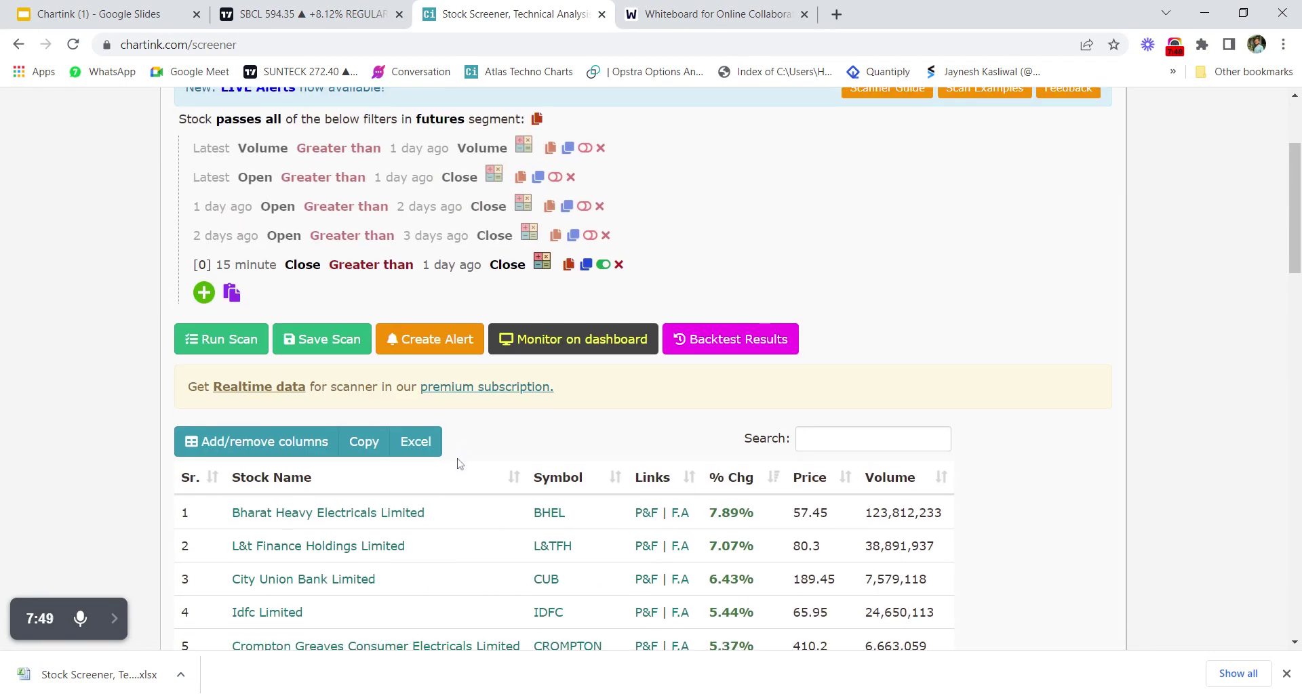
{"action": "scroll", "coordinate": [458, 465], "scroll_direction": "up", "scroll_amount": 3}
{"action": "left_click", "coordinate": [202, 363]}
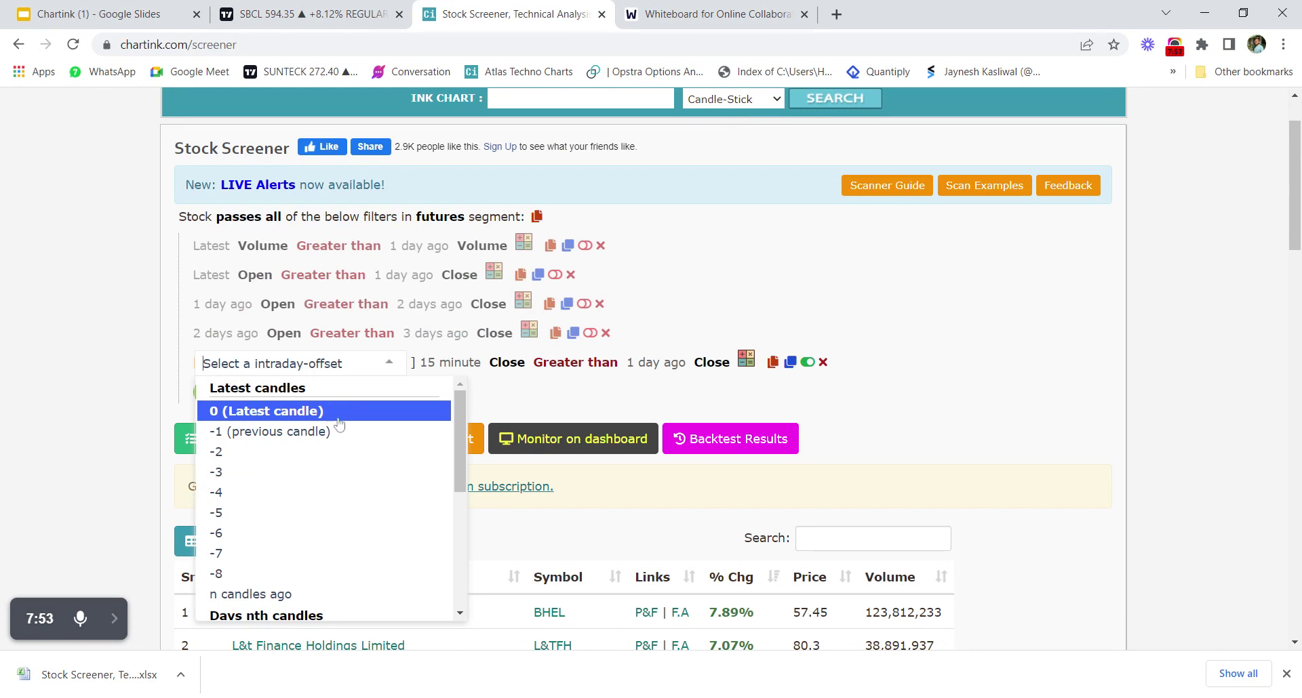
{"action": "left_click", "coordinate": [512, 399]}
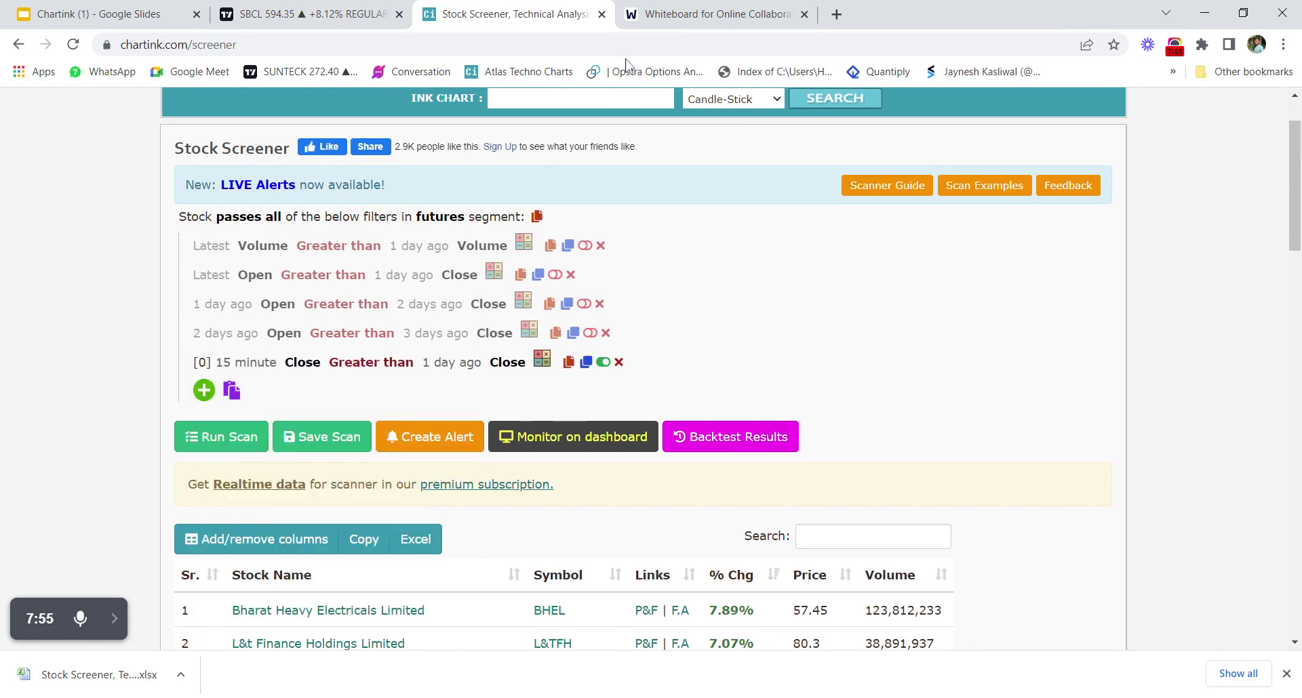
{"action": "left_click", "coordinate": [648, 10]}
Jot green 0, = and -1 candle-offset notes on the whiteboard, then return to the screener.
{"action": "left_click_drag", "start_coordinate": [617, 317], "coordinate": [628, 318]}
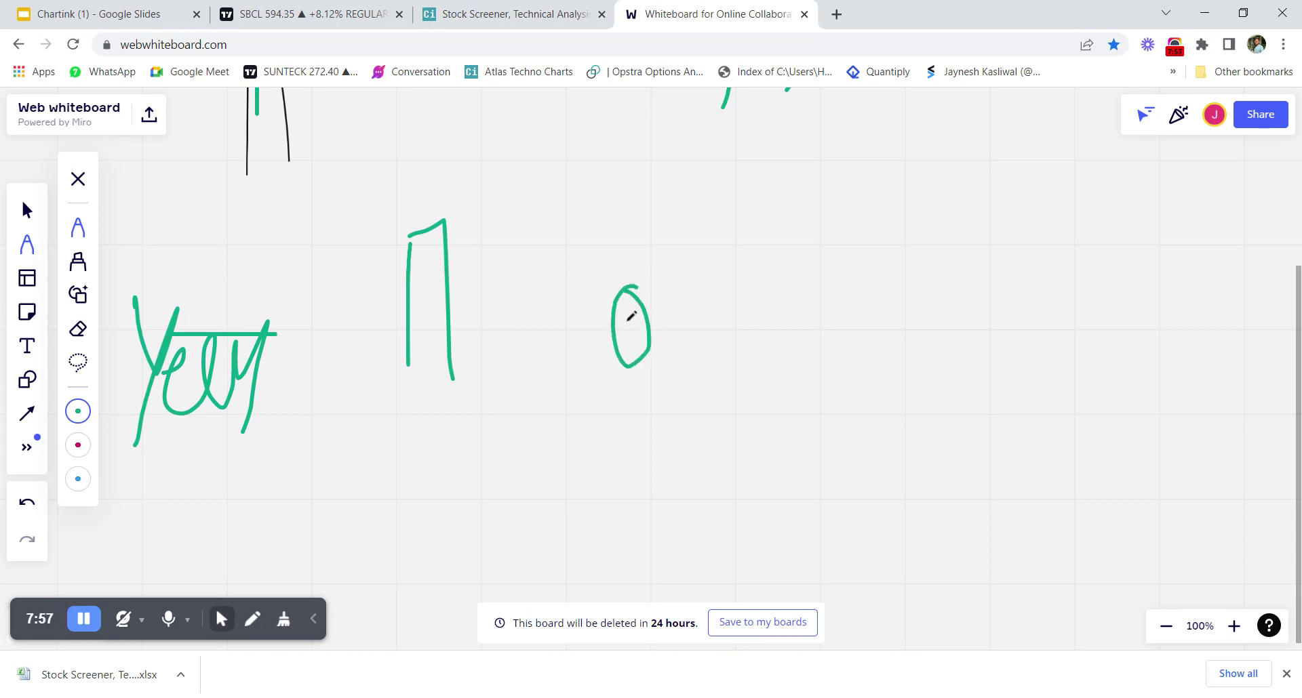
{"action": "left_click_drag", "start_coordinate": [576, 404], "coordinate": [578, 405]}
{"action": "left_click_drag", "start_coordinate": [536, 432], "coordinate": [571, 430]}
{"action": "left_click_drag", "start_coordinate": [799, 352], "coordinate": [861, 354]}
{"action": "left_click_drag", "start_coordinate": [893, 305], "coordinate": [892, 390]}
{"action": "left_click_drag", "start_coordinate": [826, 440], "coordinate": [913, 429]}
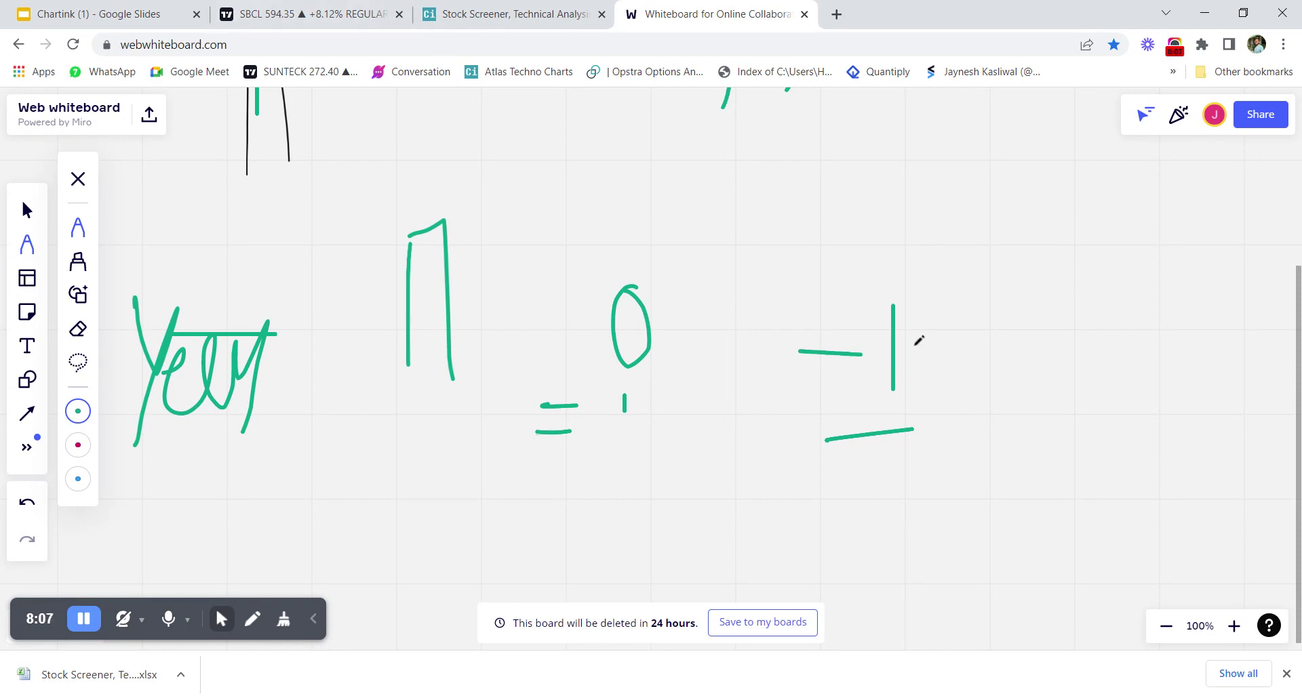
{"action": "scroll", "coordinate": [685, 430], "scroll_direction": "down", "scroll_amount": 3}
{"action": "left_click_drag", "start_coordinate": [428, 406], "coordinate": [434, 407]}
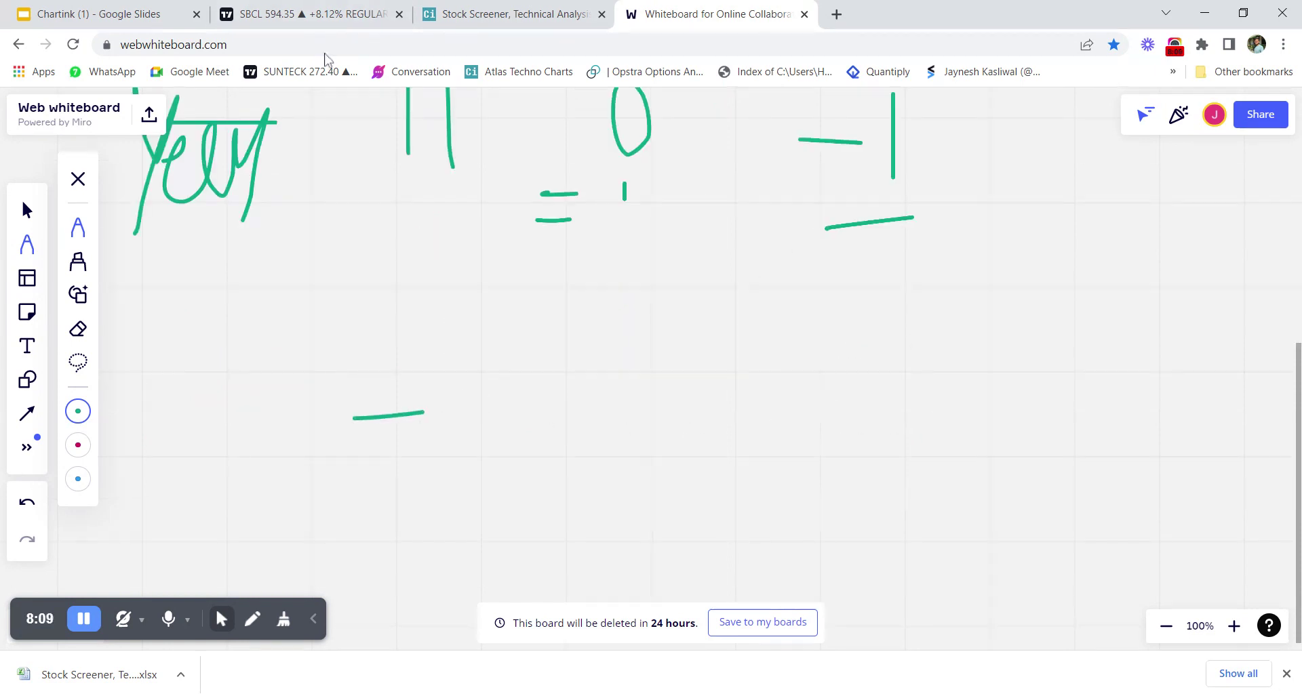
{"action": "left_click", "coordinate": [475, 13]}
Set the 15-minute Close filter's offset to [=1], the day's first candle.
{"action": "left_click", "coordinate": [204, 363]}
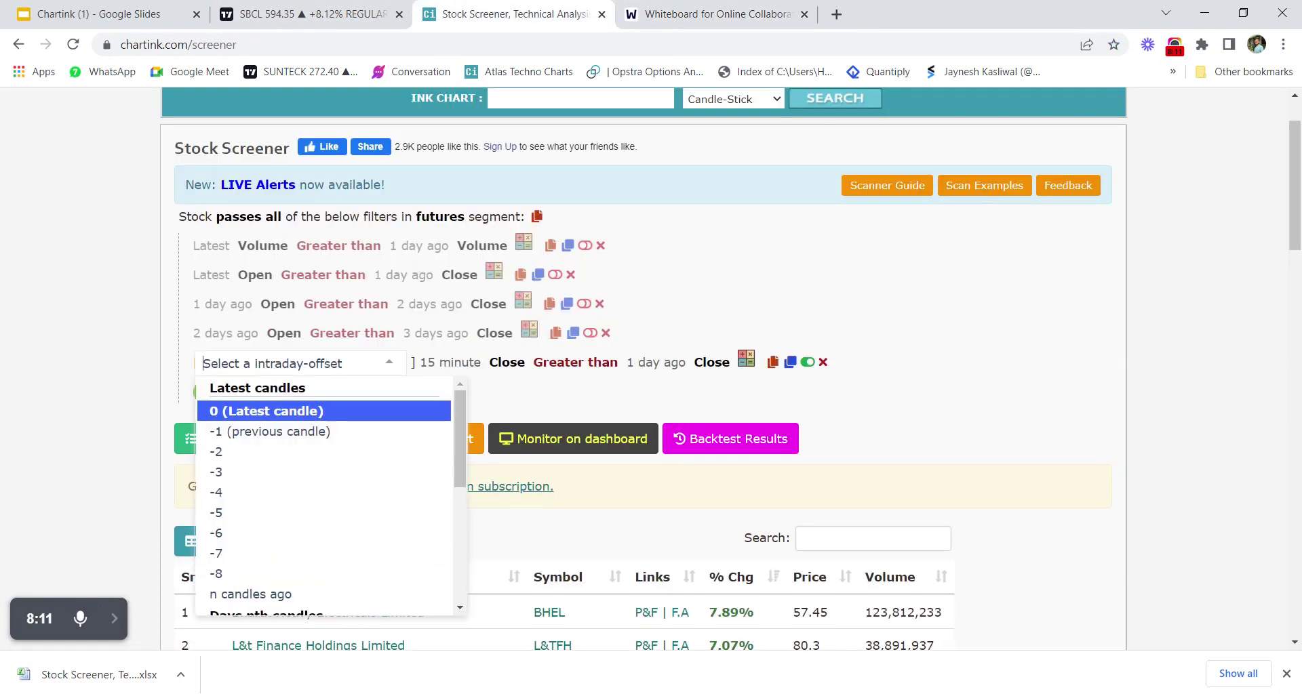
{"action": "scroll", "coordinate": [299, 535], "scroll_direction": "down", "scroll_amount": 2}
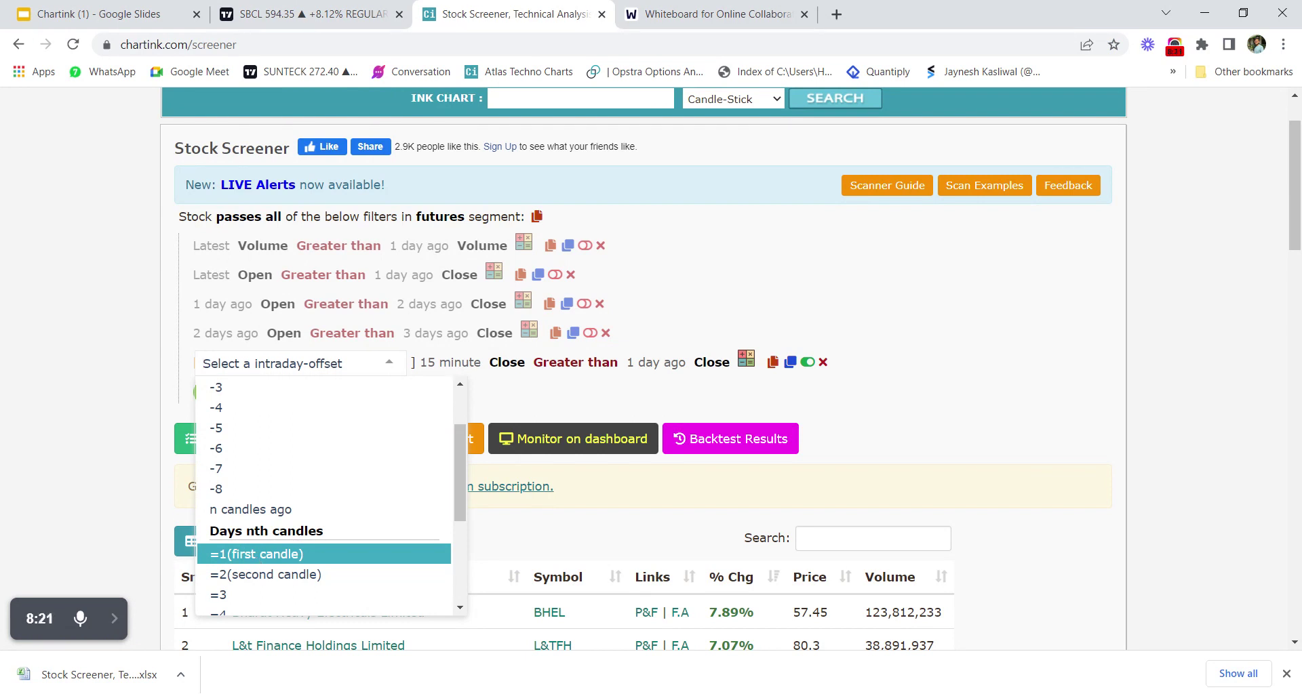
{"action": "left_click", "coordinate": [257, 555]}
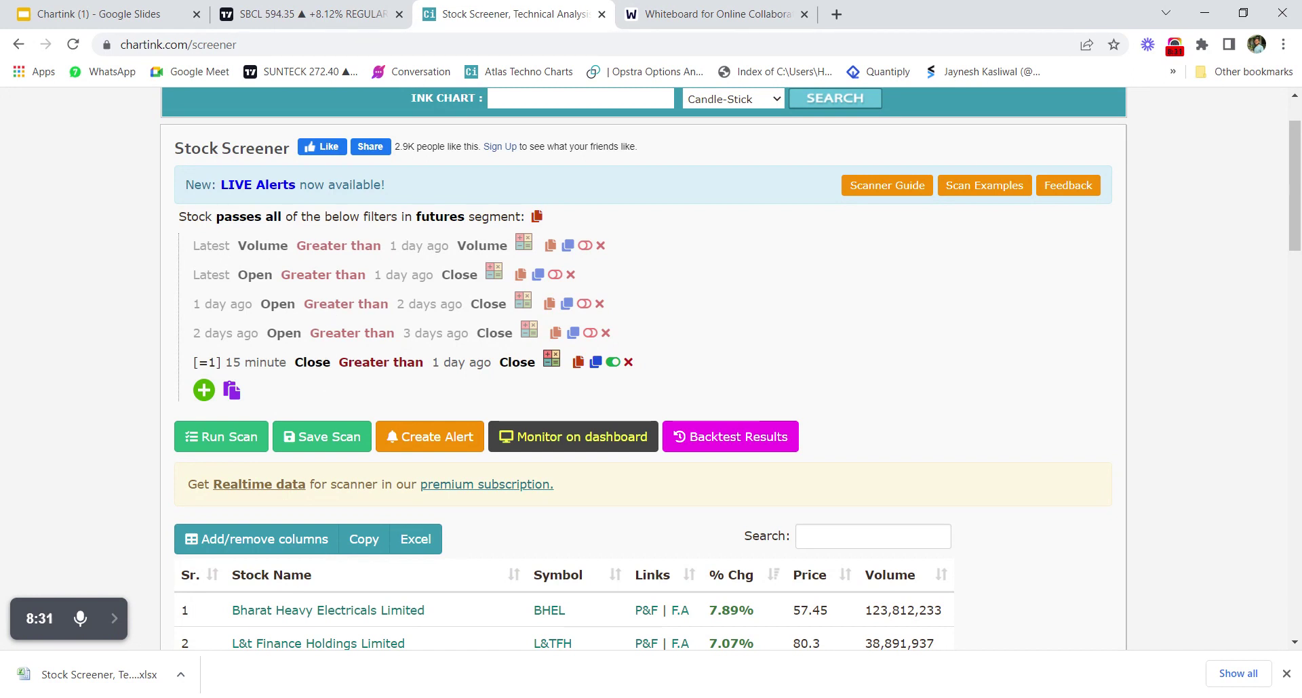
Rerun the scan and scroll the futures results, led by Bharat Heavy Electricals at 7.89%.
{"action": "left_click", "coordinate": [234, 439]}
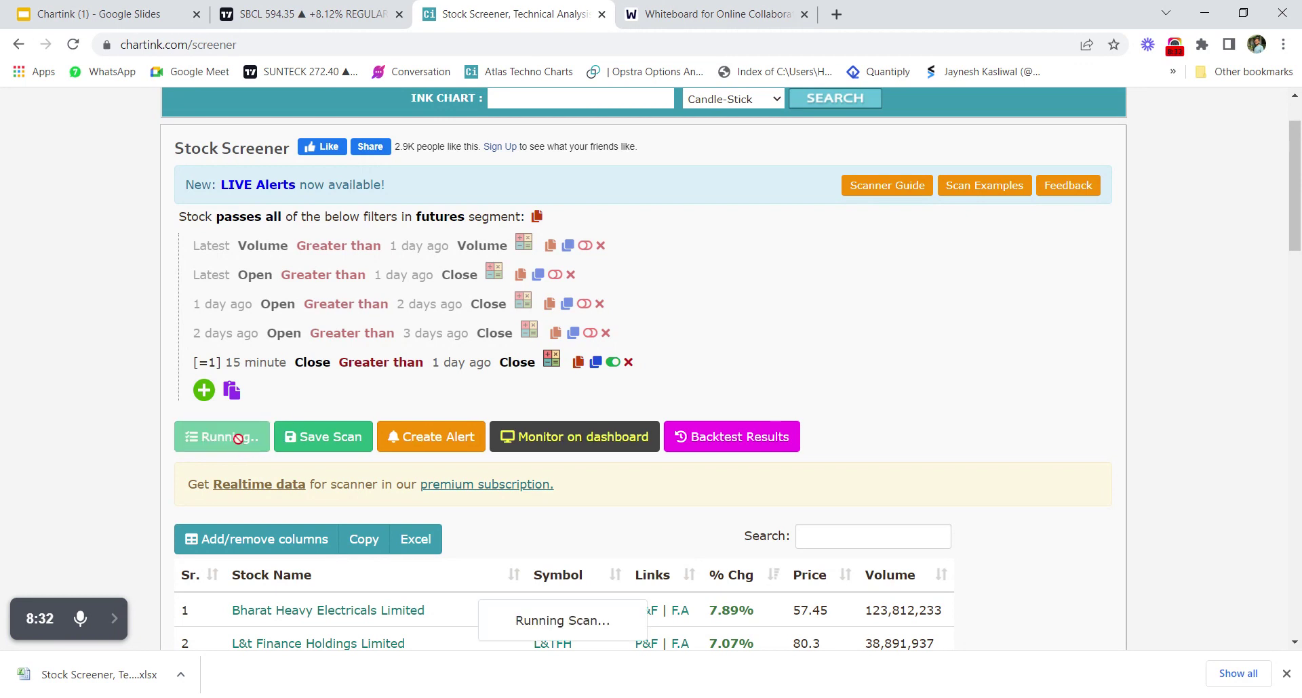
{"action": "scroll", "coordinate": [602, 467], "scroll_direction": "down", "scroll_amount": 3}
{"action": "scroll", "coordinate": [766, 375], "scroll_direction": "down", "scroll_amount": 4}
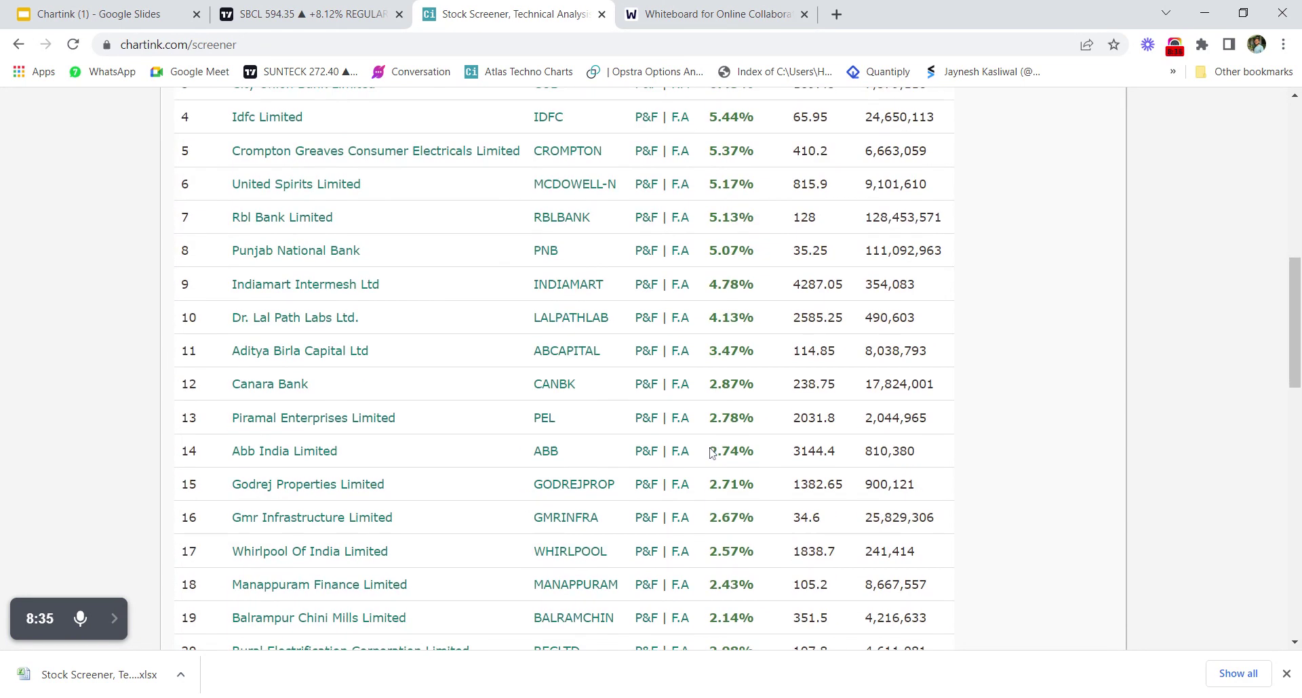
{"action": "scroll", "coordinate": [488, 459], "scroll_direction": "down", "scroll_amount": 4}
{"action": "scroll", "coordinate": [513, 437], "scroll_direction": "up", "scroll_amount": 7}
{"action": "scroll", "coordinate": [513, 437], "scroll_direction": "up", "scroll_amount": 5}
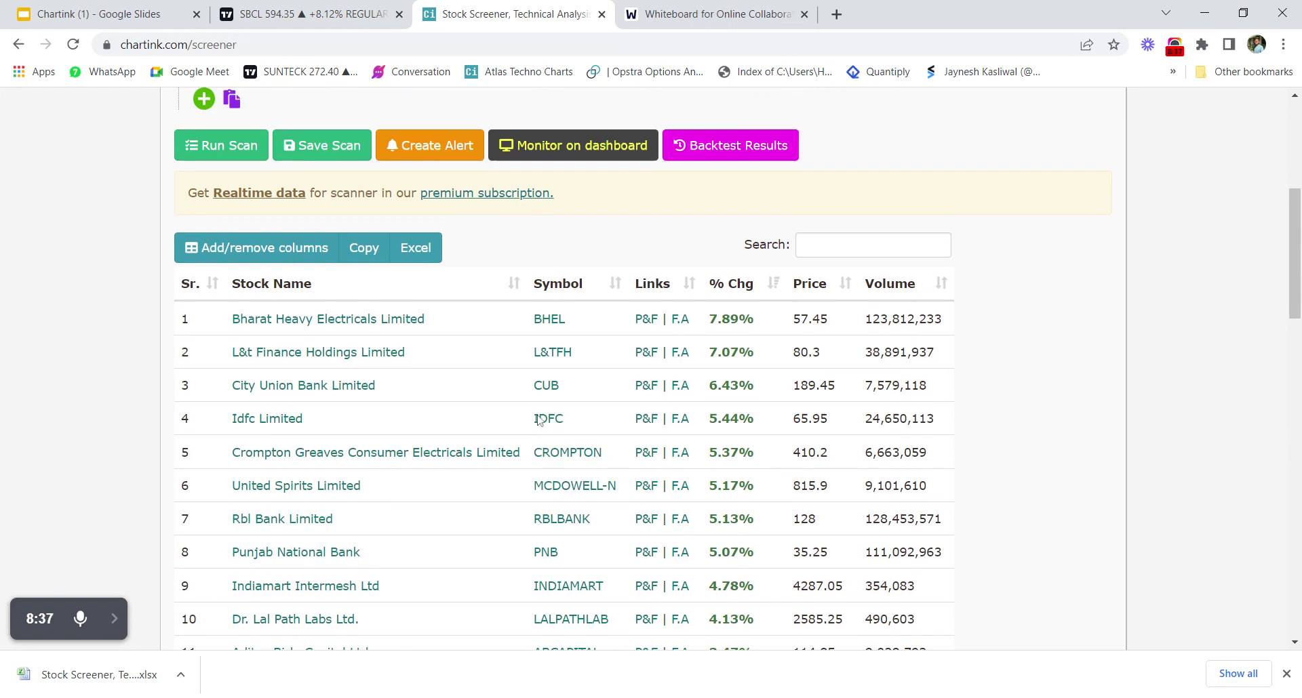
{"action": "scroll", "coordinate": [505, 477], "scroll_direction": "down", "scroll_amount": 4}
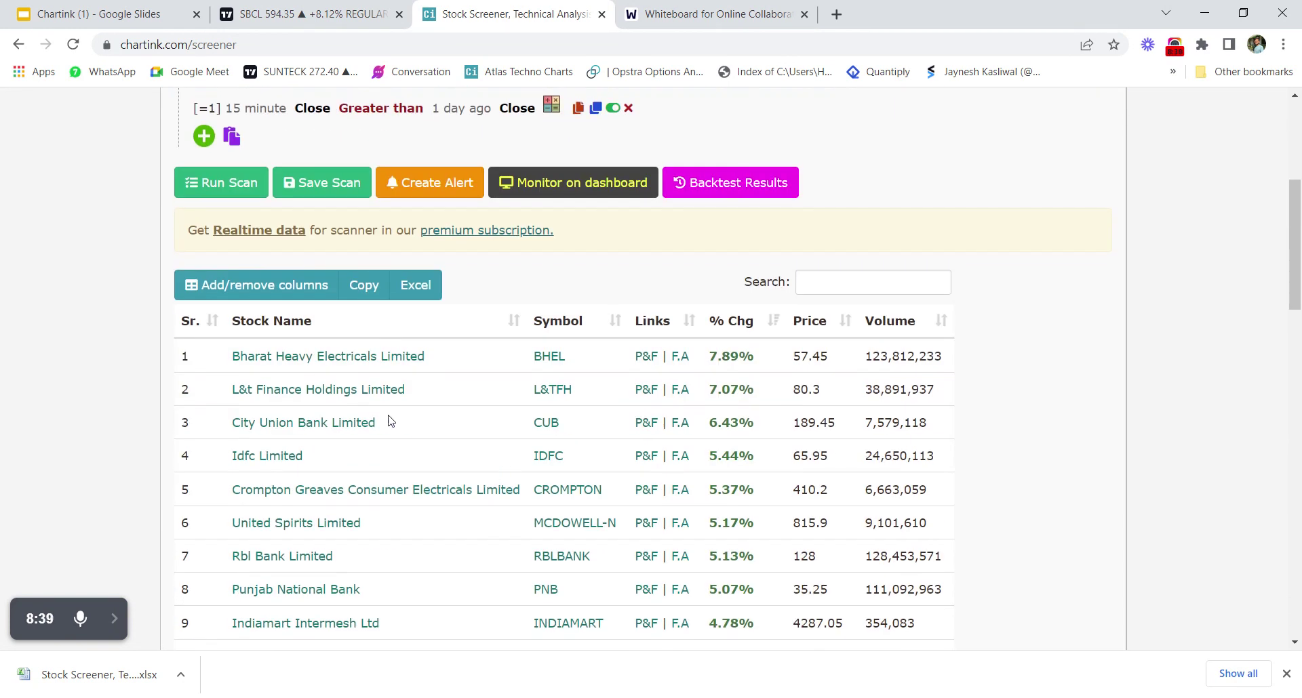
Load the BHEL chart on 15-minute candles in TradingView.
{"action": "left_click", "coordinate": [319, 14]}
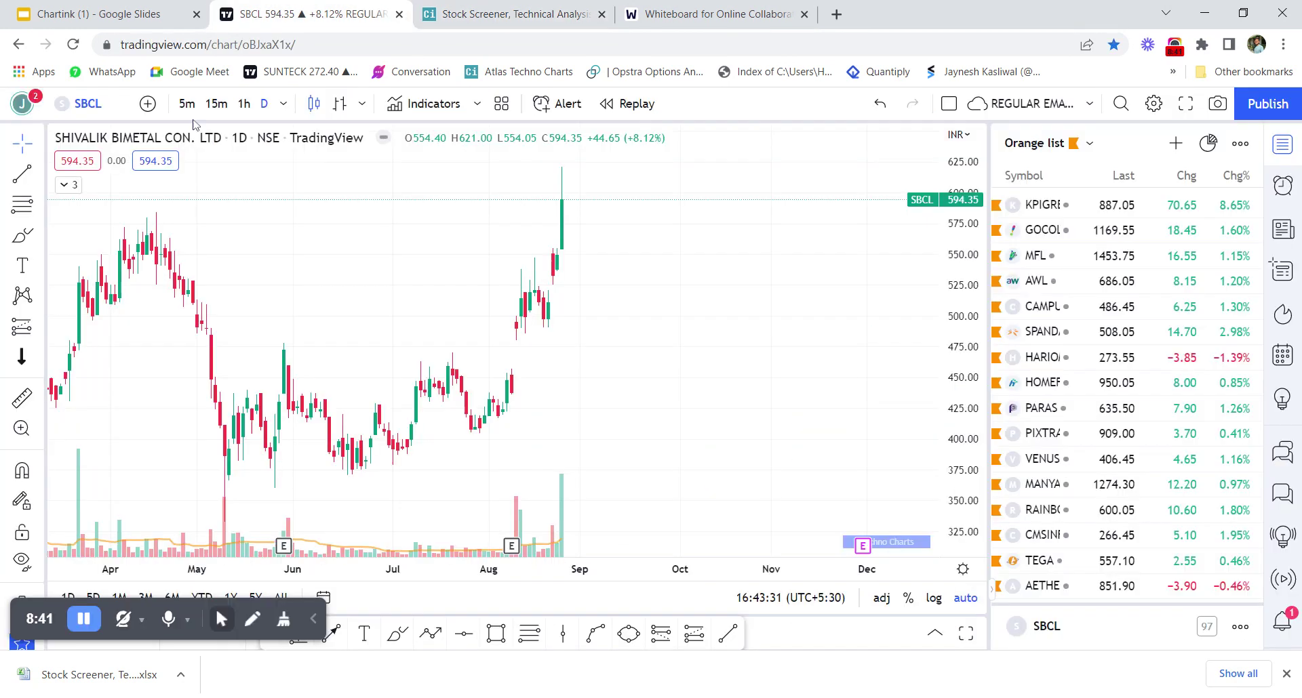
{"action": "left_click", "coordinate": [217, 103]}
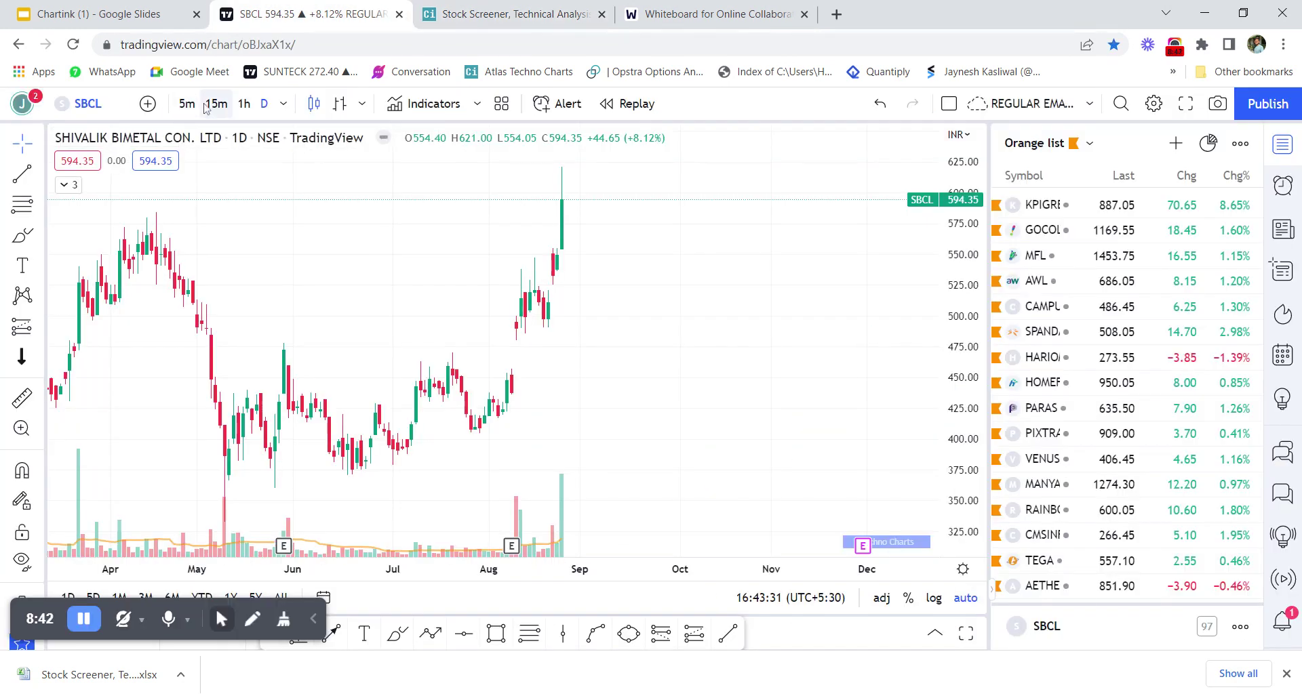
{"action": "left_click", "coordinate": [109, 107]}
{"action": "type", "text": "BHEL"}
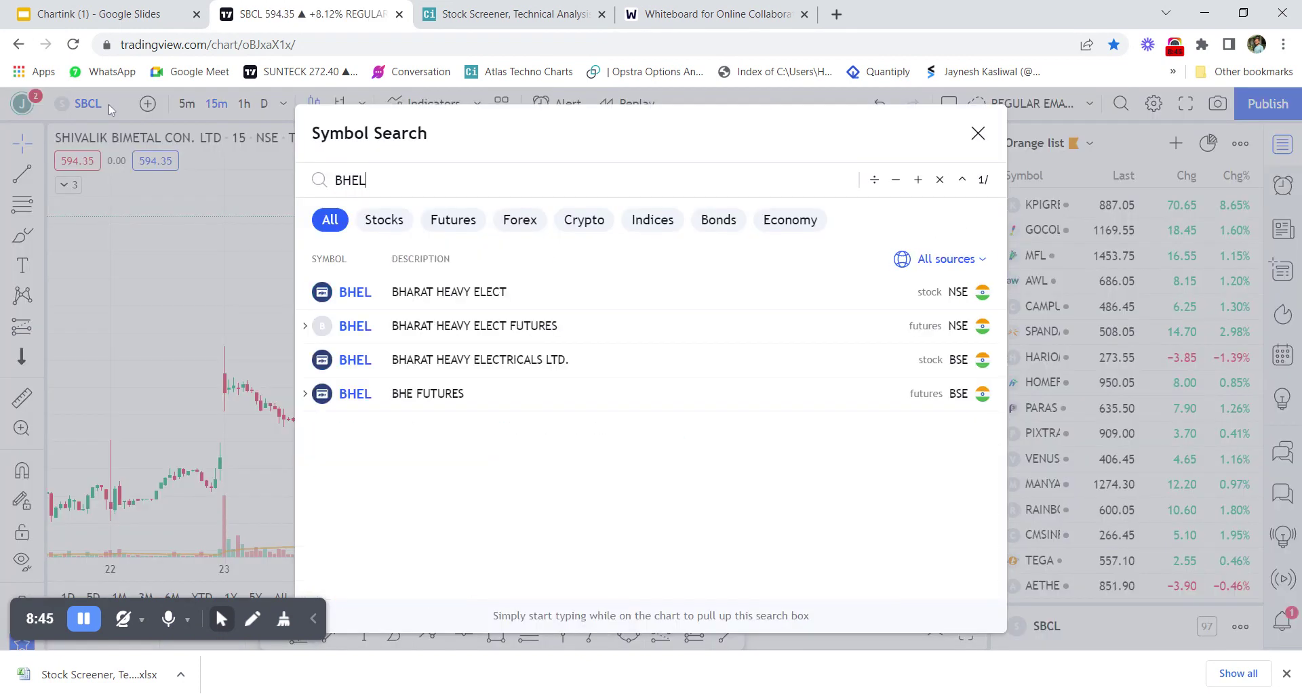
{"action": "left_click", "coordinate": [592, 283]}
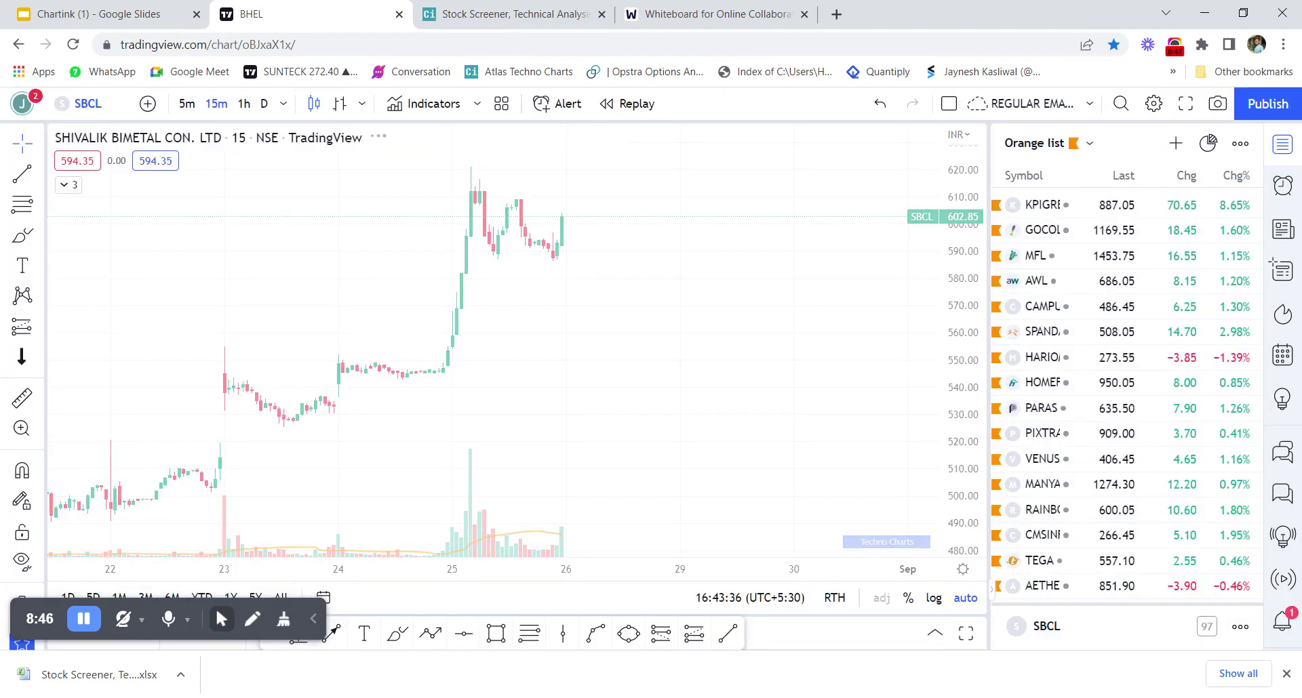
Mark a horizontal line near 53.35 on the BHEL chart and return to Chartink.
{"action": "left_click_drag", "start_coordinate": [420, 464], "coordinate": [678, 464]}
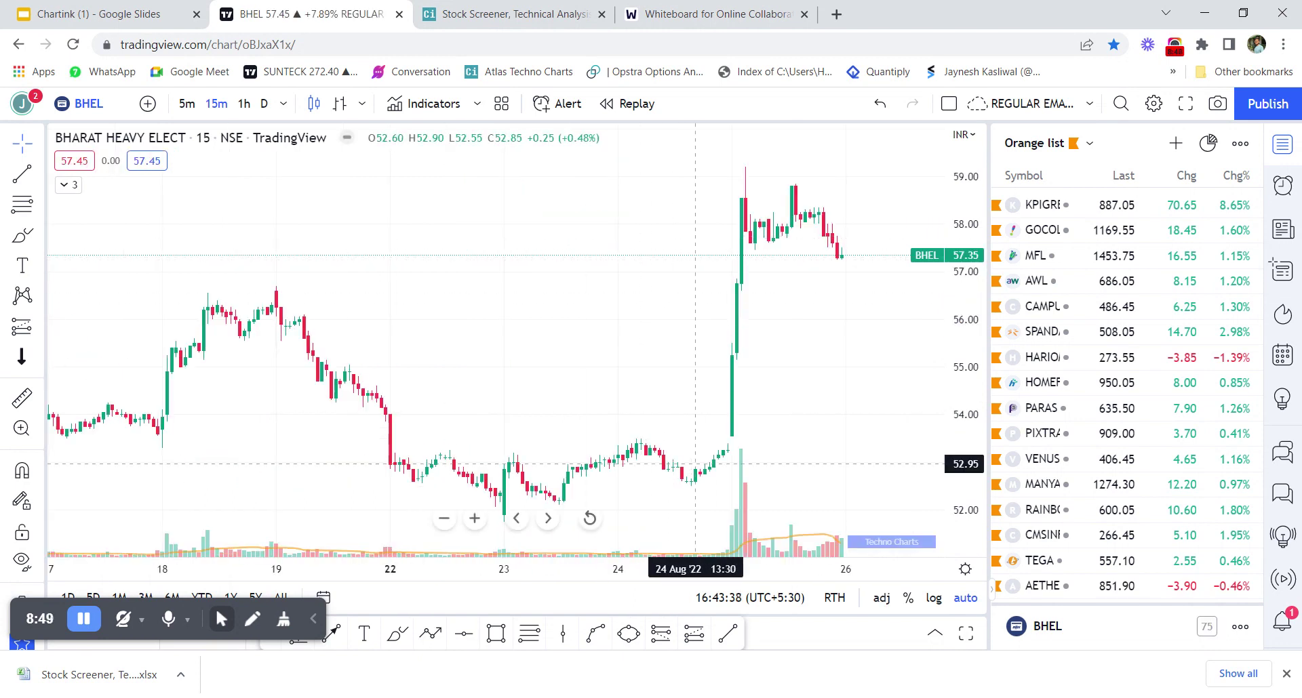
{"action": "scroll", "coordinate": [542, 434], "scroll_direction": "right", "scroll_amount": 3}
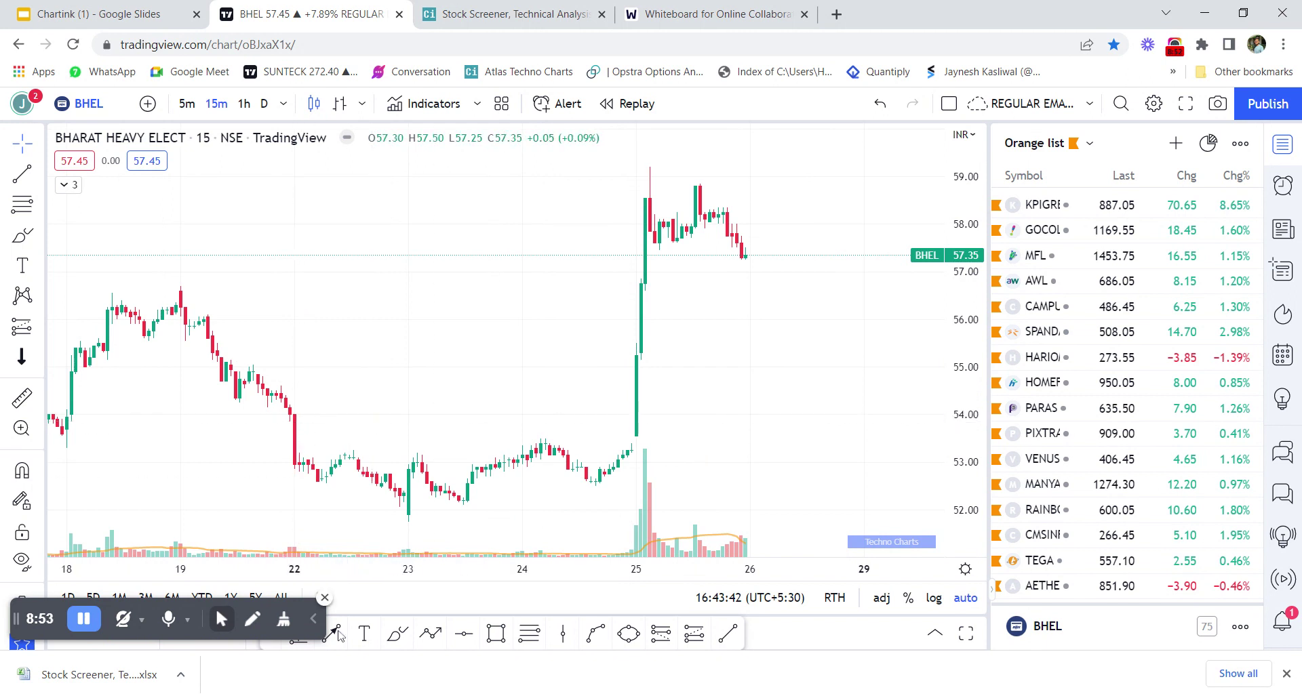
{"action": "left_click", "coordinate": [464, 634]}
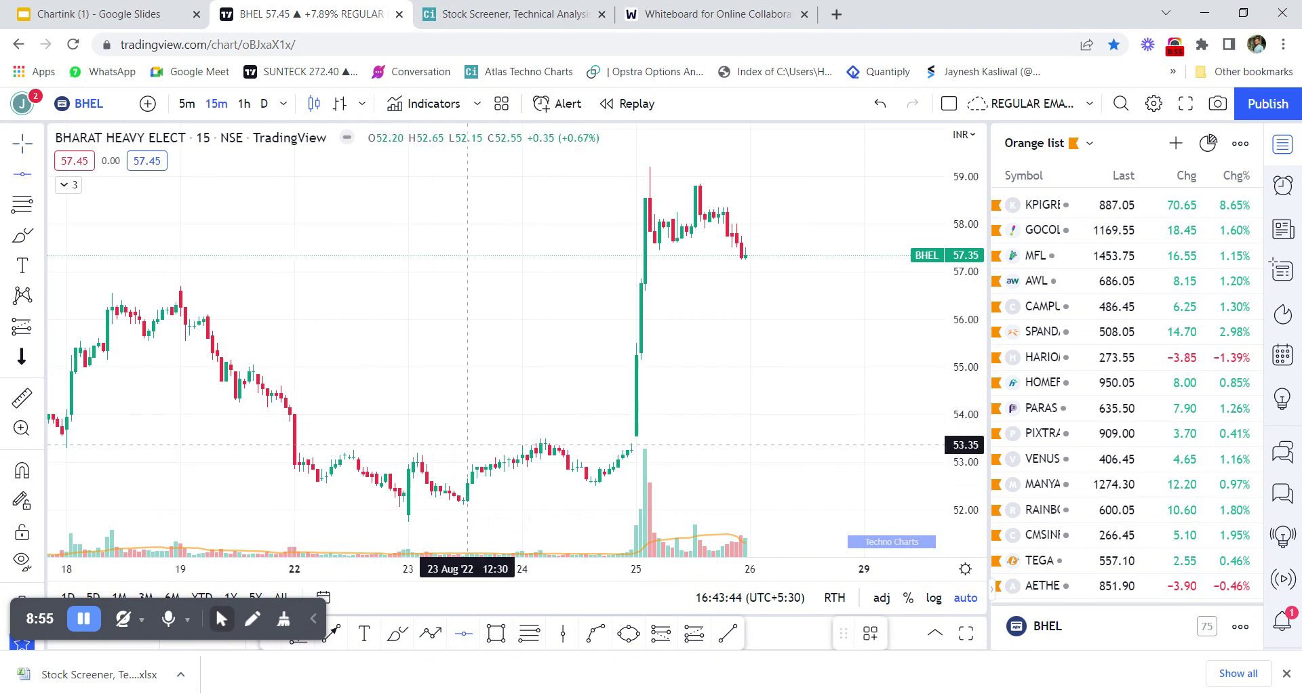
{"action": "left_click", "coordinate": [522, 442]}
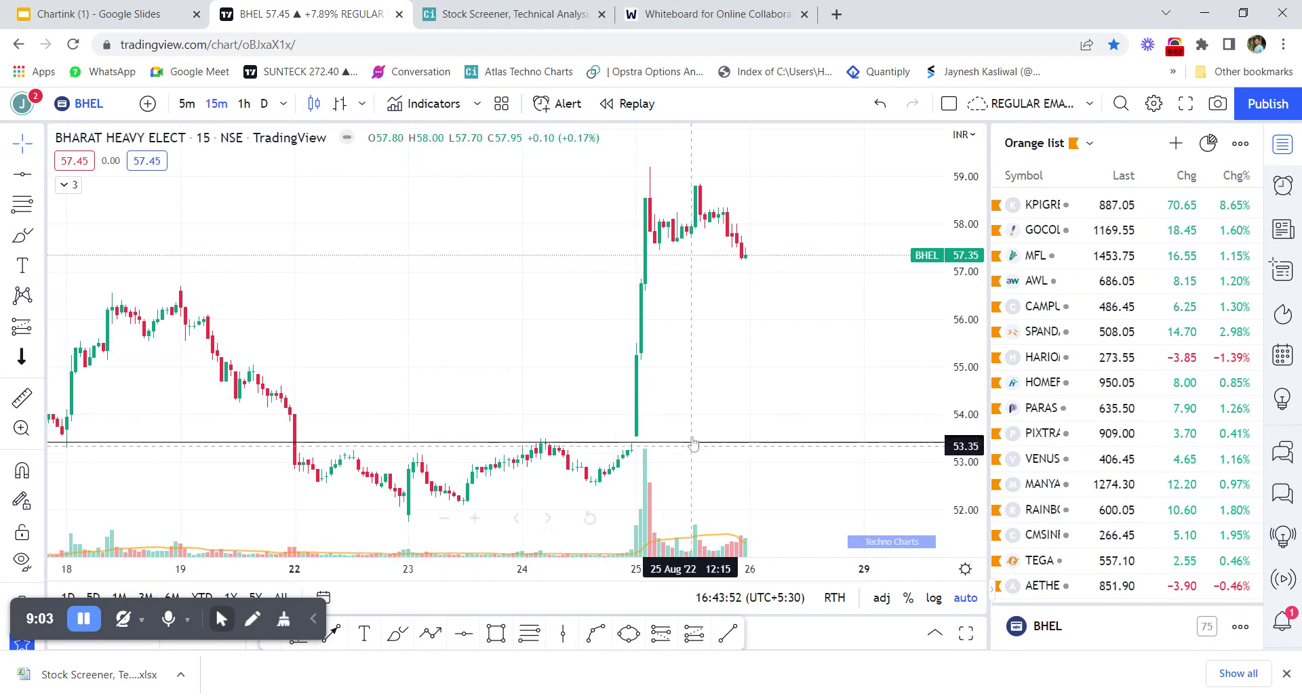
{"action": "left_click", "coordinate": [516, 14]}
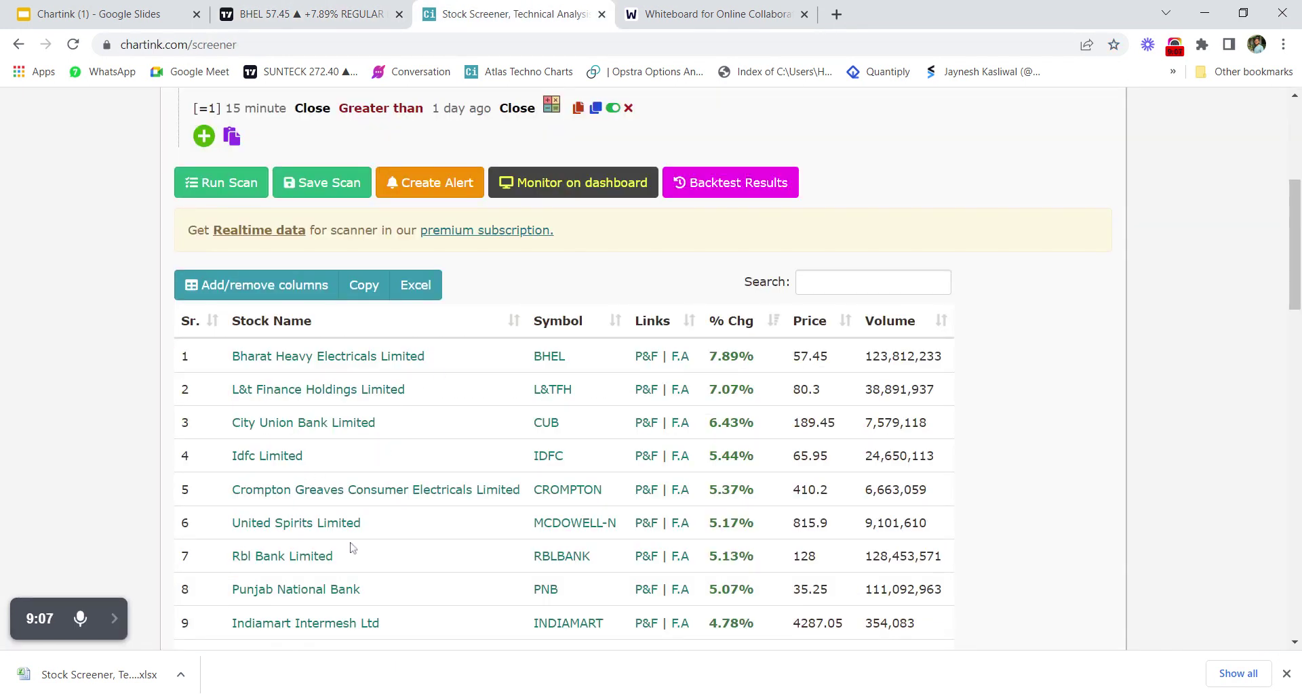
Search BANKBARODA in TradingView and load its NSE 15-minute chart.
{"action": "scroll", "coordinate": [306, 529], "scroll_direction": "down", "scroll_amount": 8}
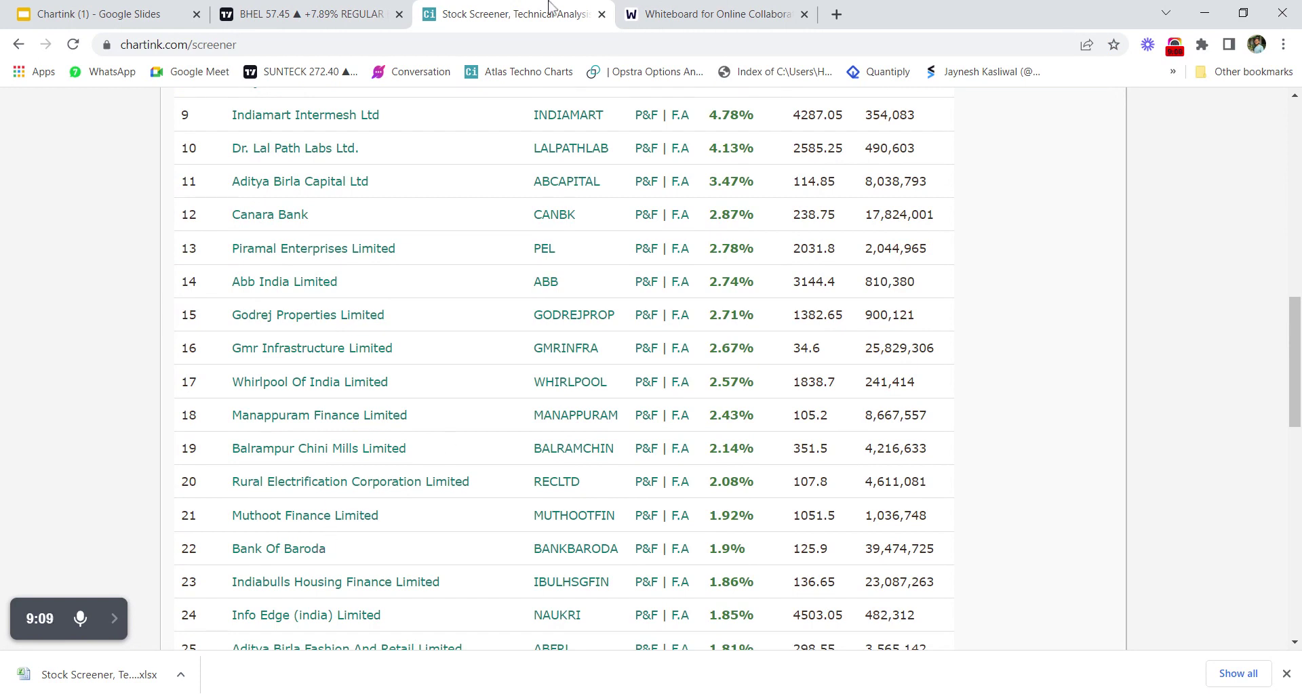
{"action": "left_click", "coordinate": [333, 10]}
{"action": "left_click", "coordinate": [101, 103]}
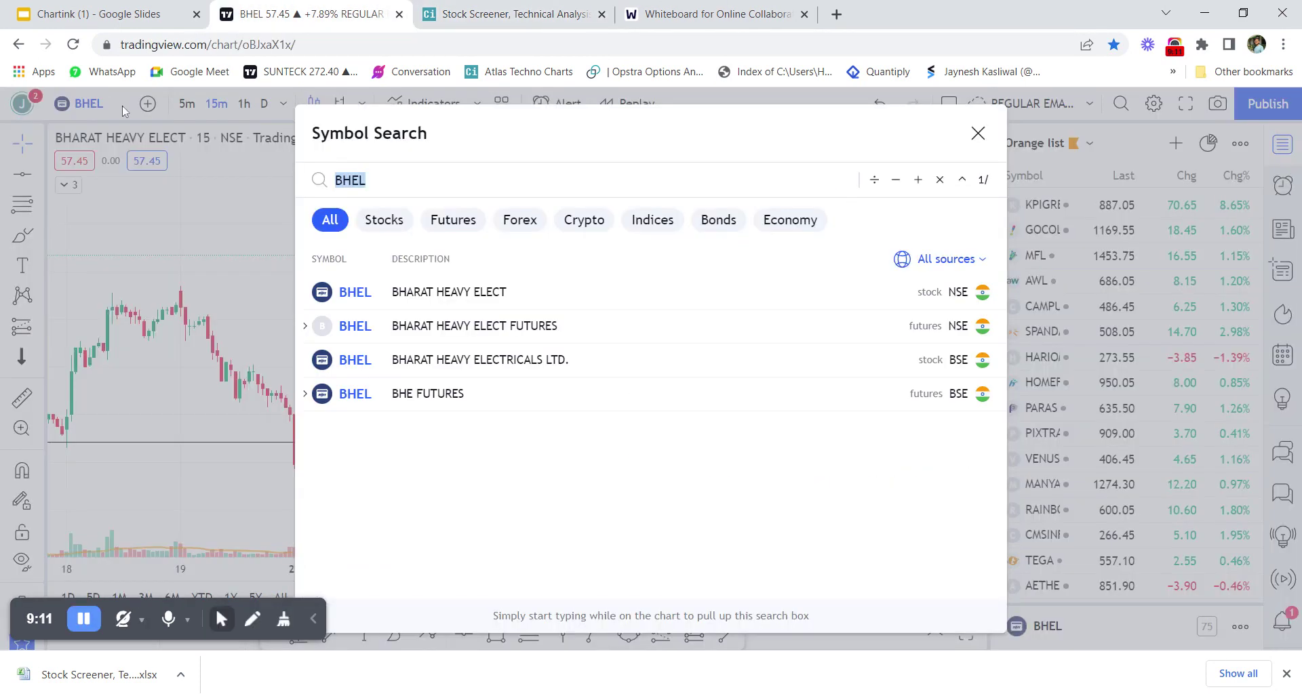
{"action": "type", "text": "BANKOFBARO"}
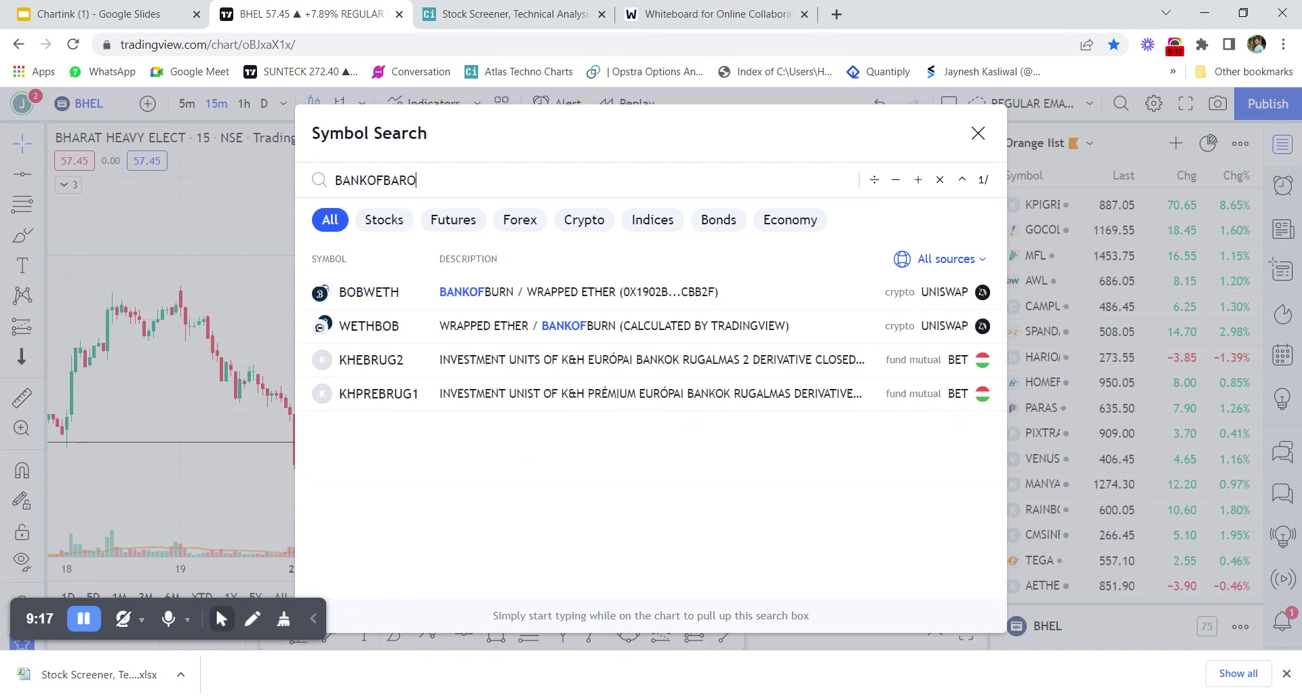
{"action": "key", "text": "BackSpace"}
{"action": "key", "text": "BackSpace"}
{"action": "key", "text": "BackSpace"}
{"action": "key", "text": "BackSpace"}
{"action": "key", "text": "BackSpace"}
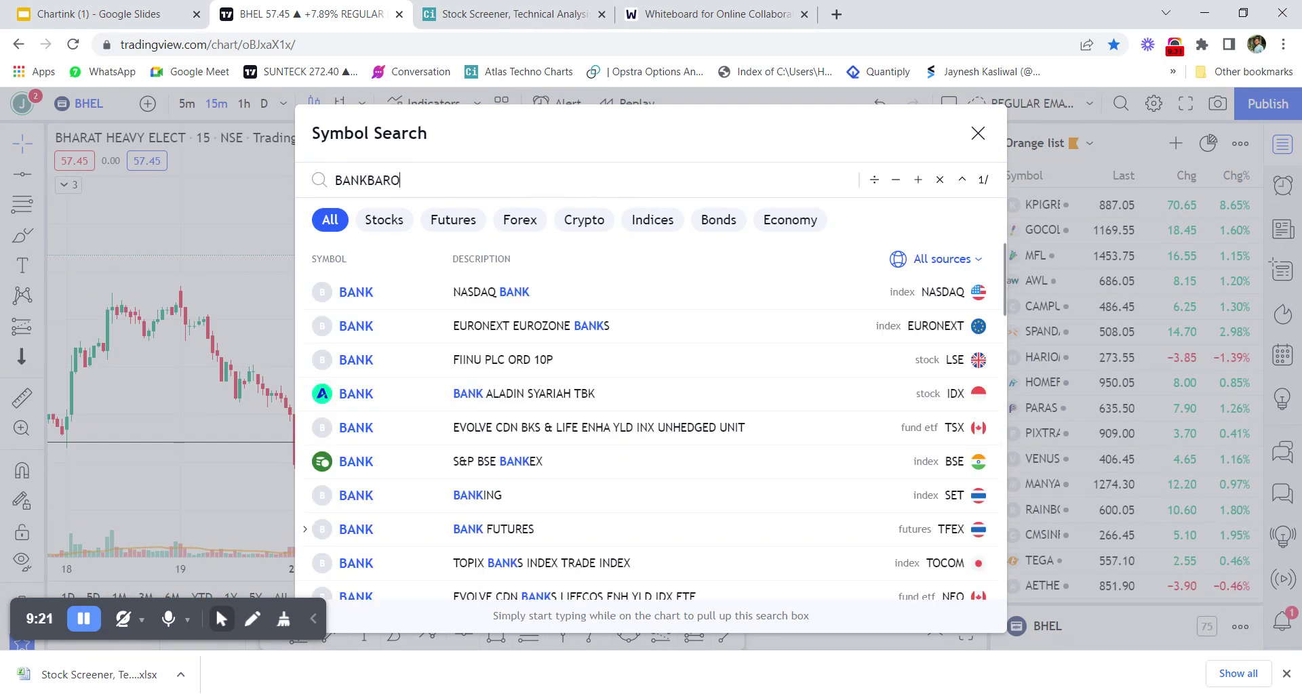
{"action": "left_click", "coordinate": [686, 285]}
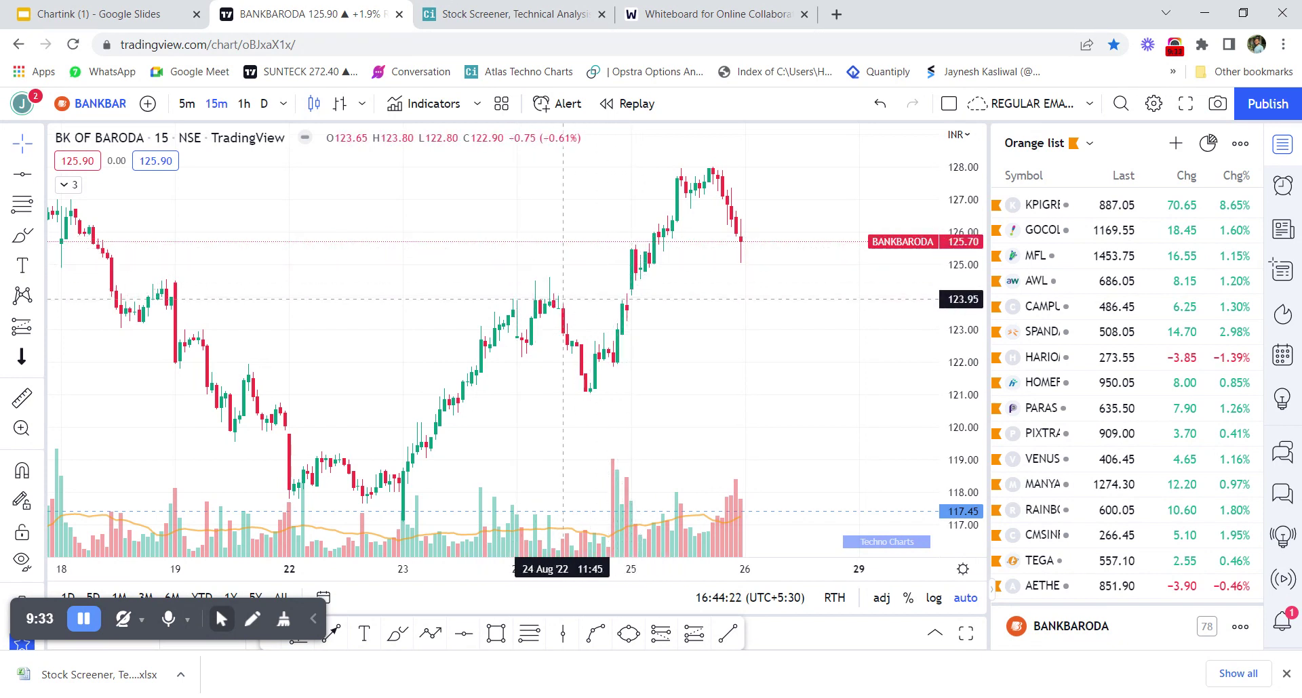
{"action": "left_click", "coordinate": [682, 10]}
Change the last filter to compare the 15-minute Close against the 1 day ago High.
{"action": "left_click", "coordinate": [532, 10]}
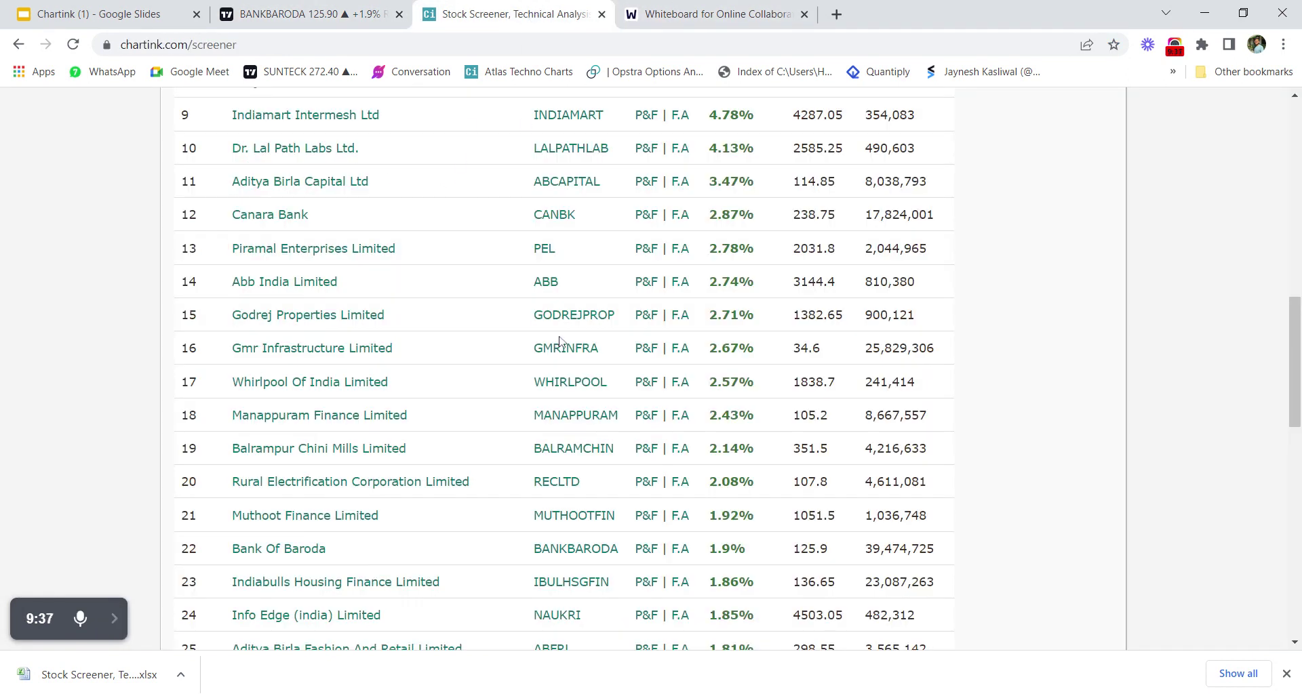
{"action": "scroll", "coordinate": [559, 341], "scroll_direction": "up", "scroll_amount": 12}
{"action": "left_click", "coordinate": [521, 446]}
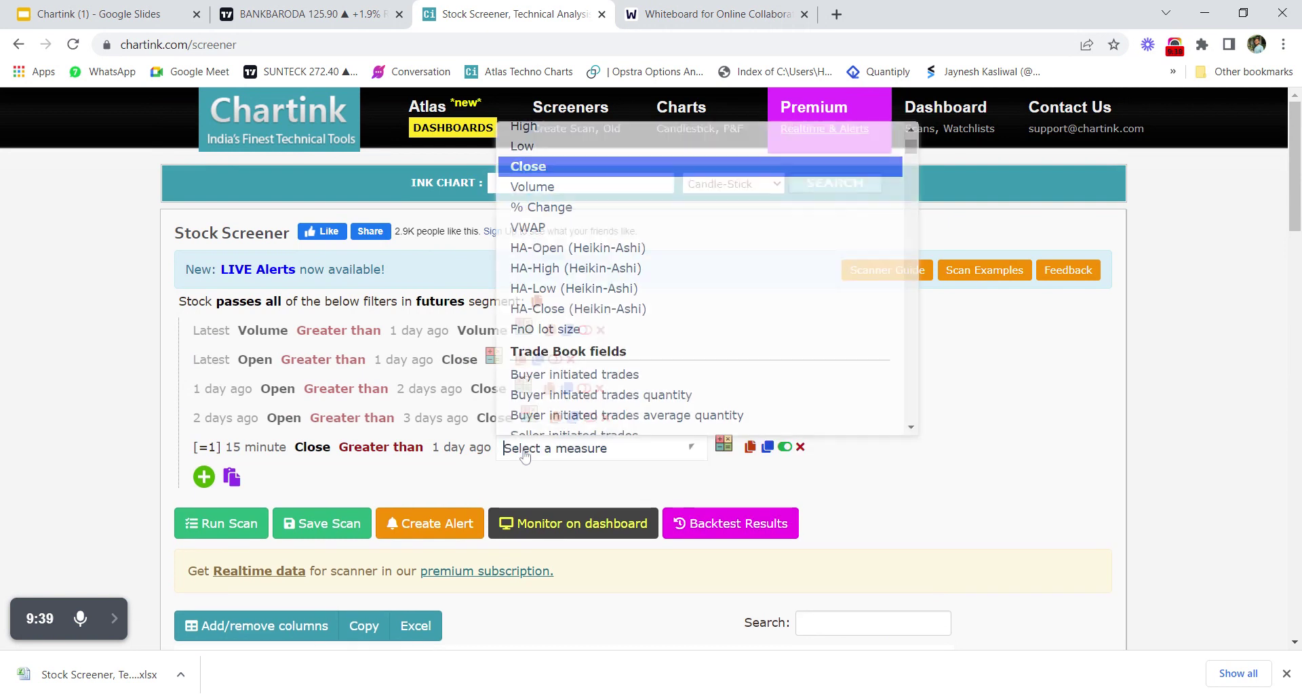
{"action": "scroll", "coordinate": [552, 221], "scroll_direction": "up", "scroll_amount": 1}
{"action": "scroll", "coordinate": [553, 220], "scroll_direction": "up", "scroll_amount": 1}
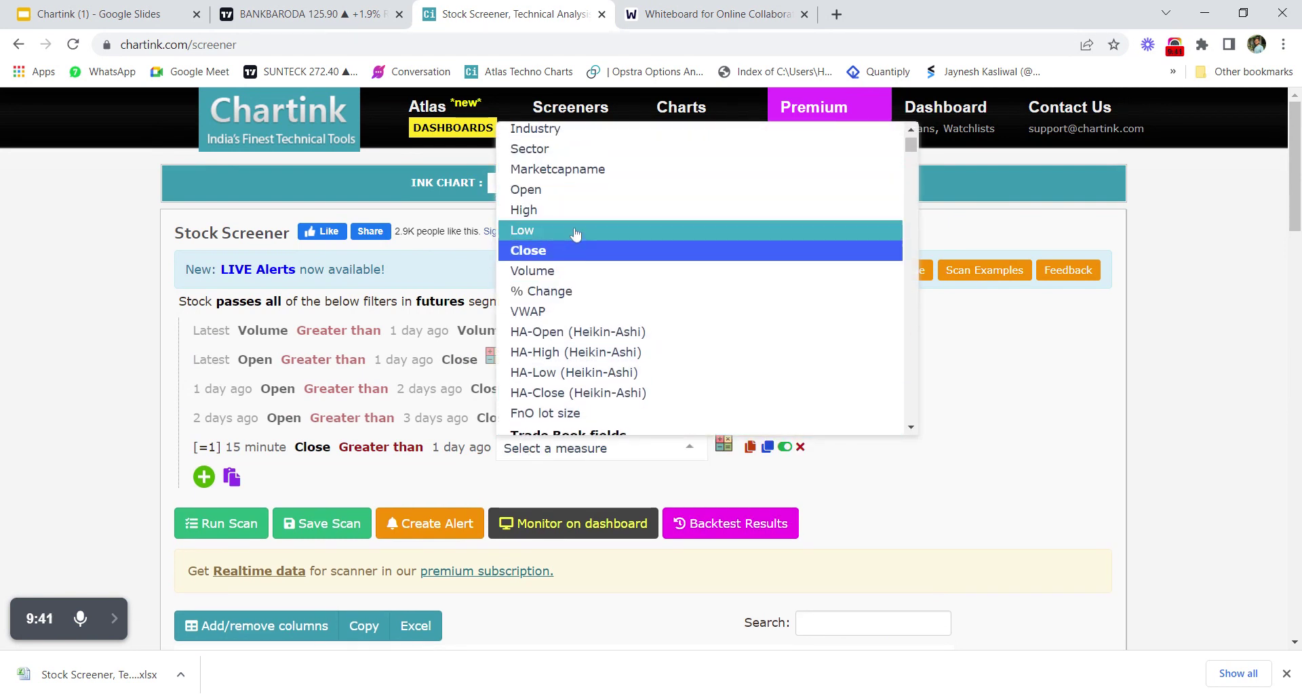
{"action": "left_click", "coordinate": [573, 212]}
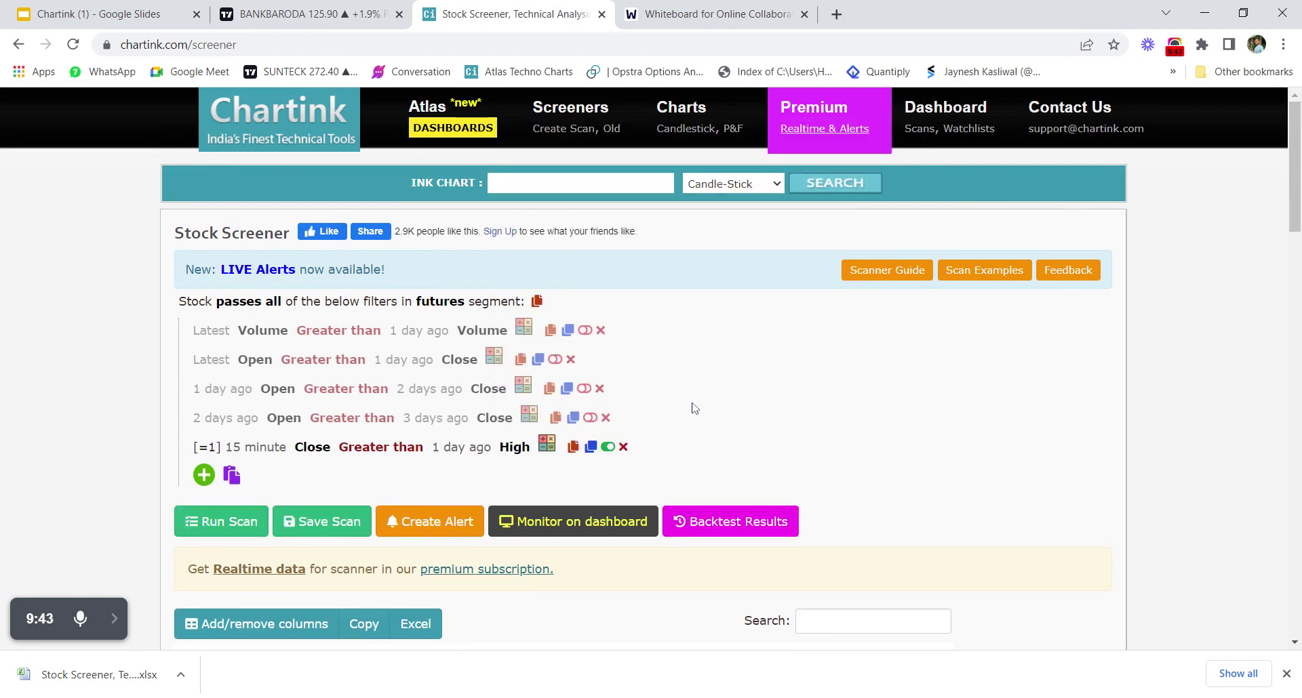
{"action": "scroll", "coordinate": [691, 407], "scroll_direction": "down", "scroll_amount": 19}
{"action": "scroll", "coordinate": [432, 360], "scroll_direction": "up", "scroll_amount": 18}
Duplicate that filter as [=2] 15 minute Close greater than [=1] 15 minute High.
{"action": "left_click", "coordinate": [203, 475]}
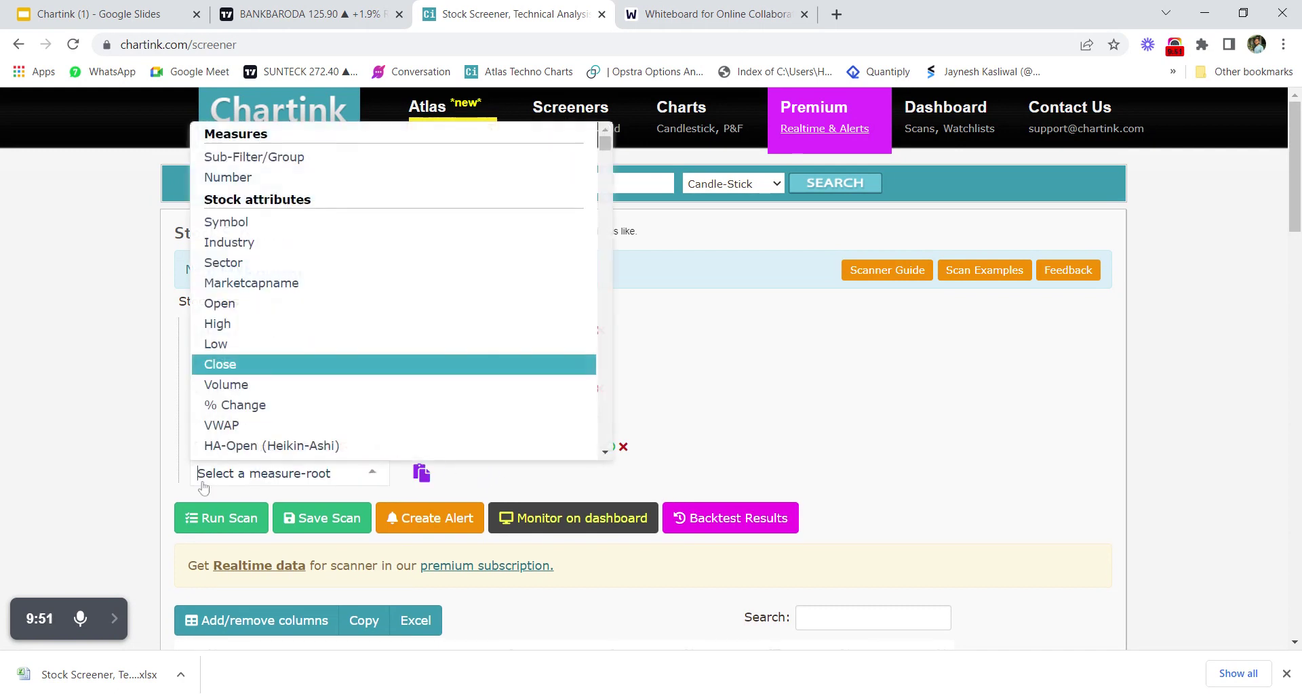
{"action": "left_click", "coordinate": [632, 490]}
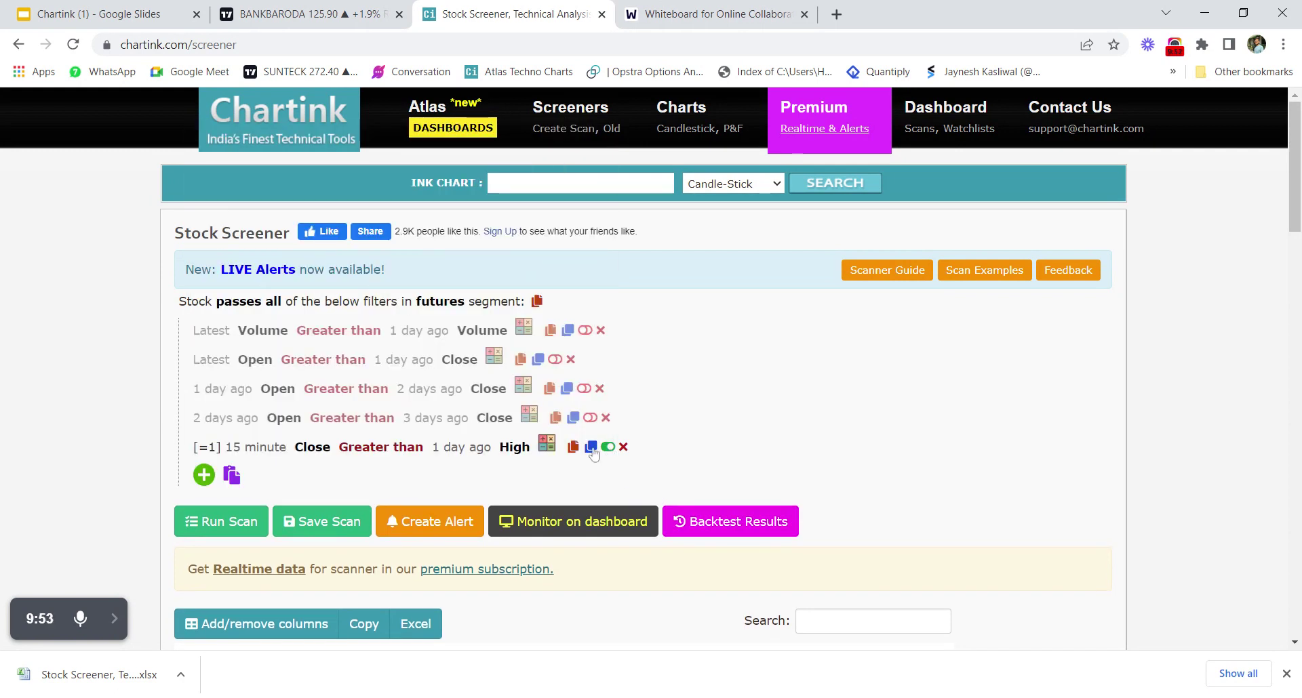
{"action": "left_click", "coordinate": [590, 448]}
{"action": "left_click", "coordinate": [274, 479]}
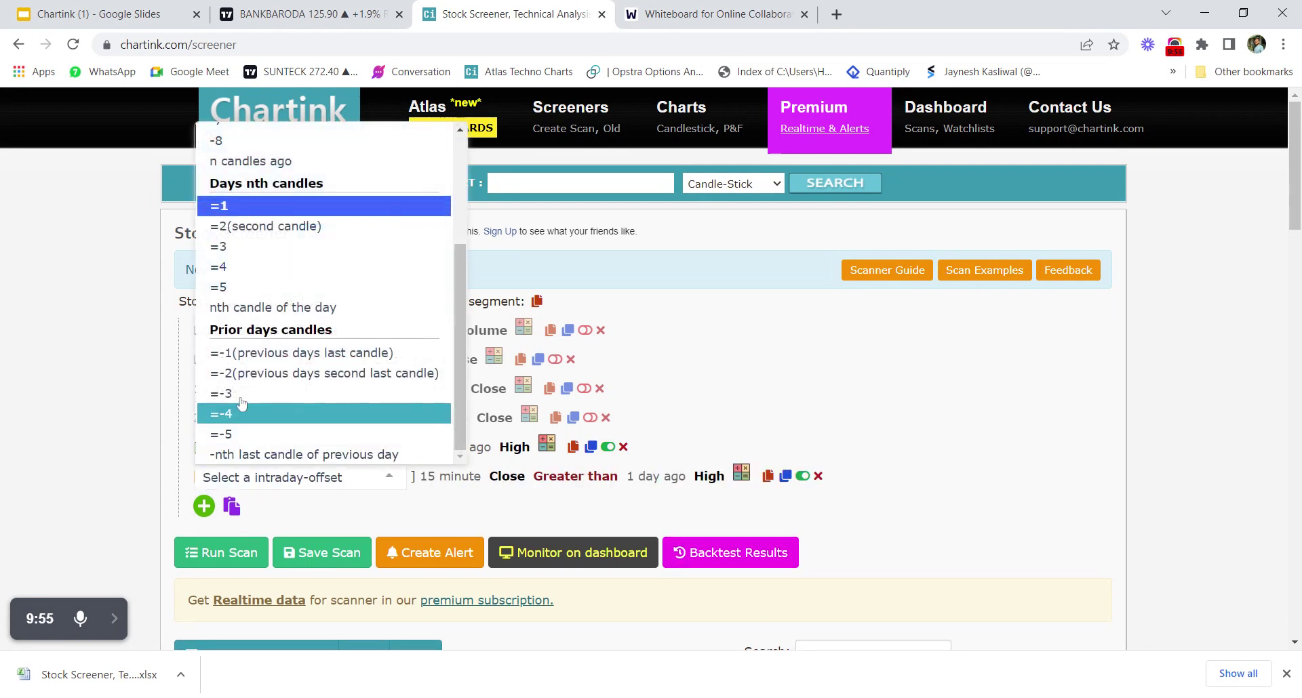
{"action": "left_click", "coordinate": [258, 226]}
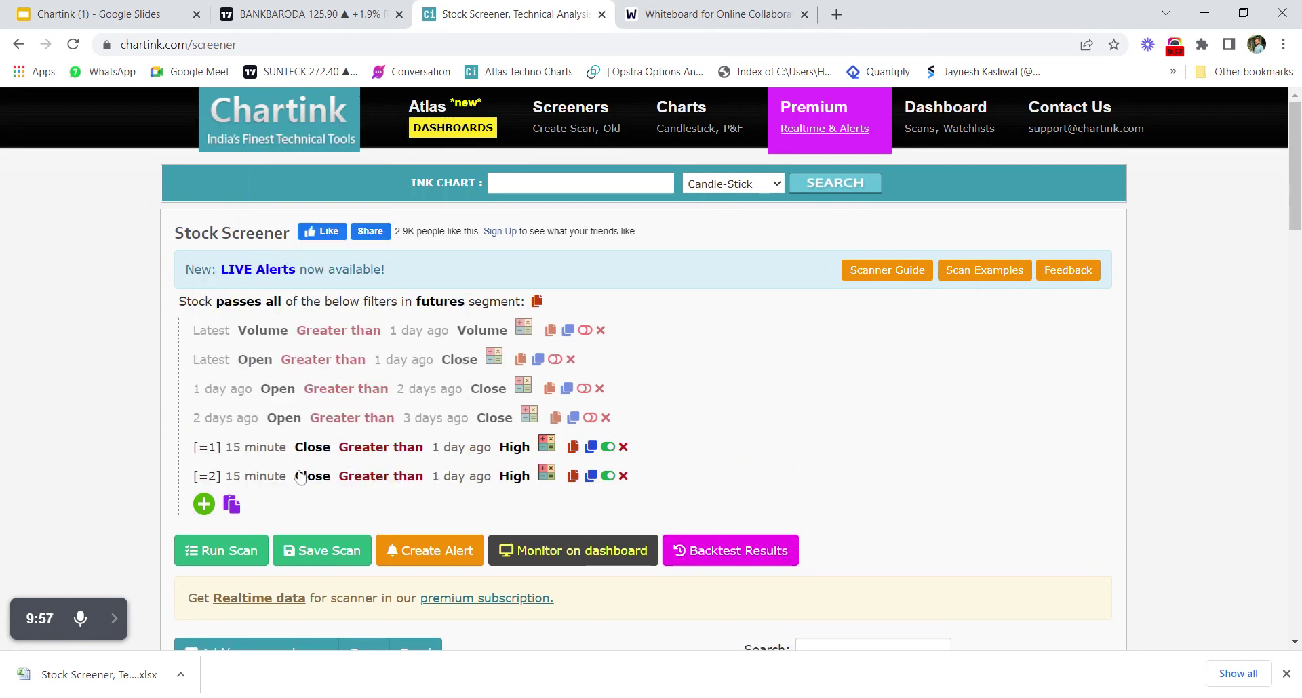
{"action": "left_click", "coordinate": [446, 481]}
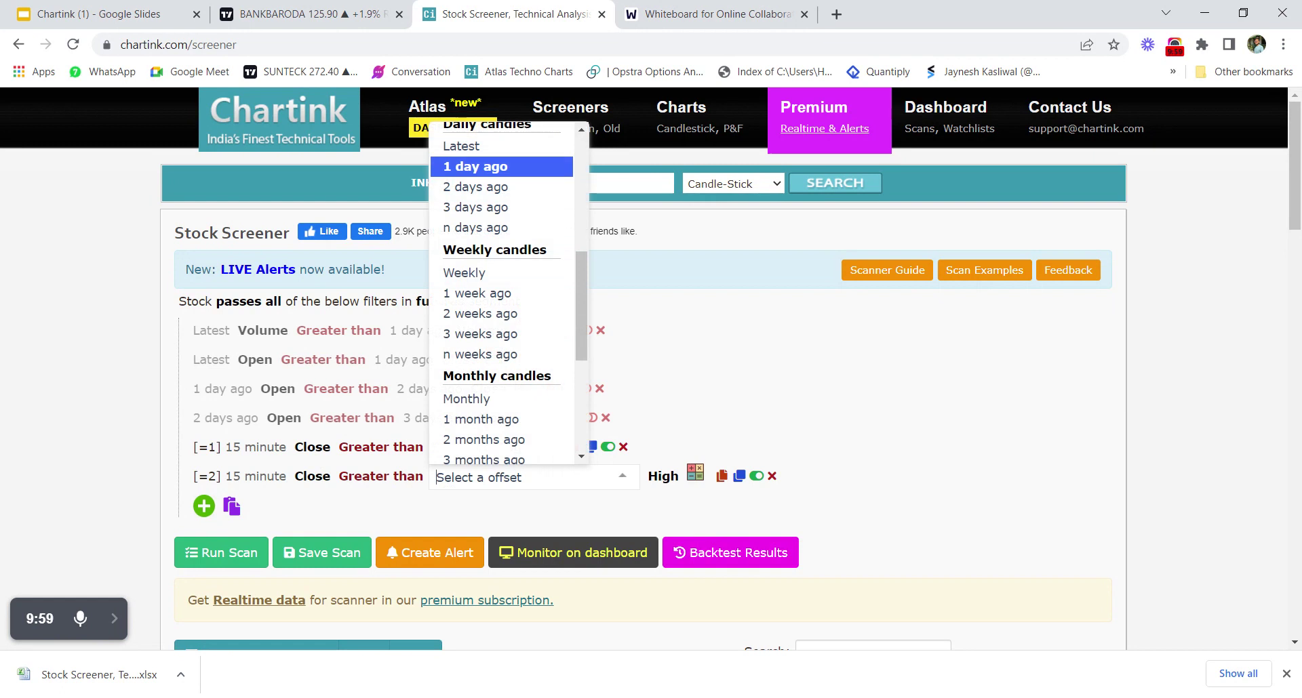
{"action": "scroll", "coordinate": [495, 162], "scroll_direction": "up", "scroll_amount": 5}
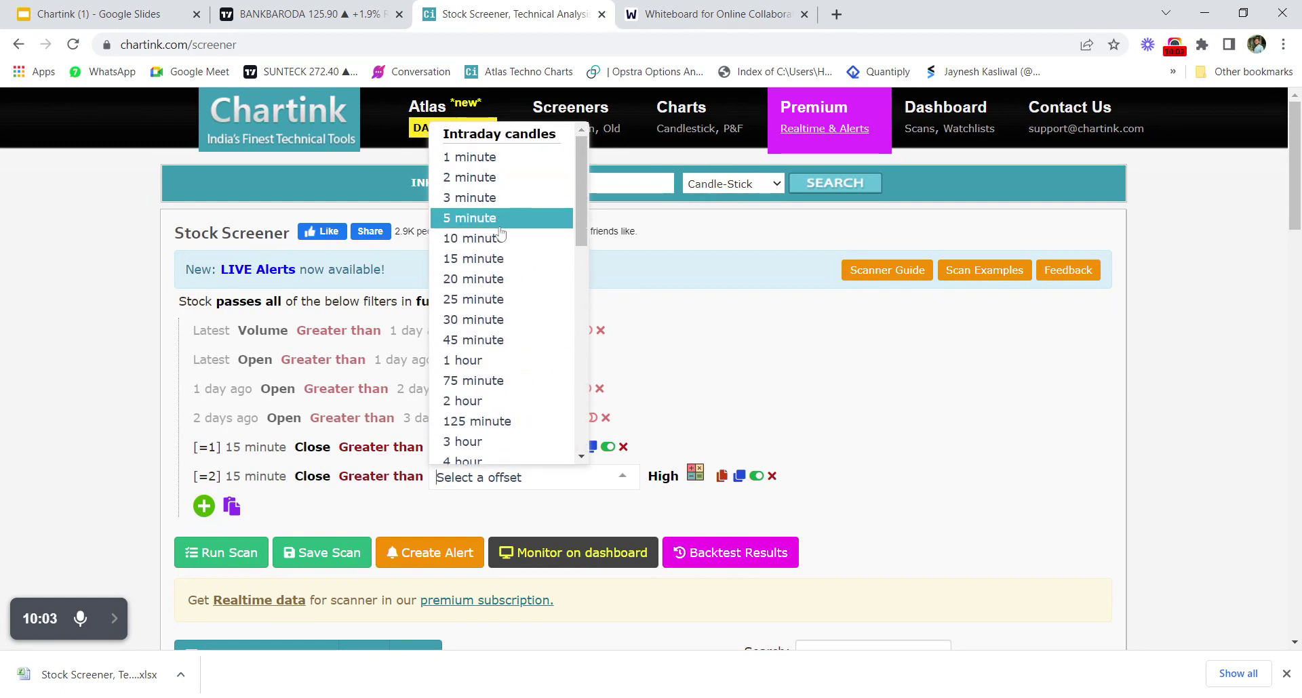
{"action": "left_click", "coordinate": [490, 258]}
{"action": "left_click", "coordinate": [441, 481]}
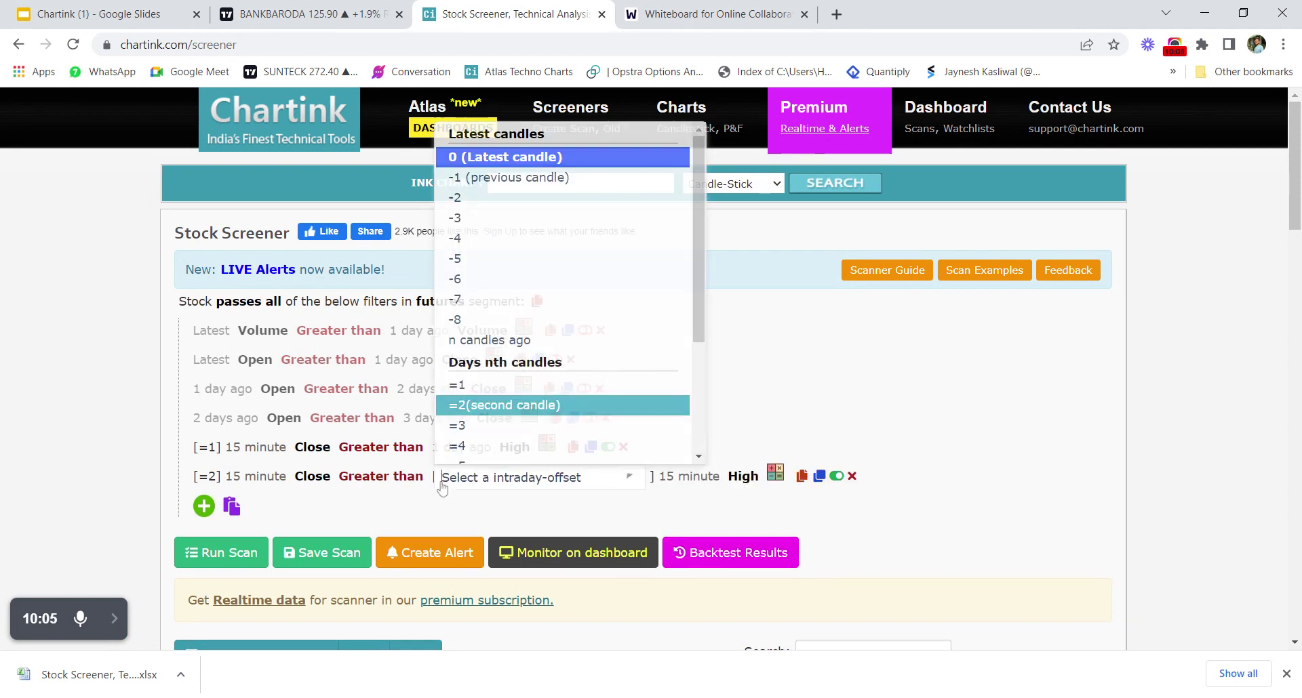
{"action": "left_click", "coordinate": [479, 384]}
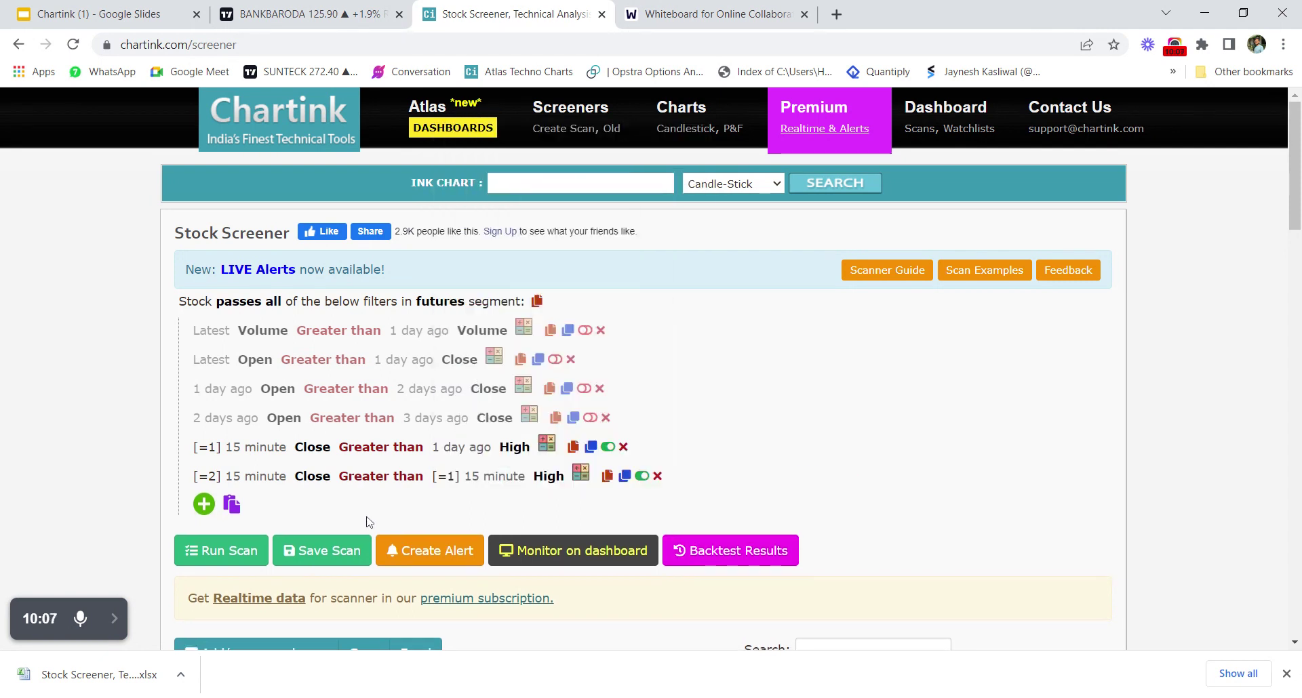
Sketch two green candle outlines and an arrow pointing at the first on the whiteboard.
{"action": "left_click", "coordinate": [680, 7]}
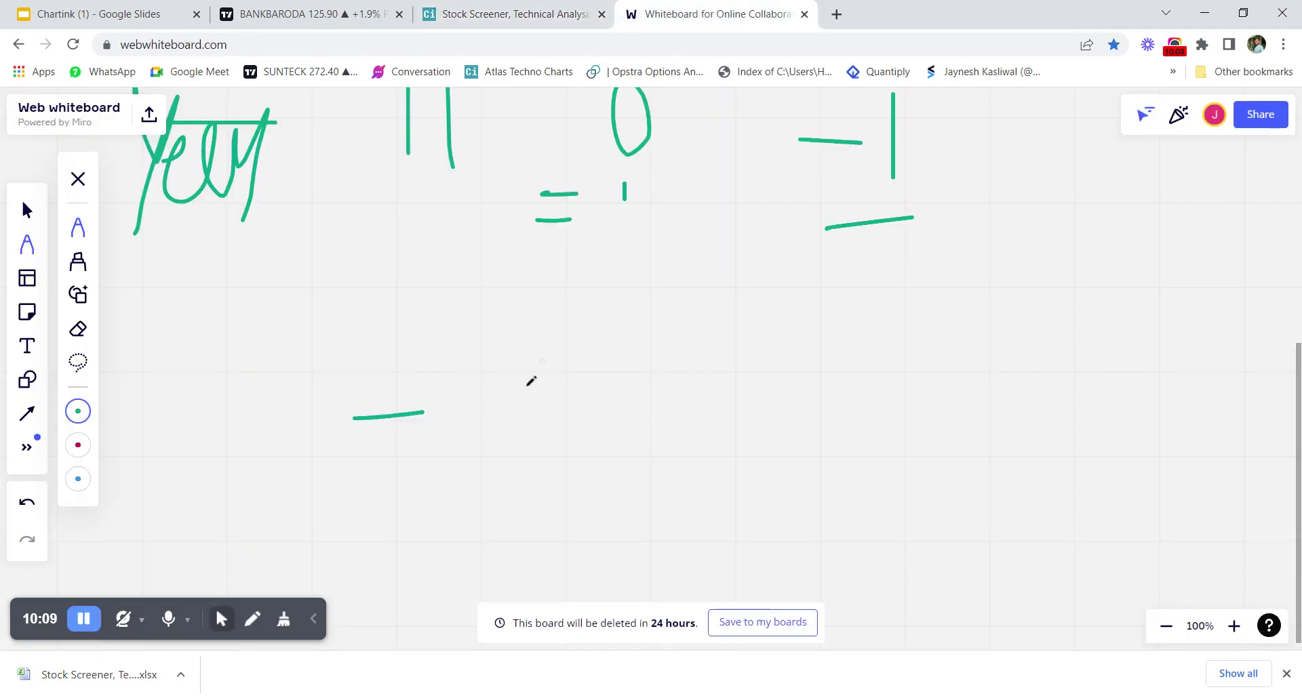
{"action": "mouse_move", "coordinate": [458, 346]}
{"action": "left_mouse_down"}
{"action": "mouse_move", "coordinate": [460, 475]}
{"action": "mouse_move", "coordinate": [484, 387]}
{"action": "left_mouse_up"}
{"action": "left_click_drag", "start_coordinate": [483, 487], "coordinate": [481, 505]}
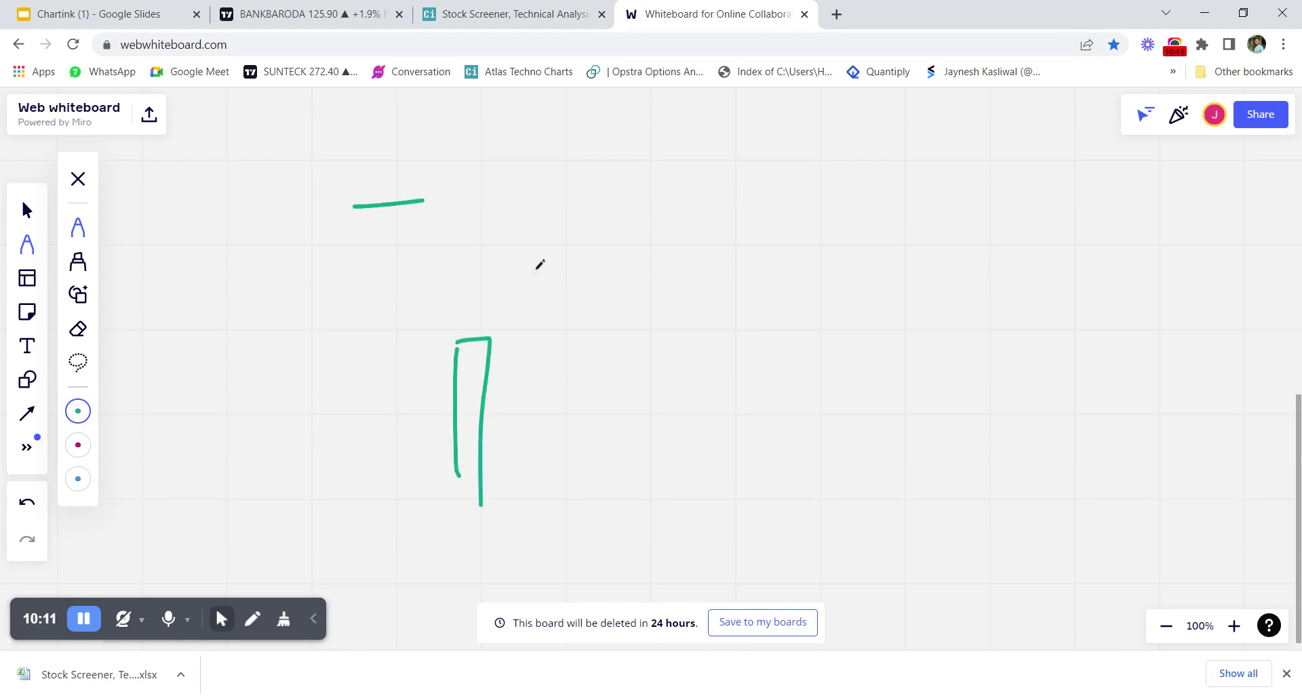
{"action": "mouse_move", "coordinate": [531, 267]}
{"action": "left_mouse_down"}
{"action": "mouse_move", "coordinate": [512, 417]}
{"action": "mouse_move", "coordinate": [549, 244]}
{"action": "mouse_move", "coordinate": [566, 451]}
{"action": "left_mouse_up"}
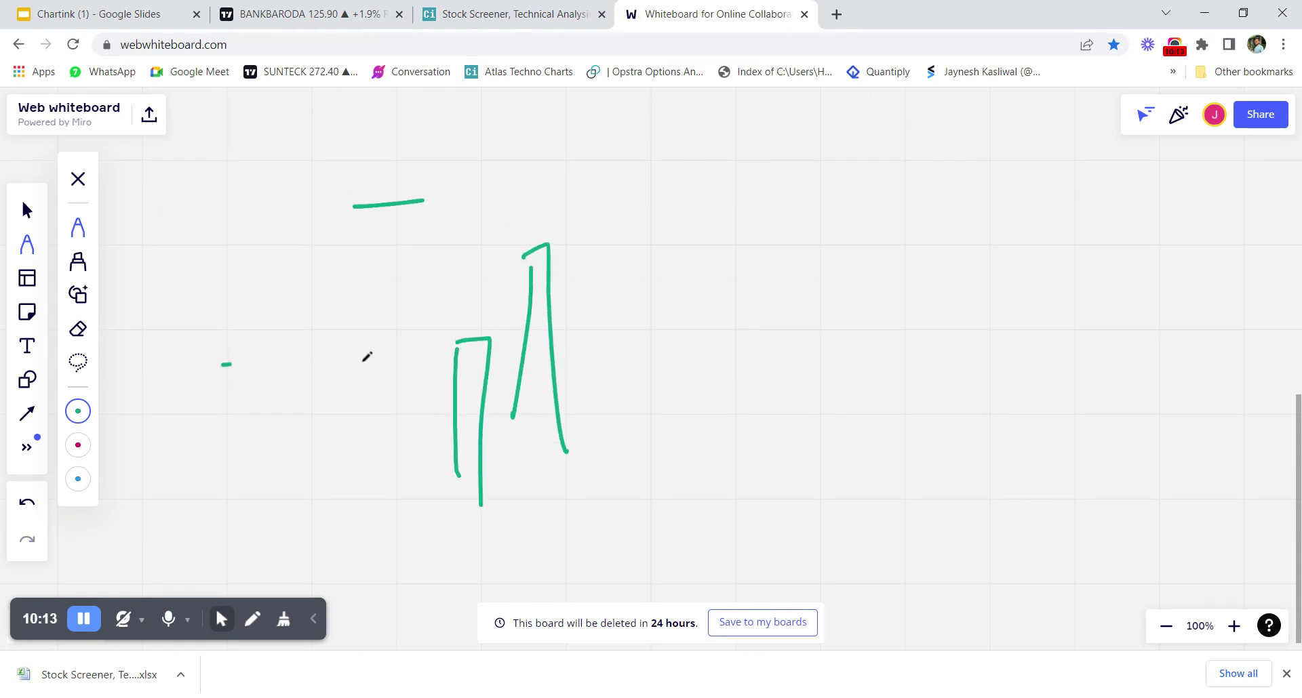
{"action": "mouse_move", "coordinate": [364, 361]}
{"action": "left_mouse_down"}
{"action": "mouse_move", "coordinate": [442, 341]}
{"action": "mouse_move", "coordinate": [421, 369]}
{"action": "left_mouse_up"}
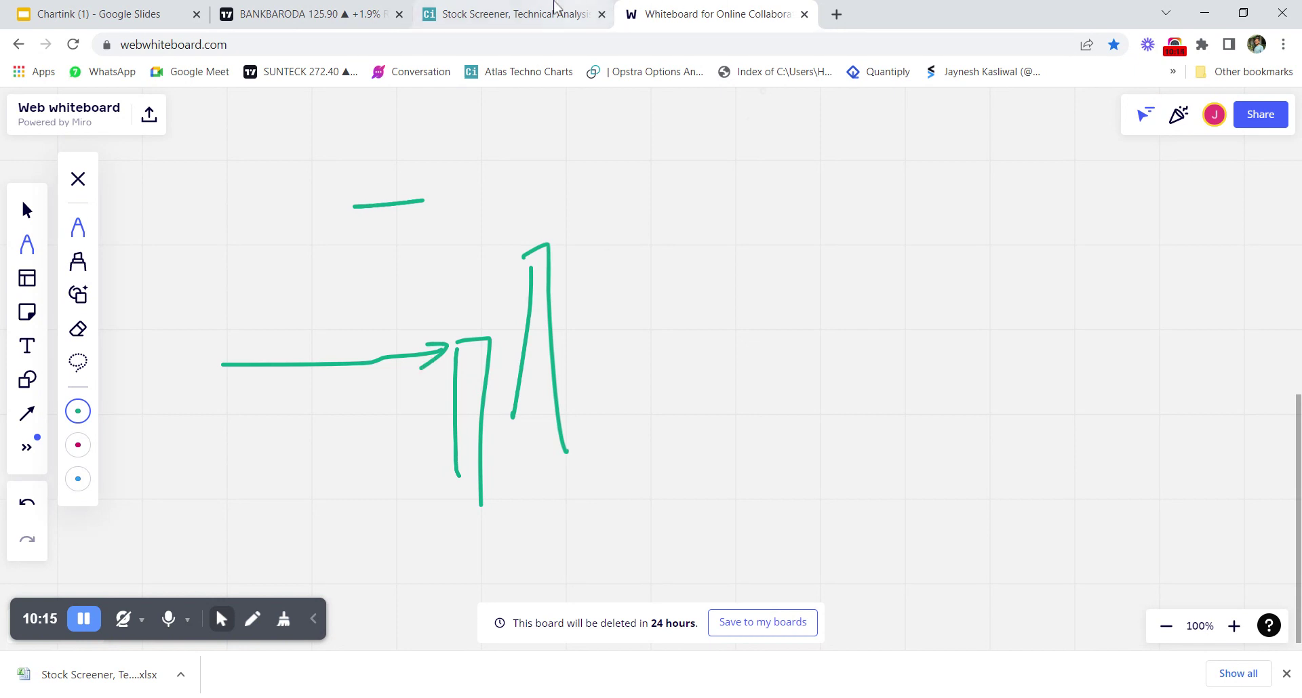
{"action": "left_click", "coordinate": [490, 15]}
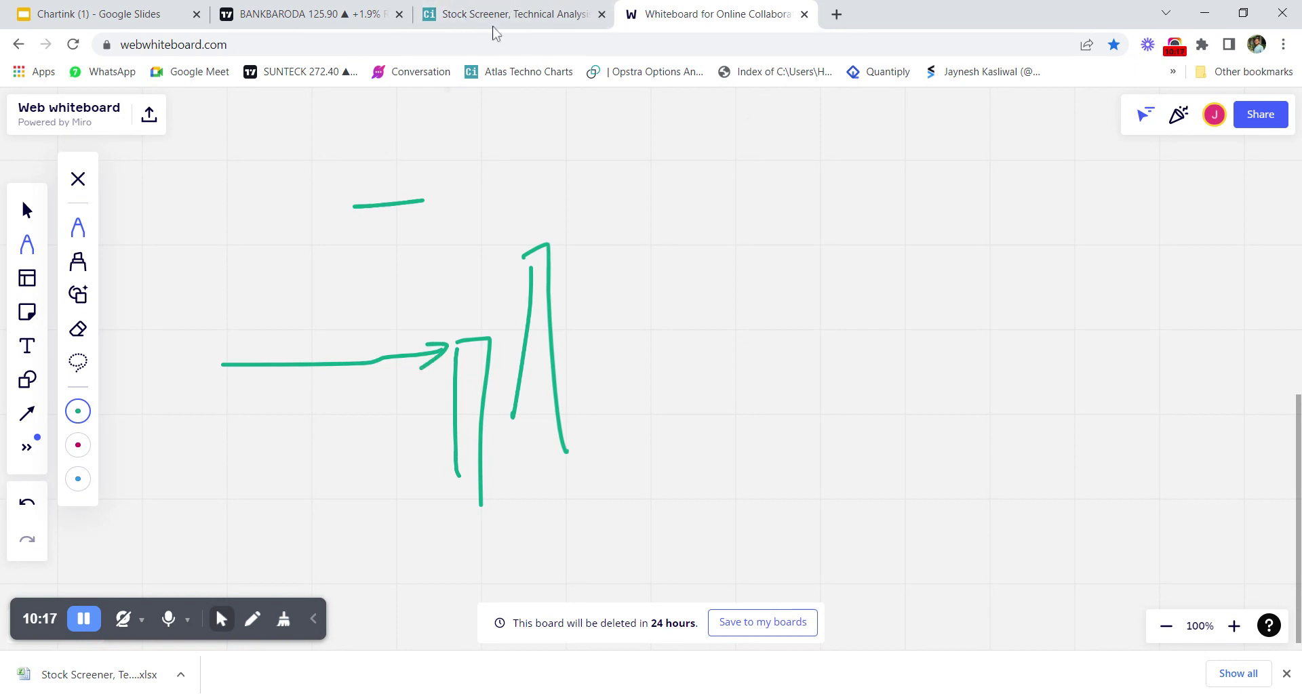
Run the scan with the current filters and scroll through the results.
{"action": "left_click", "coordinate": [221, 550]}
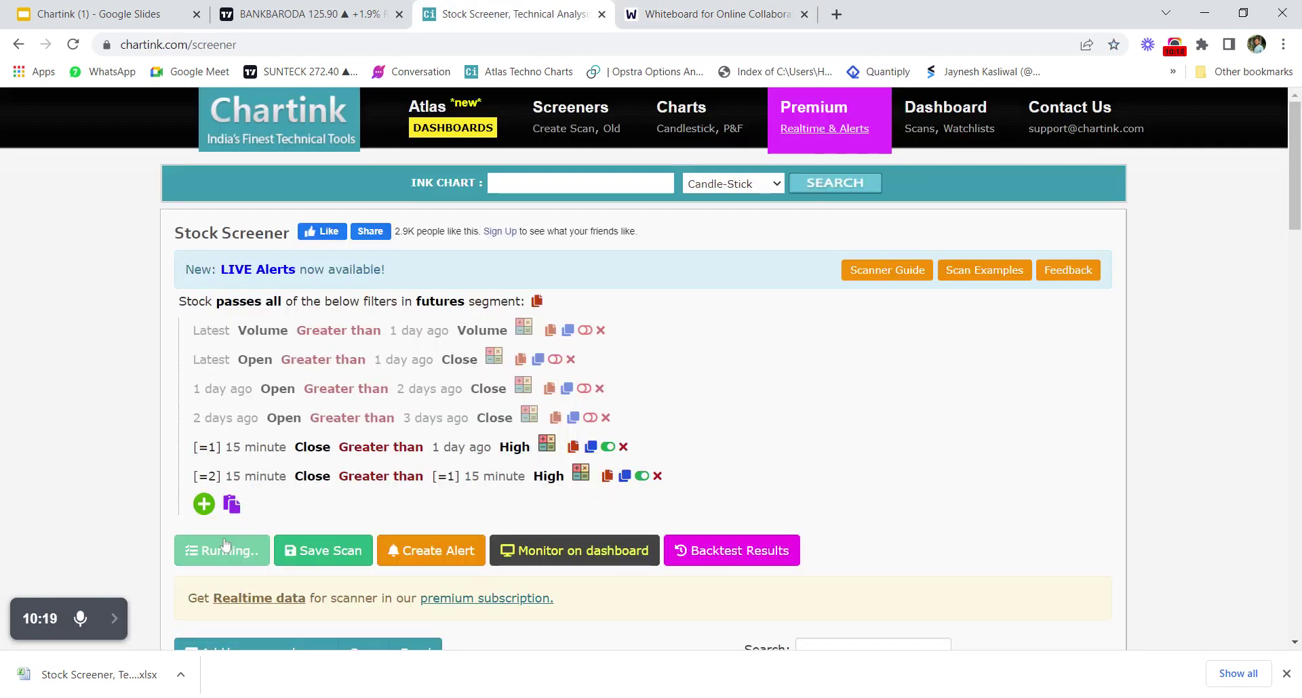
{"action": "scroll", "coordinate": [426, 490], "scroll_direction": "down", "scroll_amount": 12}
{"action": "scroll", "coordinate": [426, 490], "scroll_direction": "down", "scroll_amount": 5}
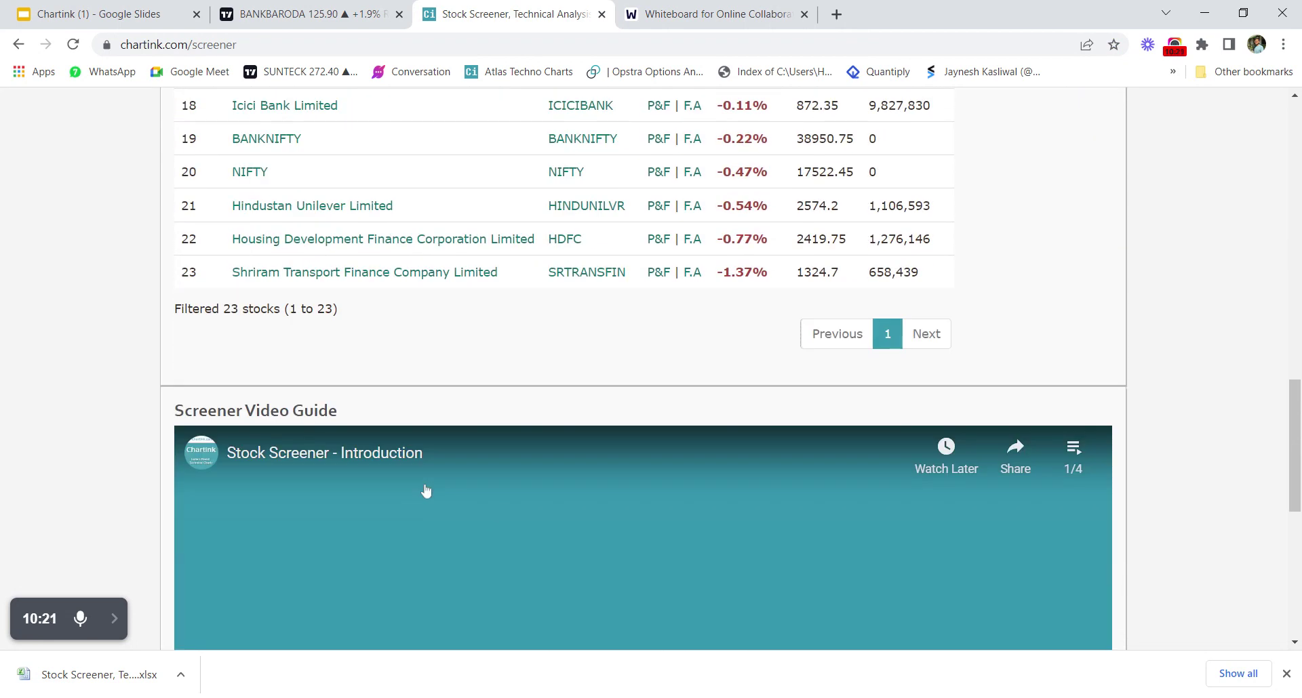
{"action": "scroll", "coordinate": [424, 490], "scroll_direction": "up", "scroll_amount": 10}
{"action": "scroll", "coordinate": [355, 354], "scroll_direction": "down", "scroll_amount": 10}
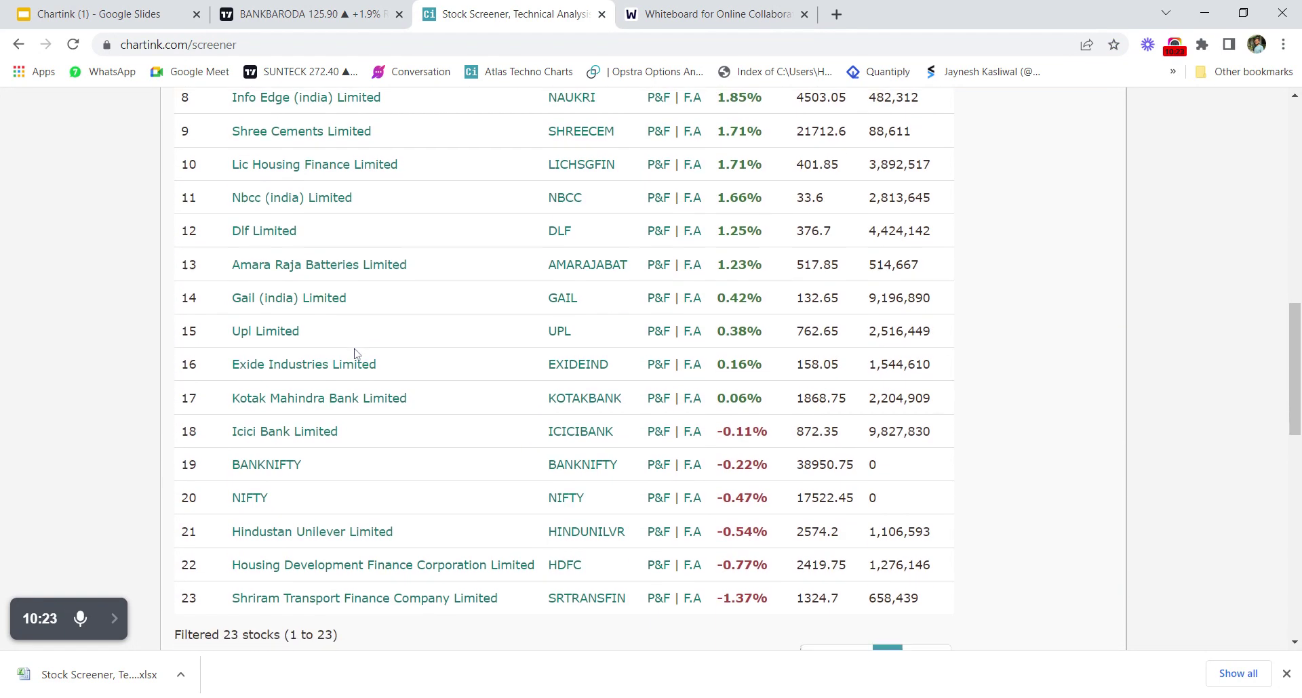
{"action": "scroll", "coordinate": [422, 355], "scroll_direction": "up", "scroll_amount": 7}
{"action": "scroll", "coordinate": [489, 253], "scroll_direction": "up", "scroll_amount": 10}
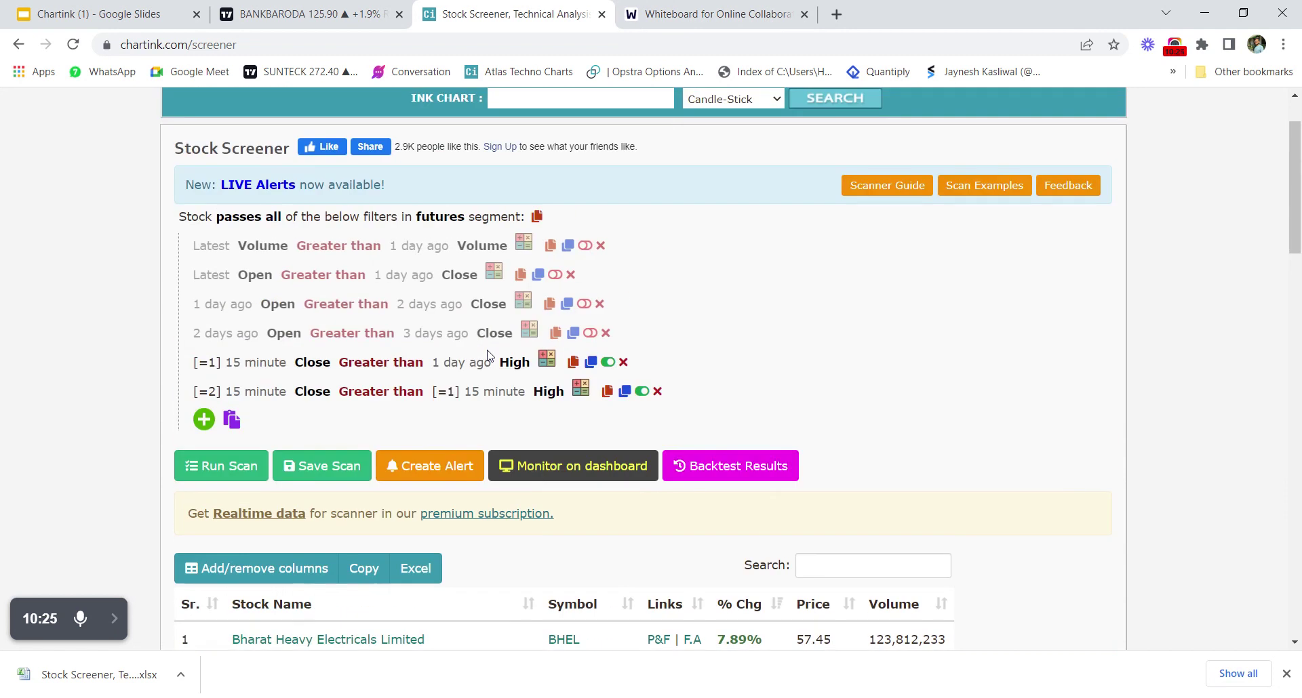
Enable the Volume filter, rerun down to 15 stocks, then show the RSI & EMA slide.
{"action": "left_click", "coordinate": [585, 247]}
{"action": "left_click", "coordinate": [233, 475]}
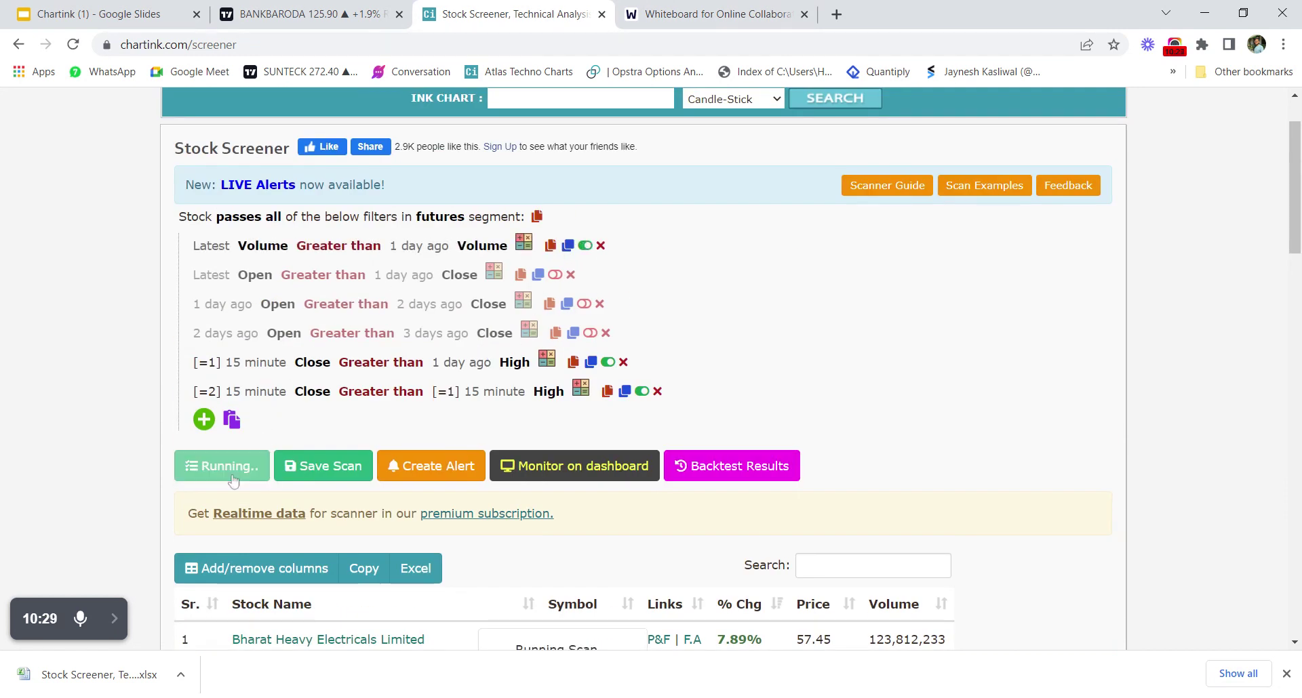
{"action": "scroll", "coordinate": [233, 481], "scroll_direction": "down", "scroll_amount": 11}
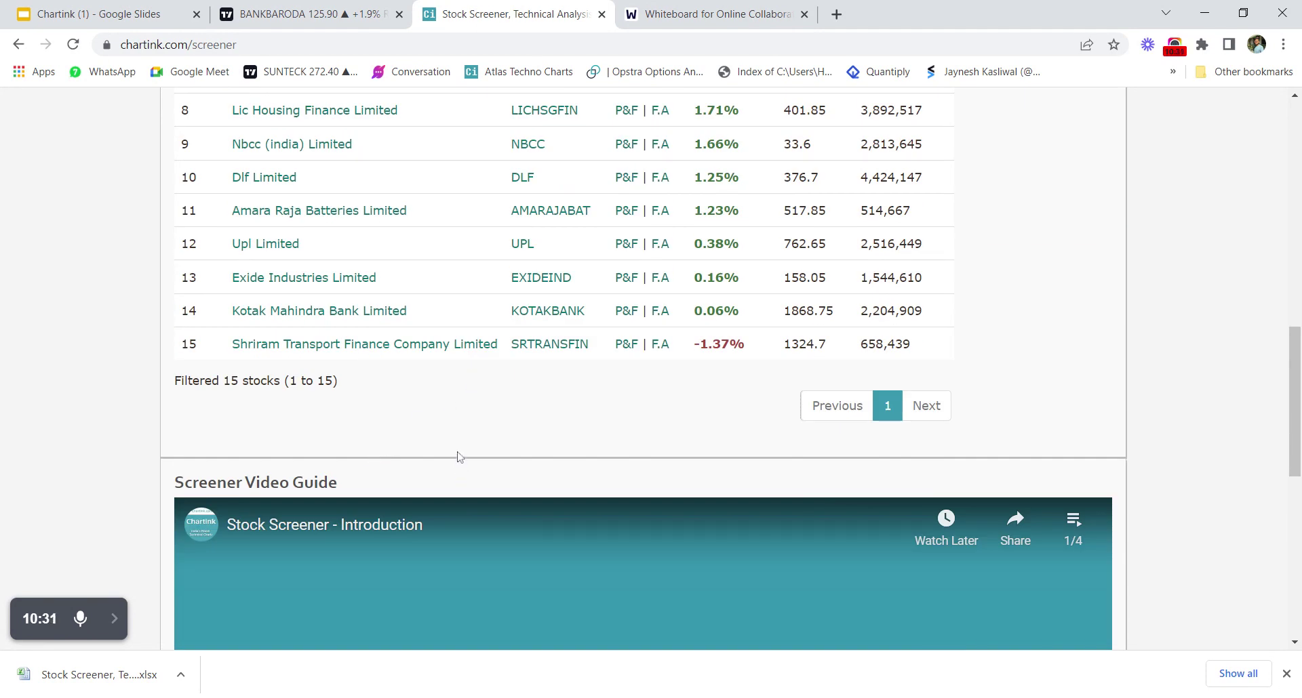
{"action": "scroll", "coordinate": [485, 454], "scroll_direction": "up", "scroll_amount": 3}
{"action": "left_click_drag", "start_coordinate": [212, 550], "coordinate": [407, 572]}
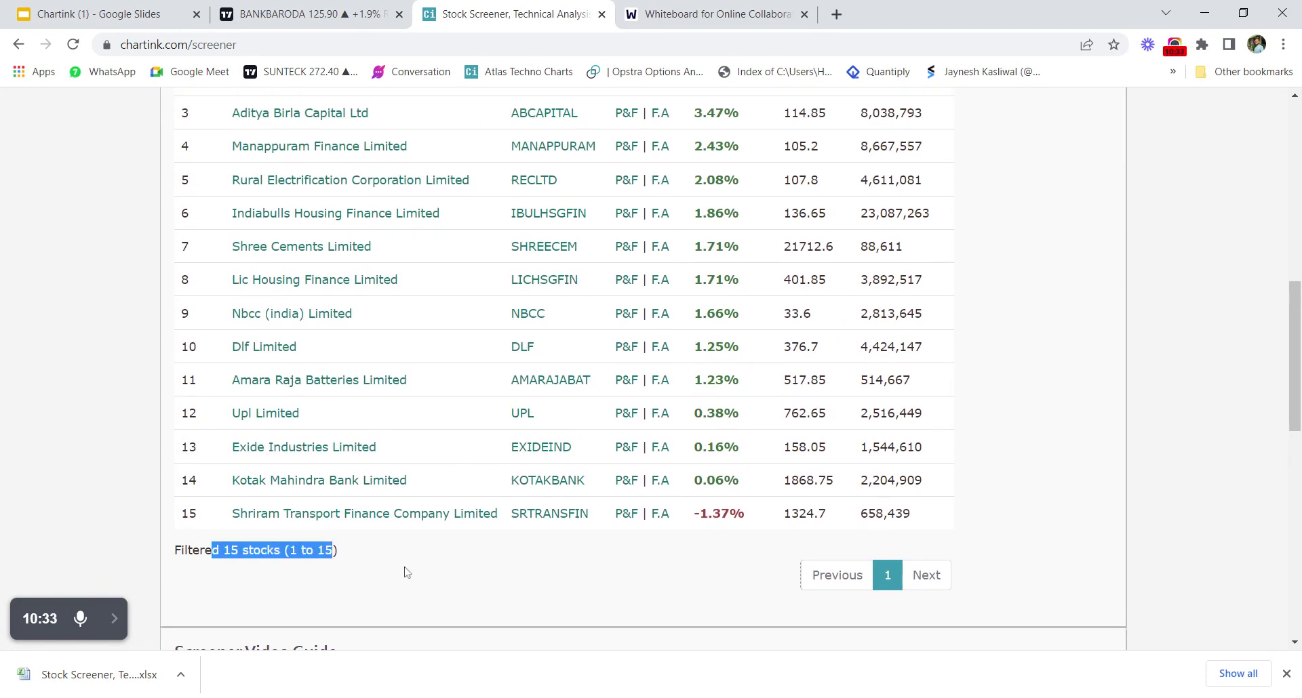
{"action": "left_click", "coordinate": [407, 572]}
{"action": "scroll", "coordinate": [434, 529], "scroll_direction": "up", "scroll_amount": 5}
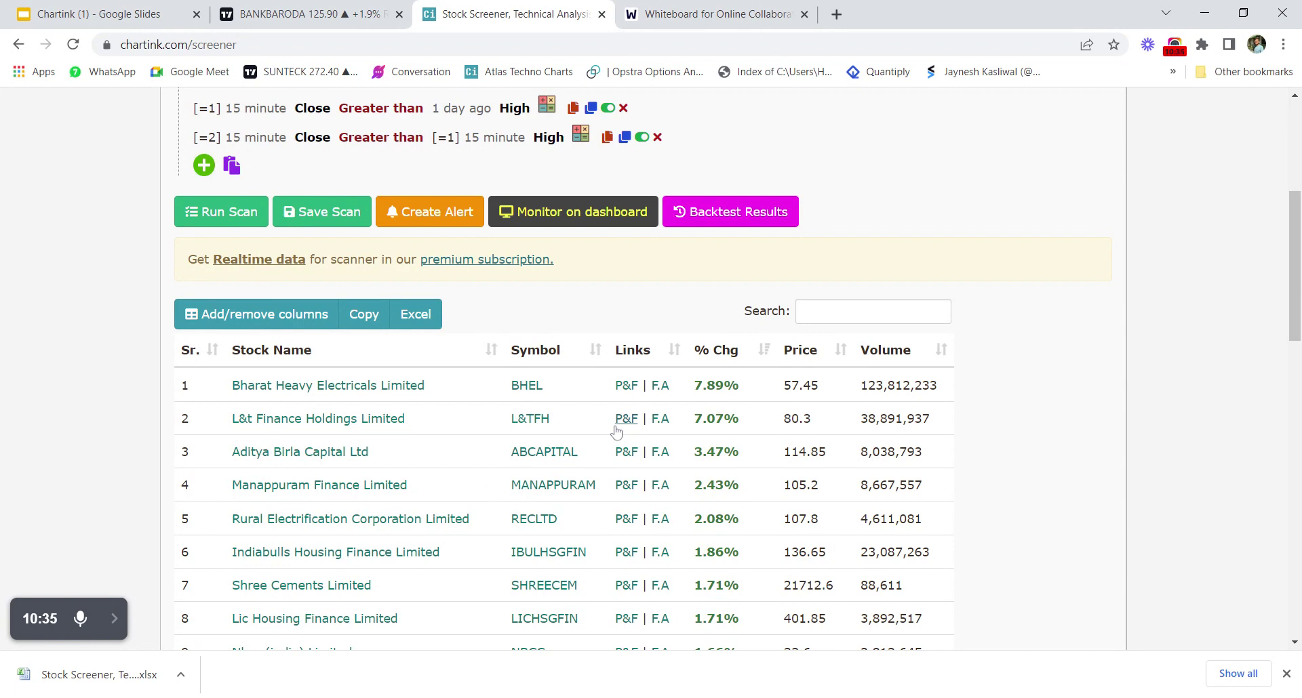
{"action": "scroll", "coordinate": [602, 315], "scroll_direction": "up", "scroll_amount": 3}
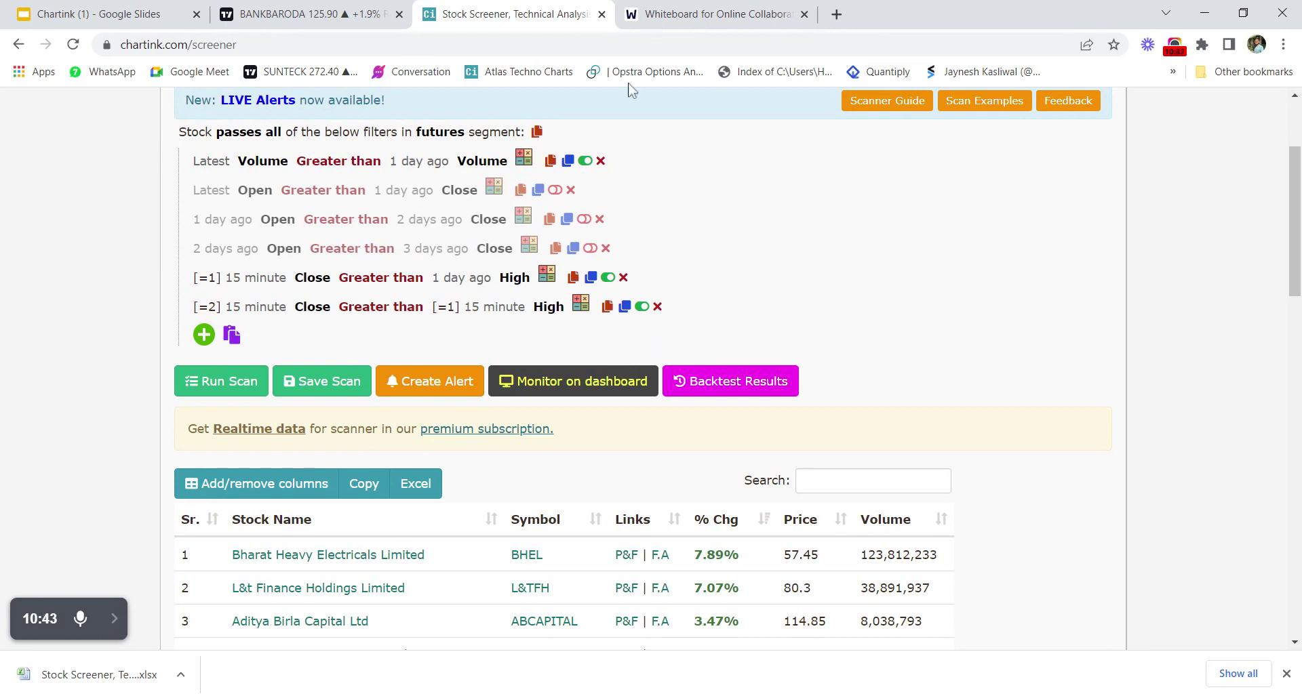
{"action": "left_click", "coordinate": [678, 14]}
{"action": "left_click", "coordinate": [122, 14]}
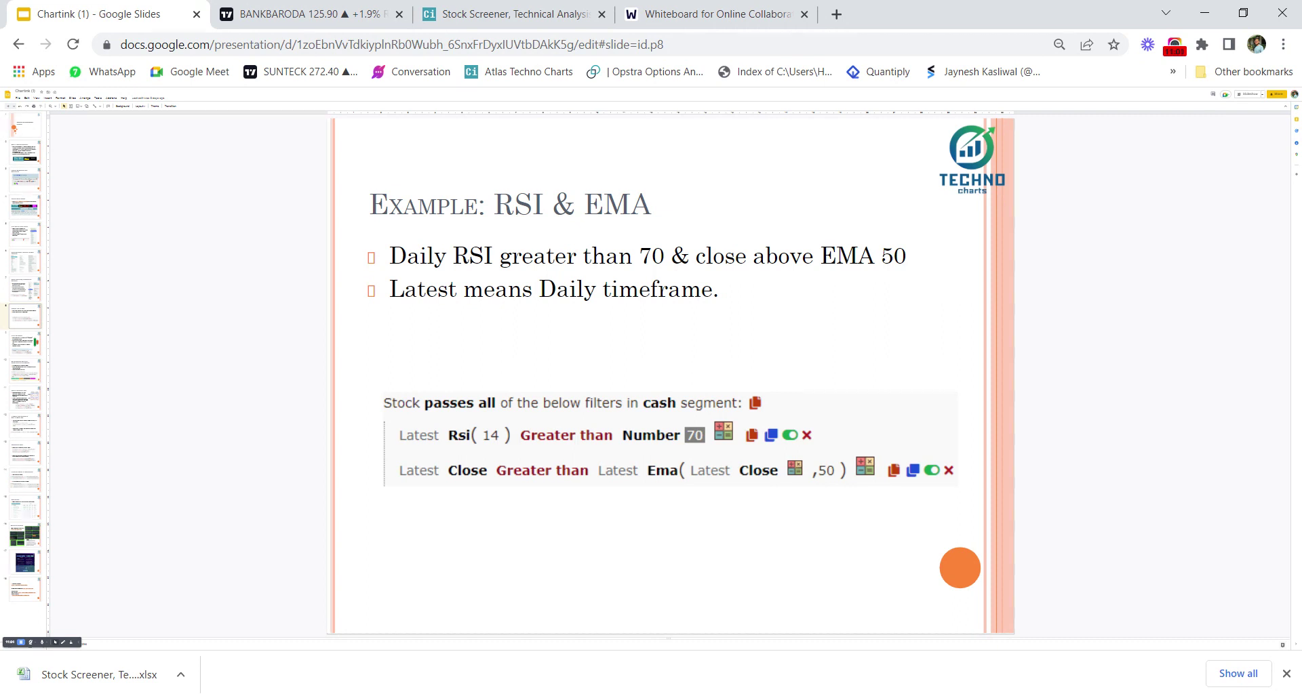
Glance at the Miro whiteboard sketch, then return to Chartink's futures results.
{"action": "left_click", "coordinate": [648, 14]}
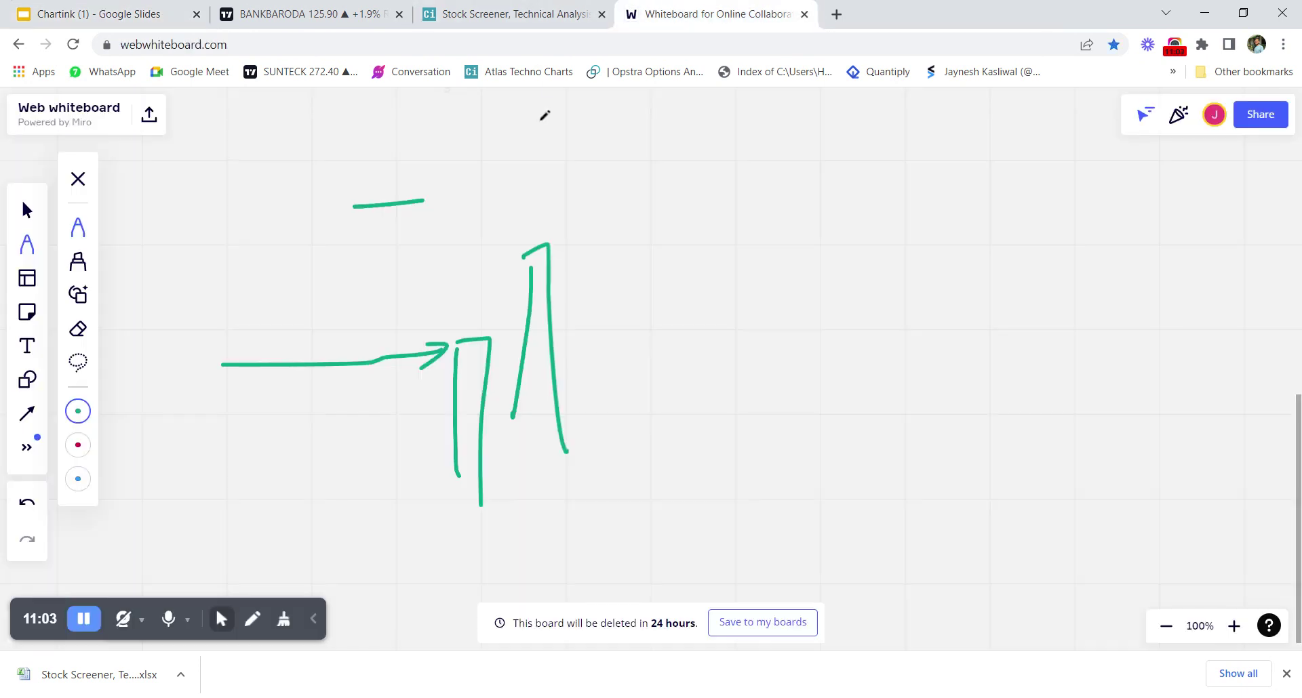
{"action": "left_click", "coordinate": [474, 13]}
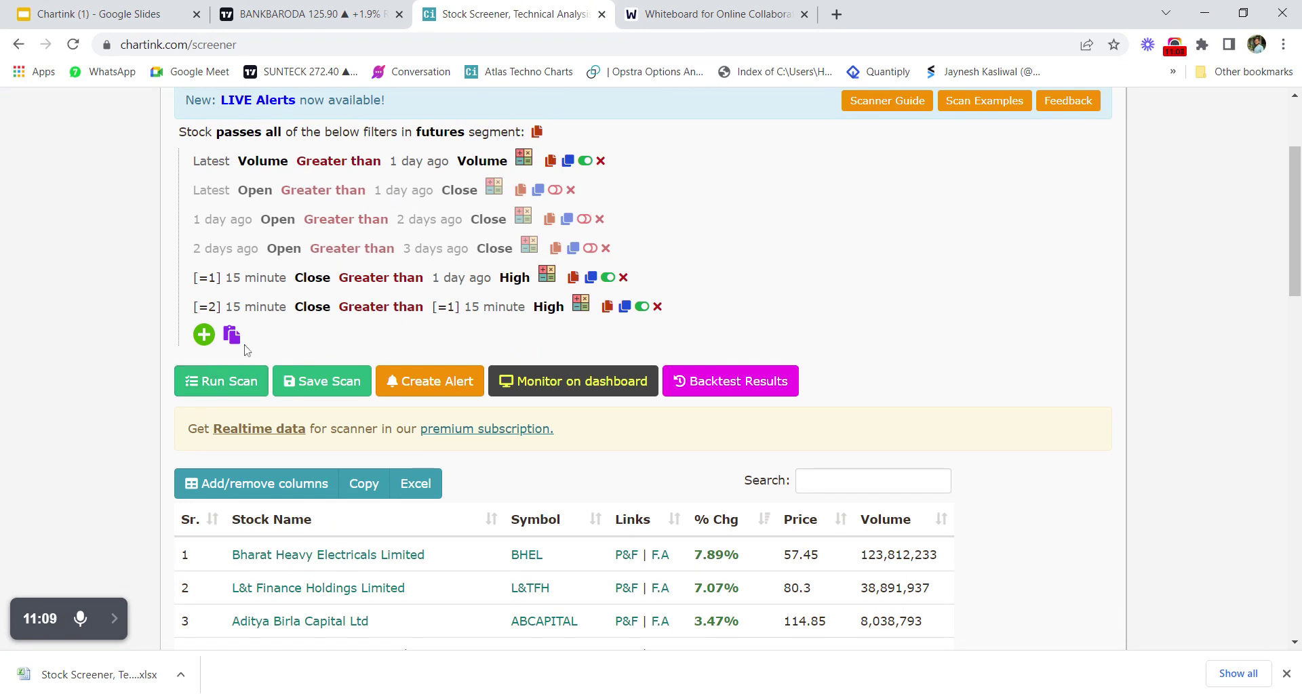
Add a new filter row and set its measure to Close.
{"action": "left_click", "coordinate": [204, 334]}
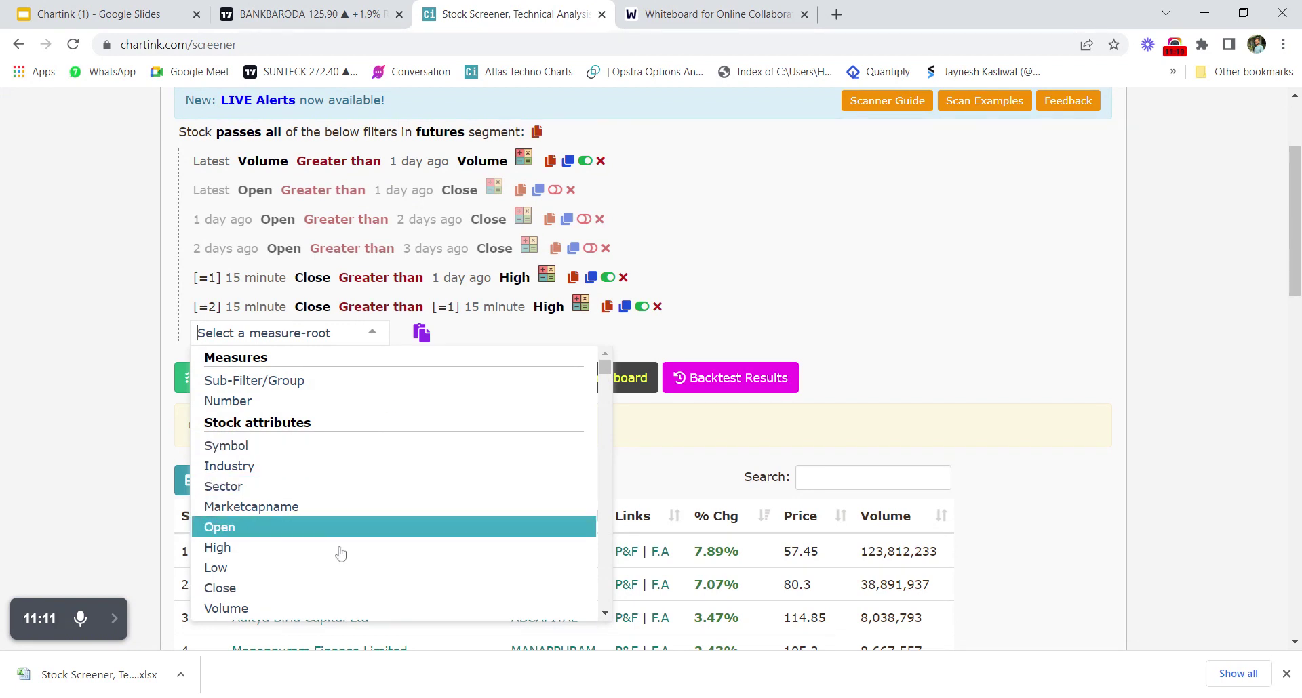
{"action": "scroll", "coordinate": [366, 564], "scroll_direction": "down", "scroll_amount": 1}
{"action": "scroll", "coordinate": [378, 519], "scroll_direction": "down", "scroll_amount": 1}
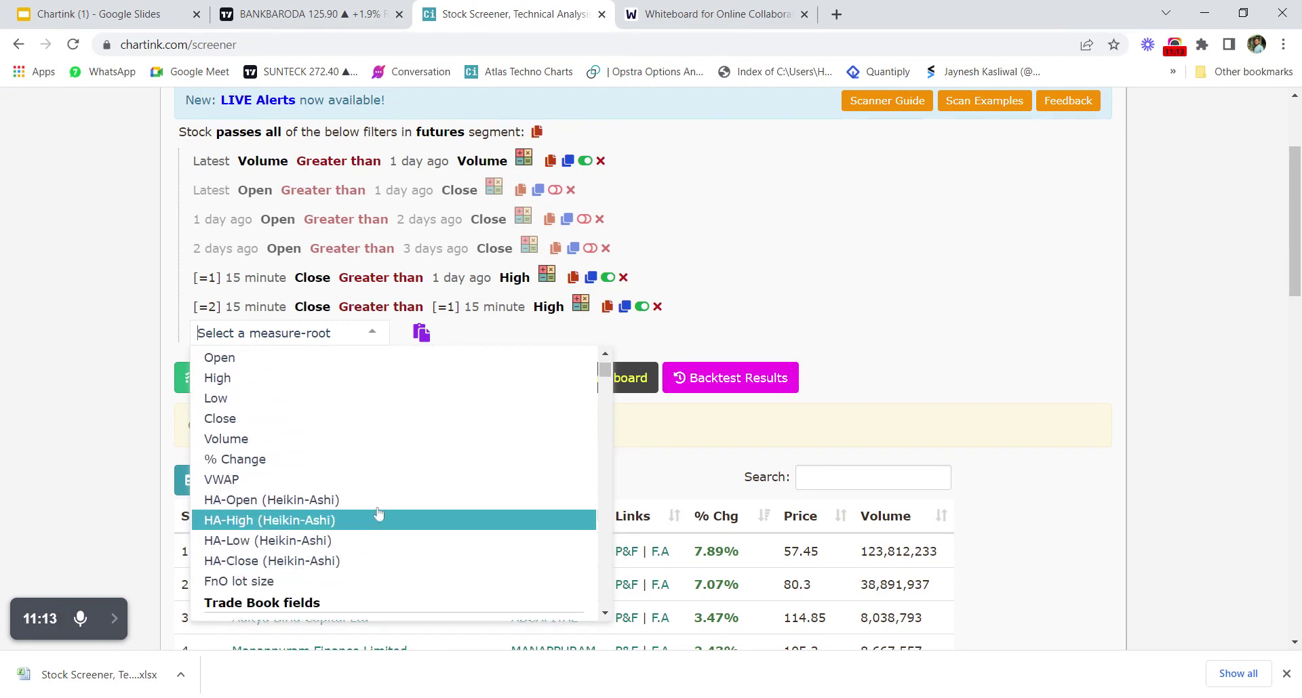
{"action": "left_click", "coordinate": [373, 482]}
{"action": "left_click", "coordinate": [266, 363]}
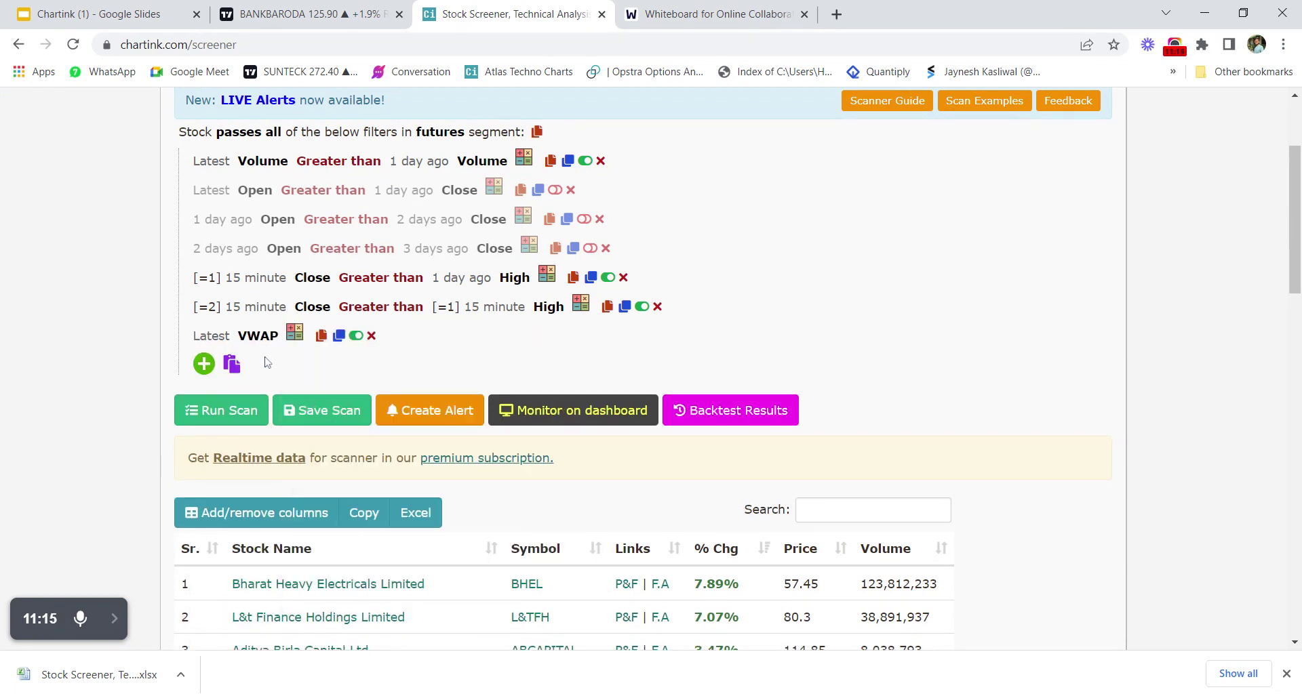
{"action": "left_click", "coordinate": [263, 339]}
{"action": "scroll", "coordinate": [329, 459], "scroll_direction": "up", "scroll_amount": 3}
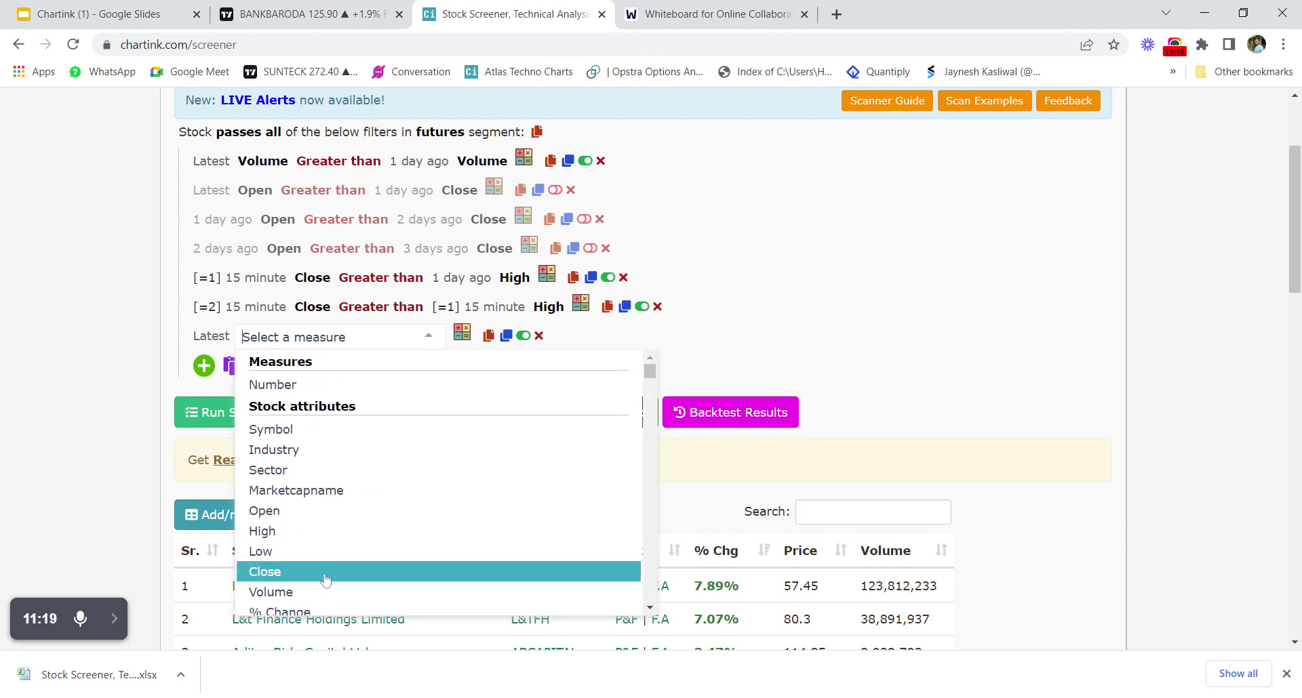
{"action": "left_click", "coordinate": [327, 573]}
Make the Close cross above Latest VWAP.
{"action": "left_click", "coordinate": [293, 341]}
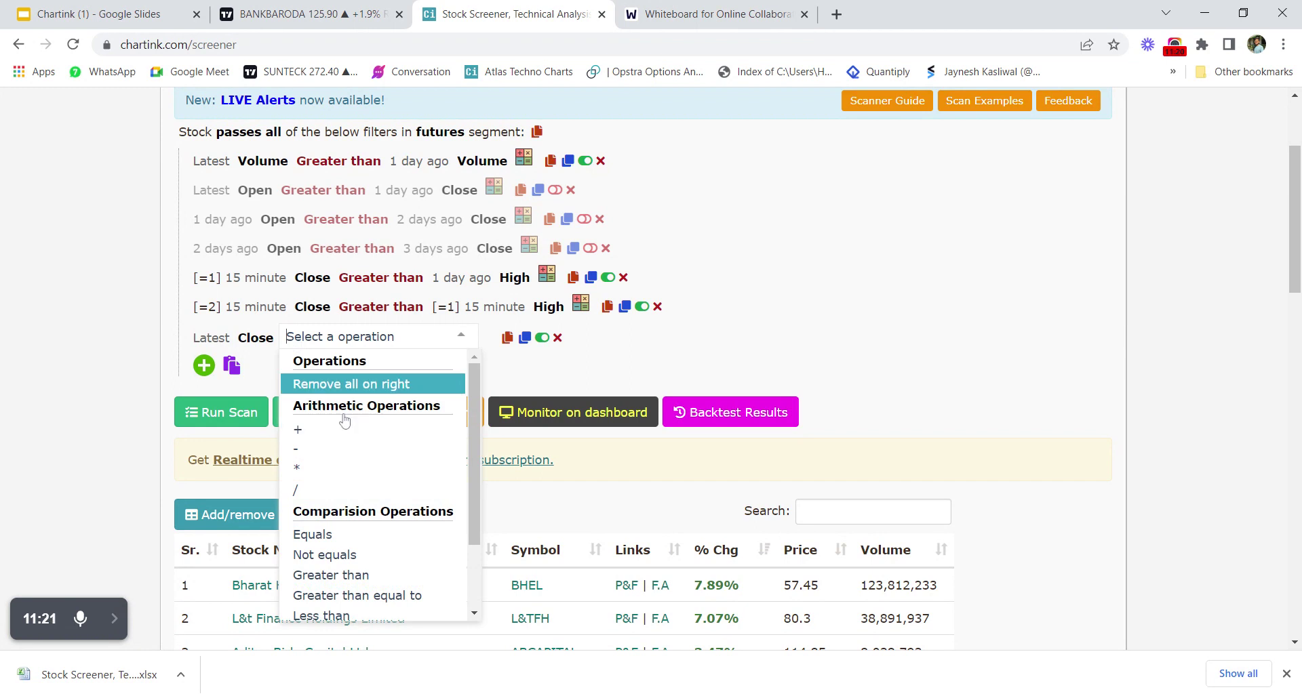
{"action": "scroll", "coordinate": [373, 598], "scroll_direction": "down", "scroll_amount": 2}
{"action": "left_click", "coordinate": [383, 597]}
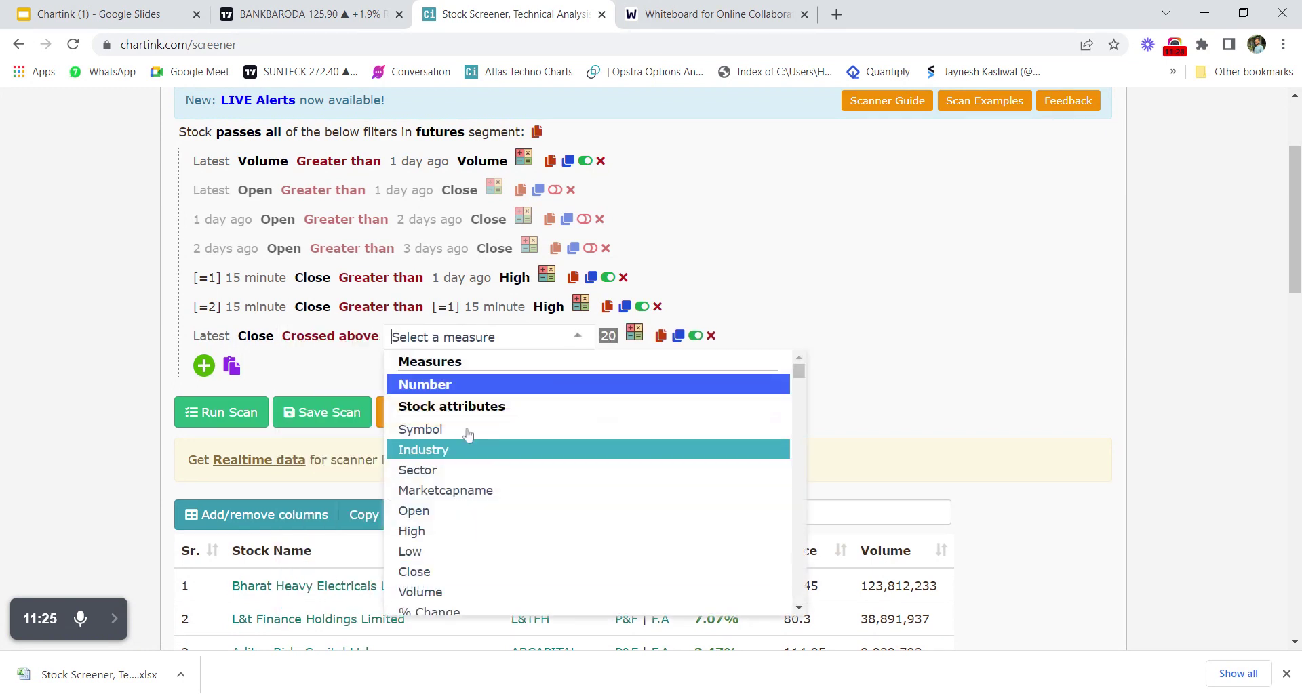
{"action": "scroll", "coordinate": [459, 602], "scroll_direction": "down", "scroll_amount": 2}
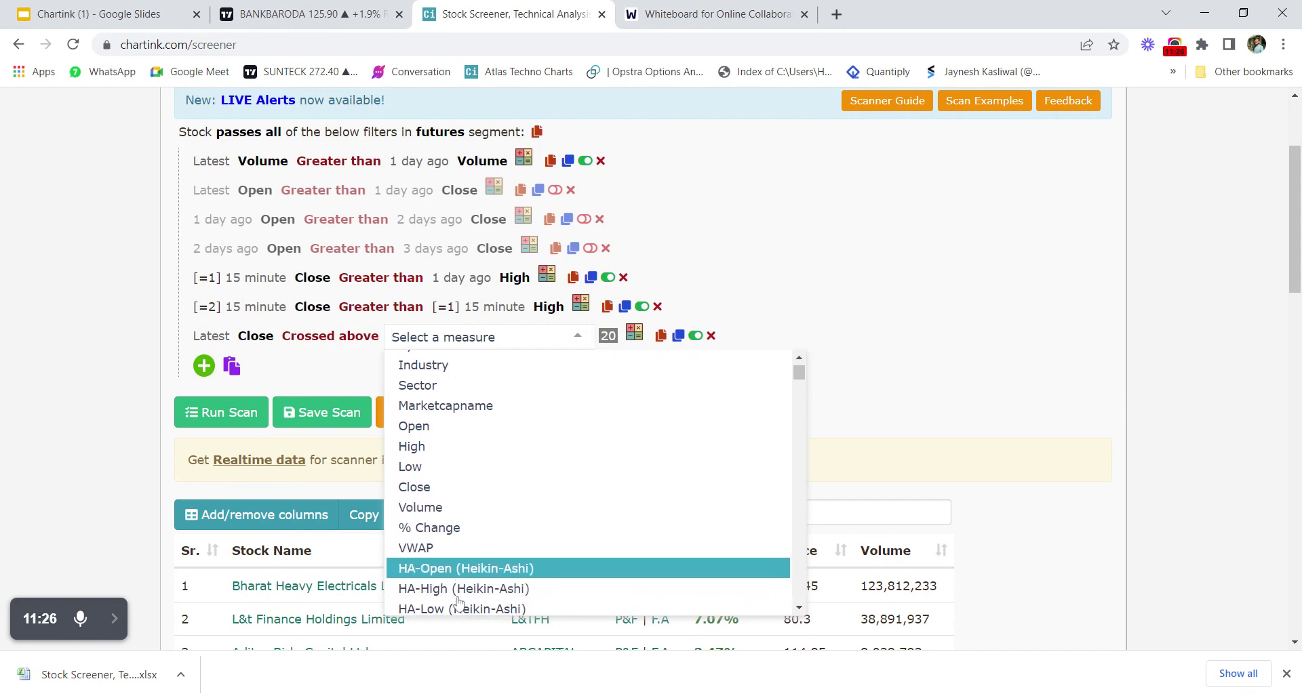
{"action": "left_click", "coordinate": [470, 547]}
Set the Close to the 5-minute timeframe, then switch to the whiteboard.
{"action": "left_click", "coordinate": [224, 337]}
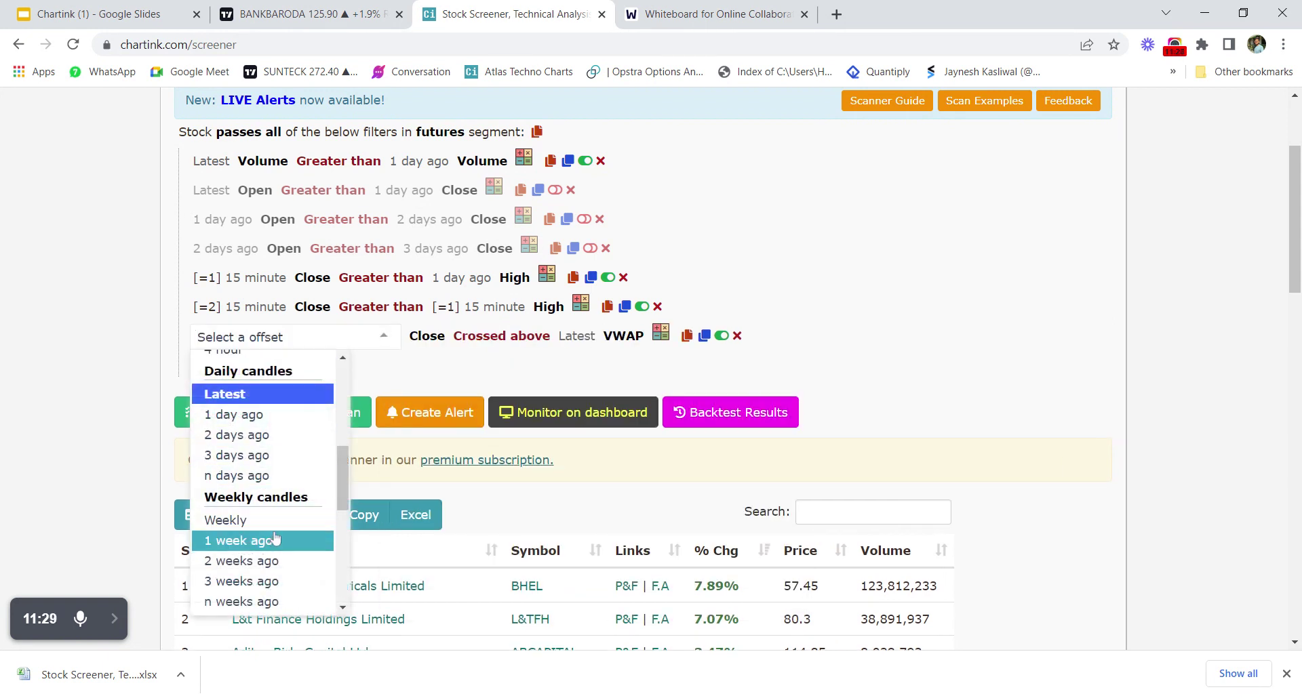
{"action": "scroll", "coordinate": [248, 453], "scroll_direction": "up", "scroll_amount": 5}
{"action": "left_click", "coordinate": [248, 446]}
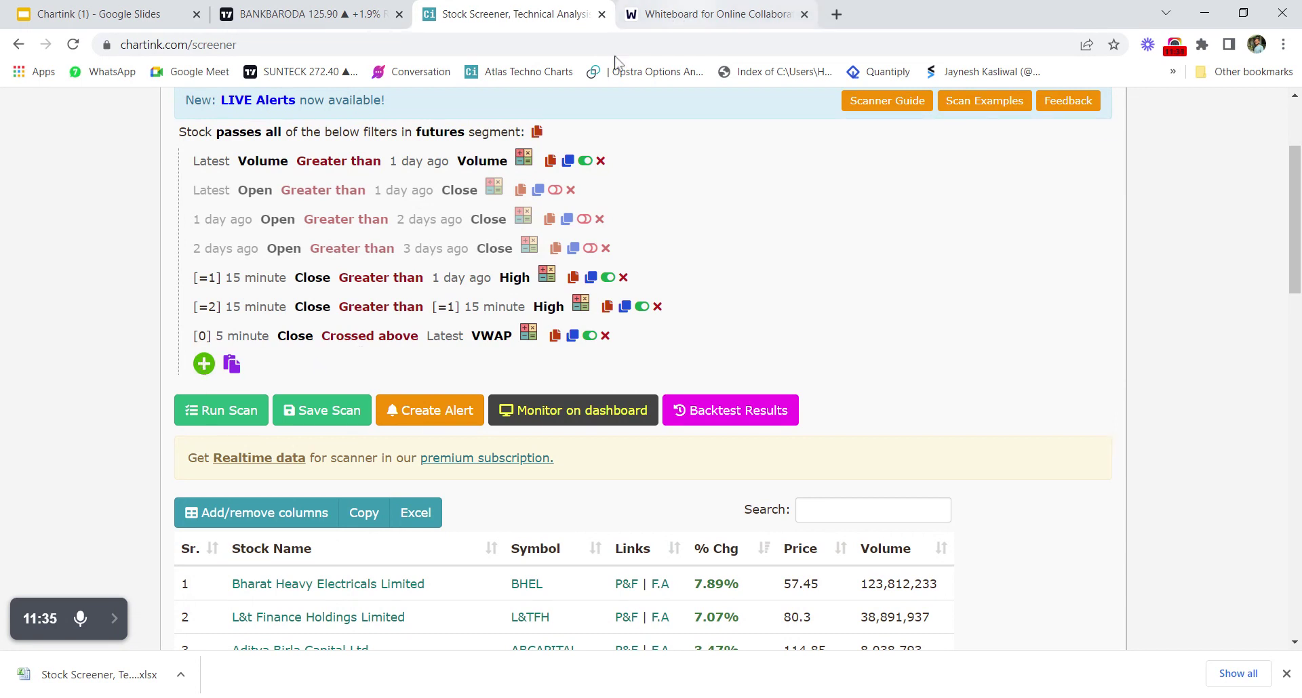
{"action": "key", "text": "ctrl+Tab"}
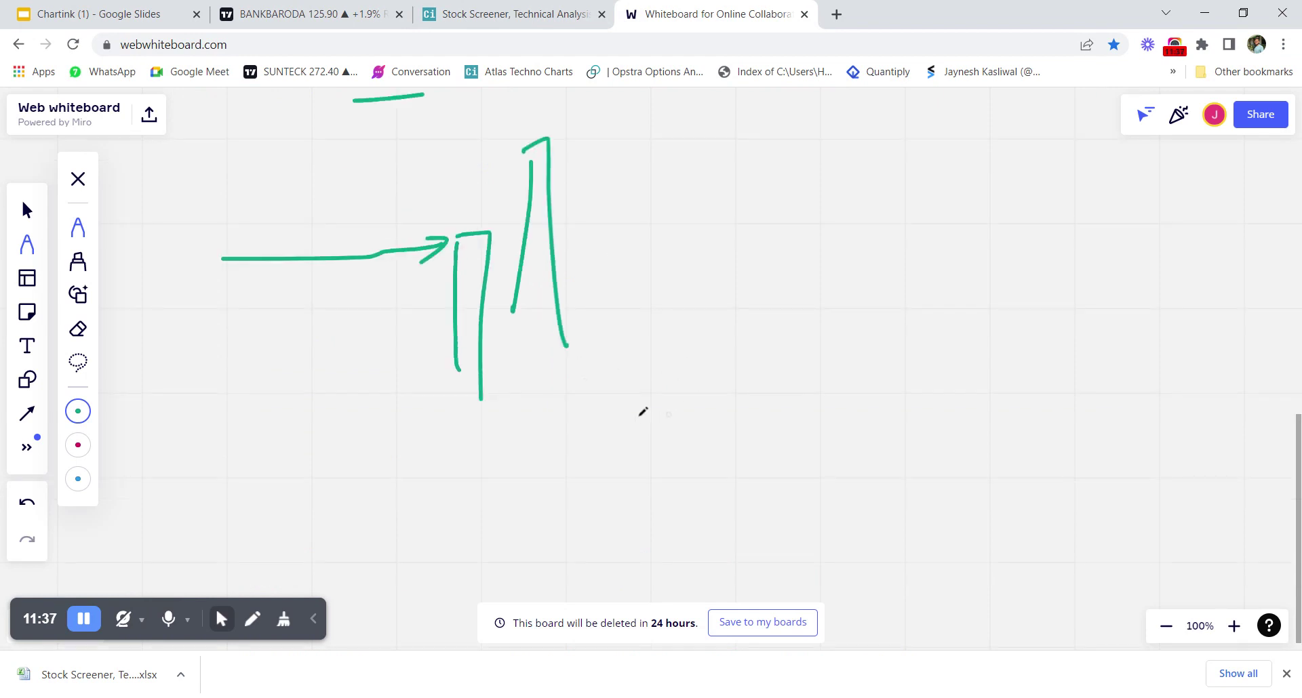
Draw a long green rising price curve with a red candle crossing it.
{"action": "mouse_move", "coordinate": [411, 480]}
{"action": "left_mouse_down"}
{"action": "mouse_move", "coordinate": [703, 461]}
{"action": "mouse_move", "coordinate": [1197, 325]}
{"action": "left_mouse_up"}
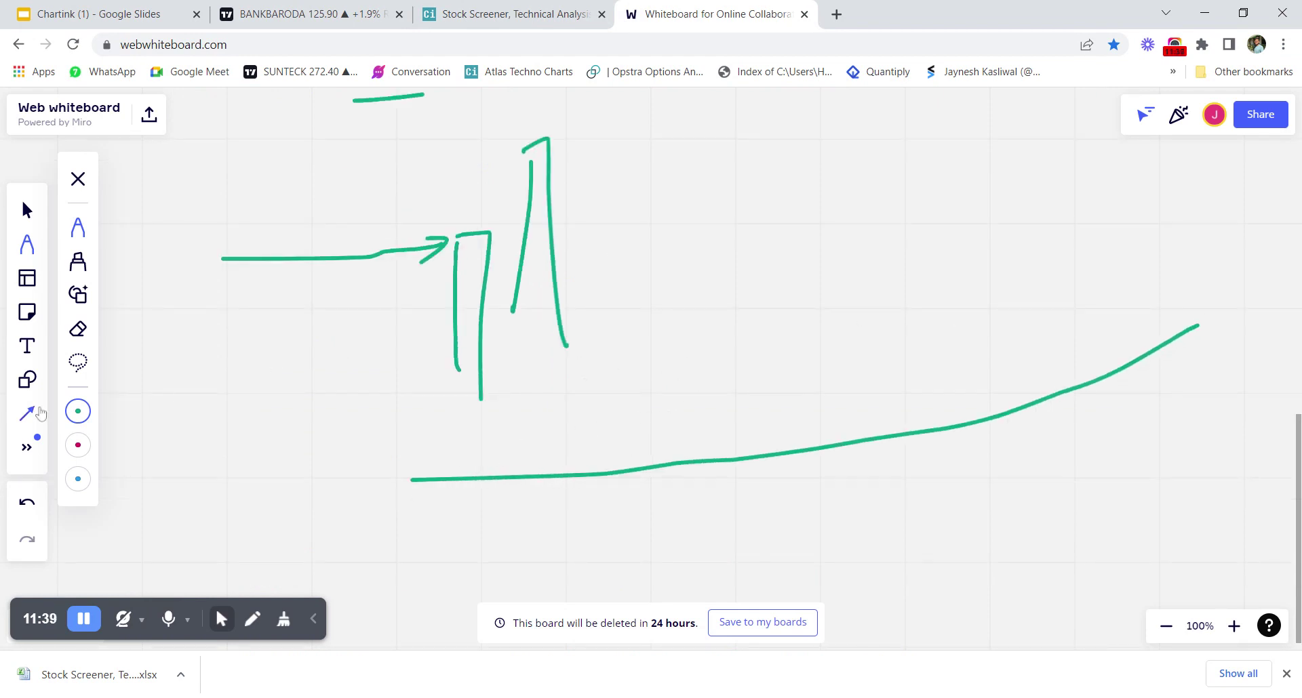
{"action": "left_click", "coordinate": [78, 445]}
{"action": "mouse_move", "coordinate": [641, 433]}
{"action": "left_mouse_down"}
{"action": "mouse_move", "coordinate": [638, 525]}
{"action": "mouse_move", "coordinate": [648, 432]}
{"action": "mouse_move", "coordinate": [667, 464]}
{"action": "mouse_move", "coordinate": [670, 537]}
{"action": "left_mouse_up"}
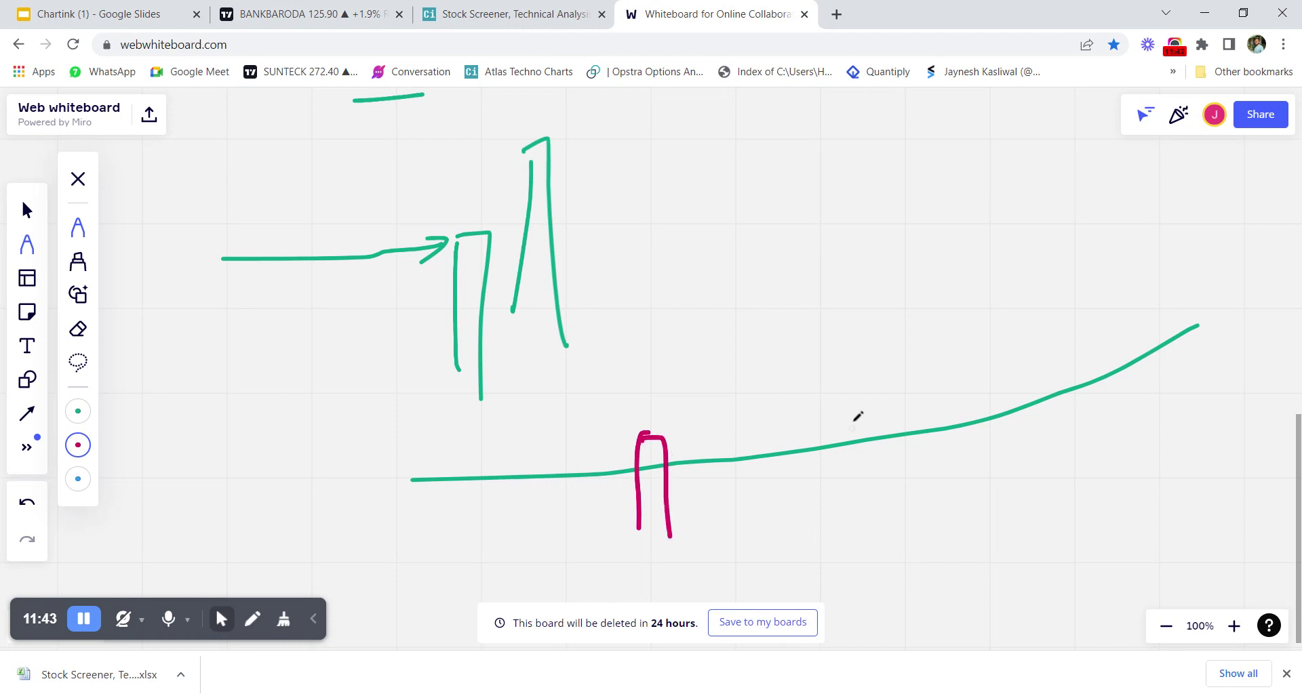
{"action": "left_click", "coordinate": [475, 14]}
Add a blue arrow, a blue wavy line and a second red candle, then return to the screener.
{"action": "left_click", "coordinate": [78, 478]}
{"action": "left_click_drag", "start_coordinate": [580, 439], "coordinate": [618, 455]}
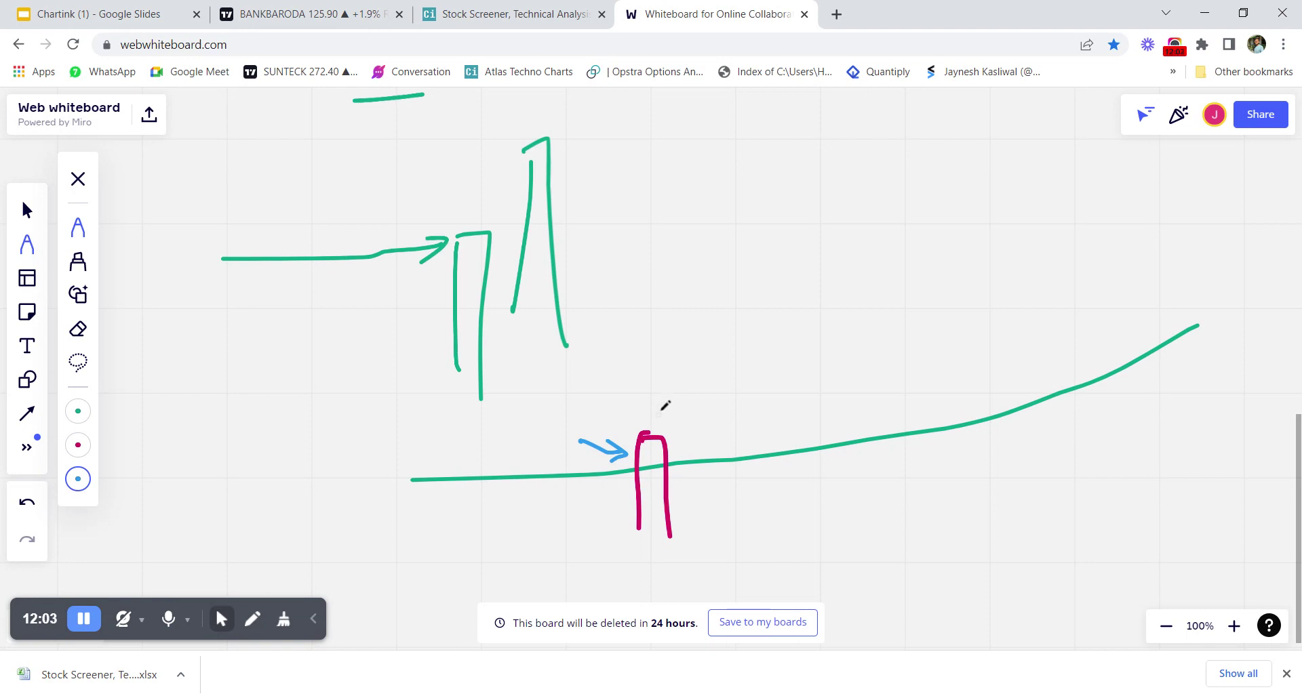
{"action": "mouse_move", "coordinate": [669, 431]}
{"action": "left_mouse_down"}
{"action": "mouse_move", "coordinate": [752, 409]}
{"action": "mouse_move", "coordinate": [843, 445]}
{"action": "mouse_move", "coordinate": [892, 492]}
{"action": "left_mouse_up"}
{"action": "left_click", "coordinate": [78, 444]}
{"action": "mouse_move", "coordinate": [907, 390]}
{"action": "left_mouse_down"}
{"action": "mouse_move", "coordinate": [922, 469]}
{"action": "mouse_move", "coordinate": [932, 395]}
{"action": "mouse_move", "coordinate": [912, 392]}
{"action": "left_mouse_up"}
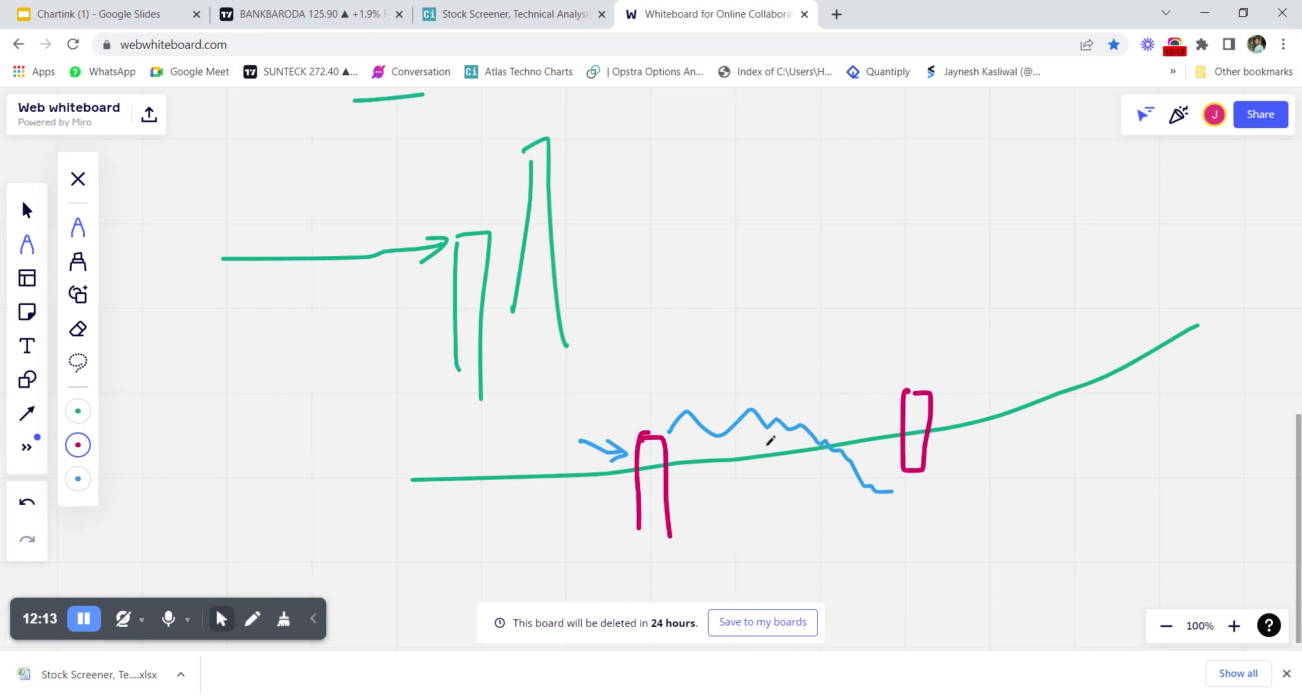
{"action": "left_click", "coordinate": [515, 14]}
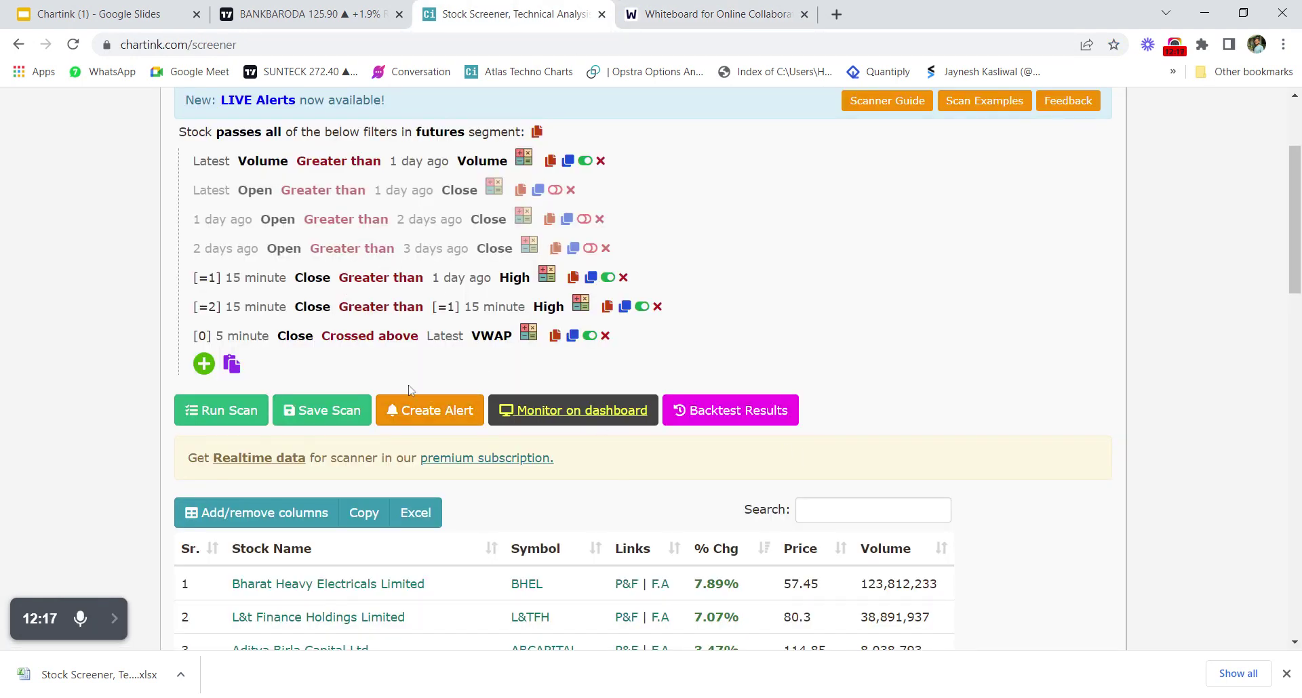
Keep the [0] latest offset and change the Close from 5 minute to 1 week ago.
{"action": "left_click", "coordinate": [202, 336]}
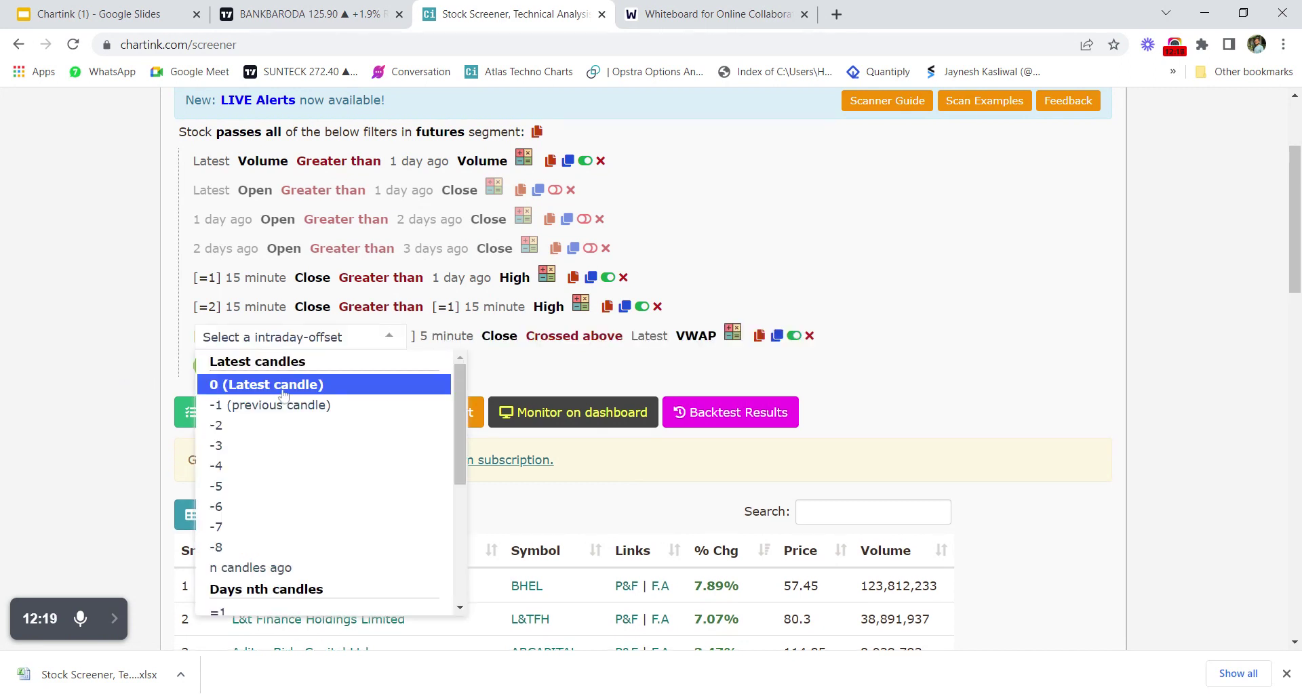
{"action": "scroll", "coordinate": [312, 486], "scroll_direction": "up", "scroll_amount": 1}
{"action": "scroll", "coordinate": [315, 522], "scroll_direction": "down", "scroll_amount": 1}
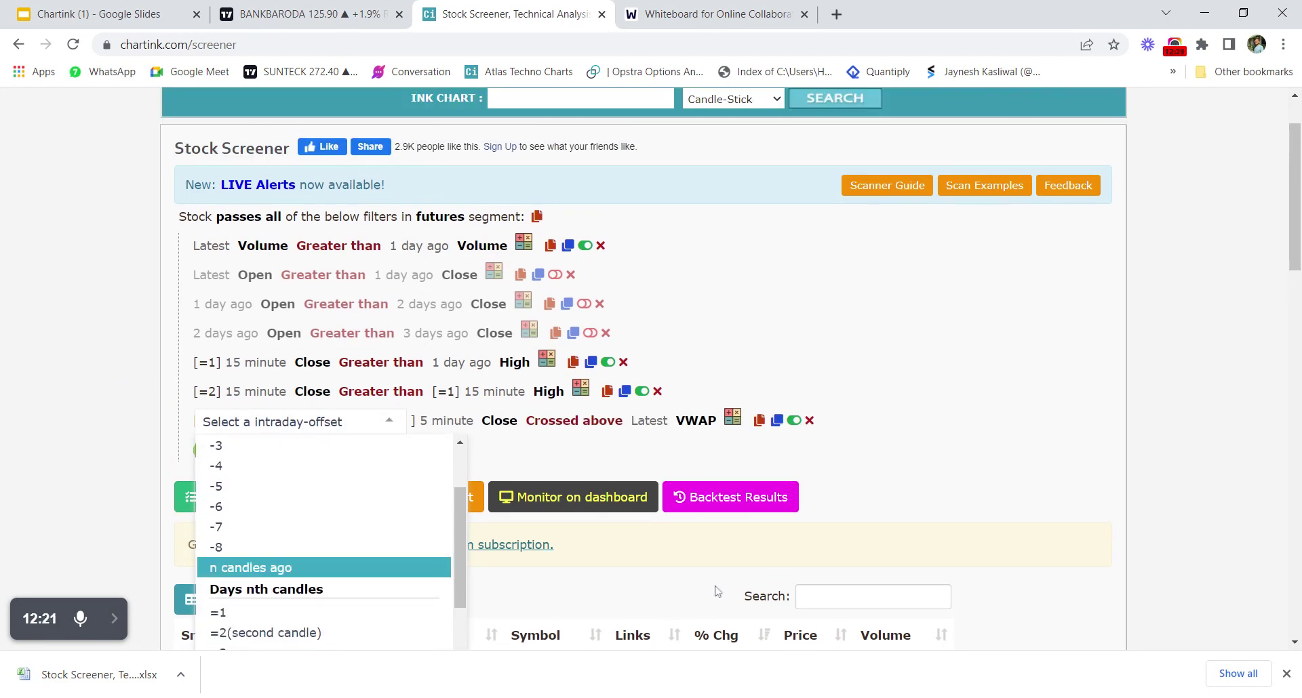
{"action": "scroll", "coordinate": [1101, 312], "scroll_direction": "down", "scroll_amount": 2}
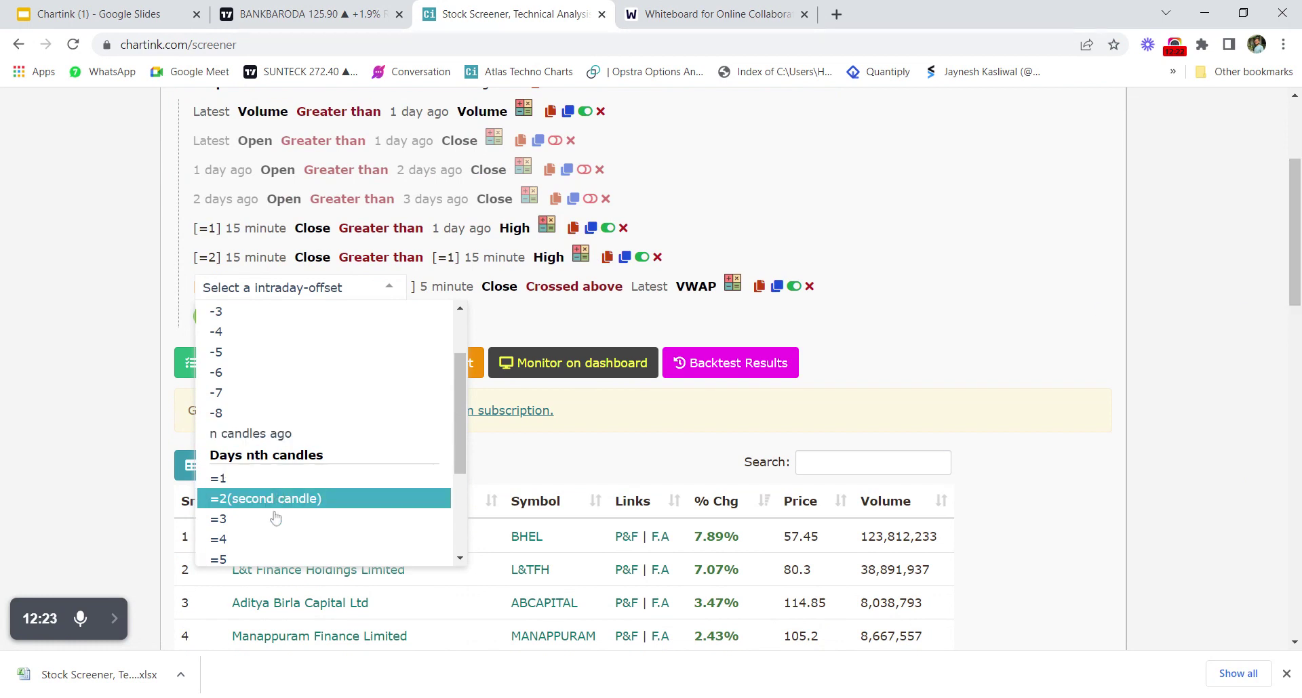
{"action": "scroll", "coordinate": [282, 522], "scroll_direction": "down", "scroll_amount": 1}
{"action": "scroll", "coordinate": [282, 527], "scroll_direction": "down", "scroll_amount": 2}
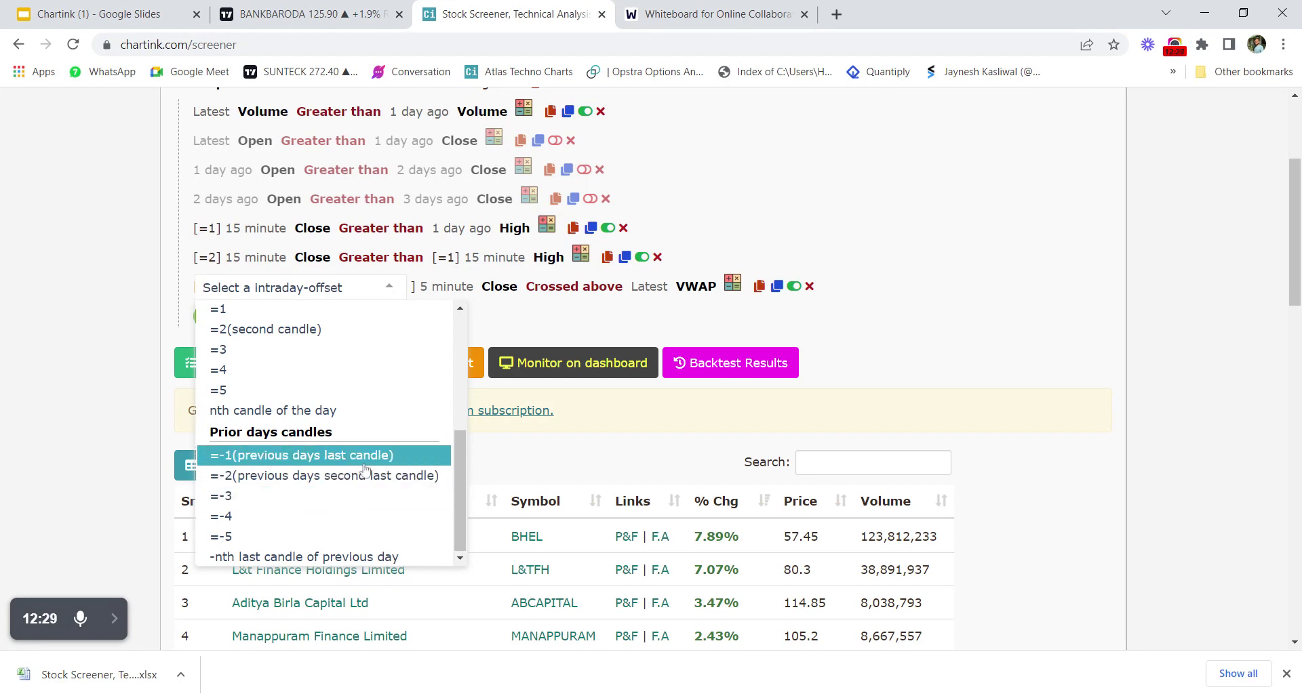
{"action": "scroll", "coordinate": [364, 468], "scroll_direction": "up", "scroll_amount": 5}
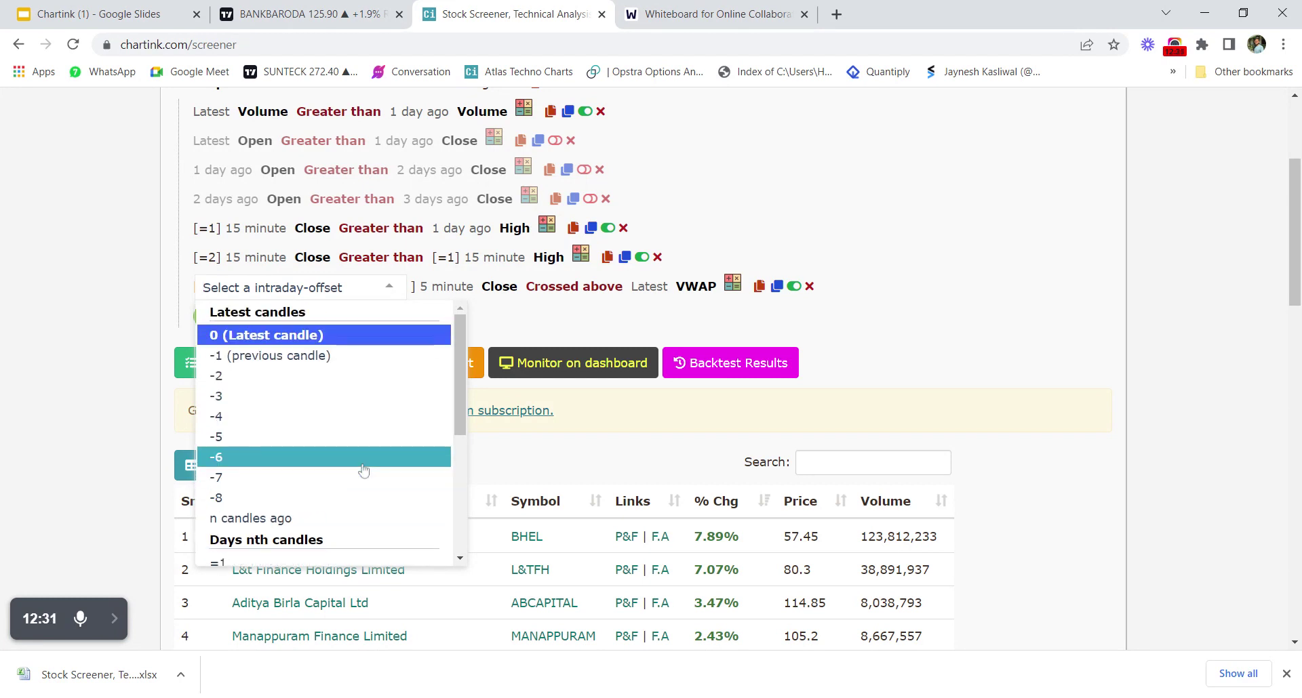
{"action": "left_click", "coordinate": [271, 332]}
{"action": "left_click", "coordinate": [234, 287]}
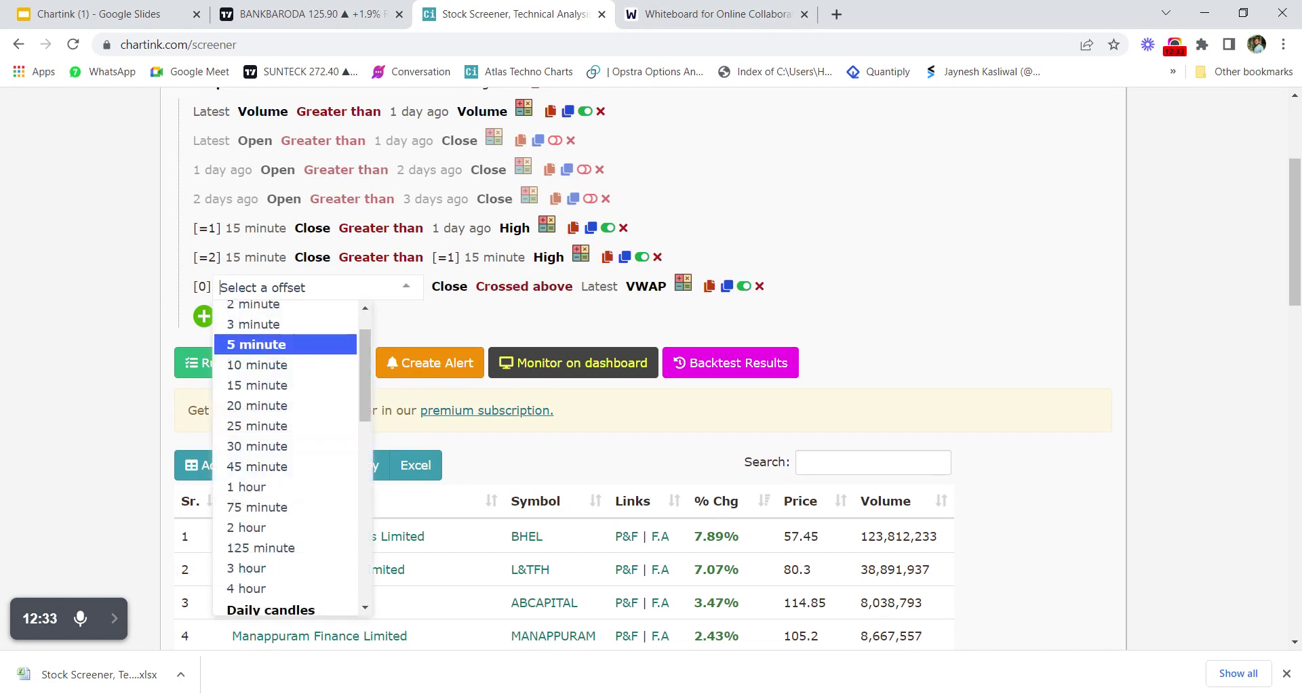
{"action": "scroll", "coordinate": [284, 508], "scroll_direction": "down", "scroll_amount": 2}
{"action": "scroll", "coordinate": [284, 508], "scroll_direction": "up", "scroll_amount": 2}
{"action": "scroll", "coordinate": [285, 509], "scroll_direction": "down", "scroll_amount": 5}
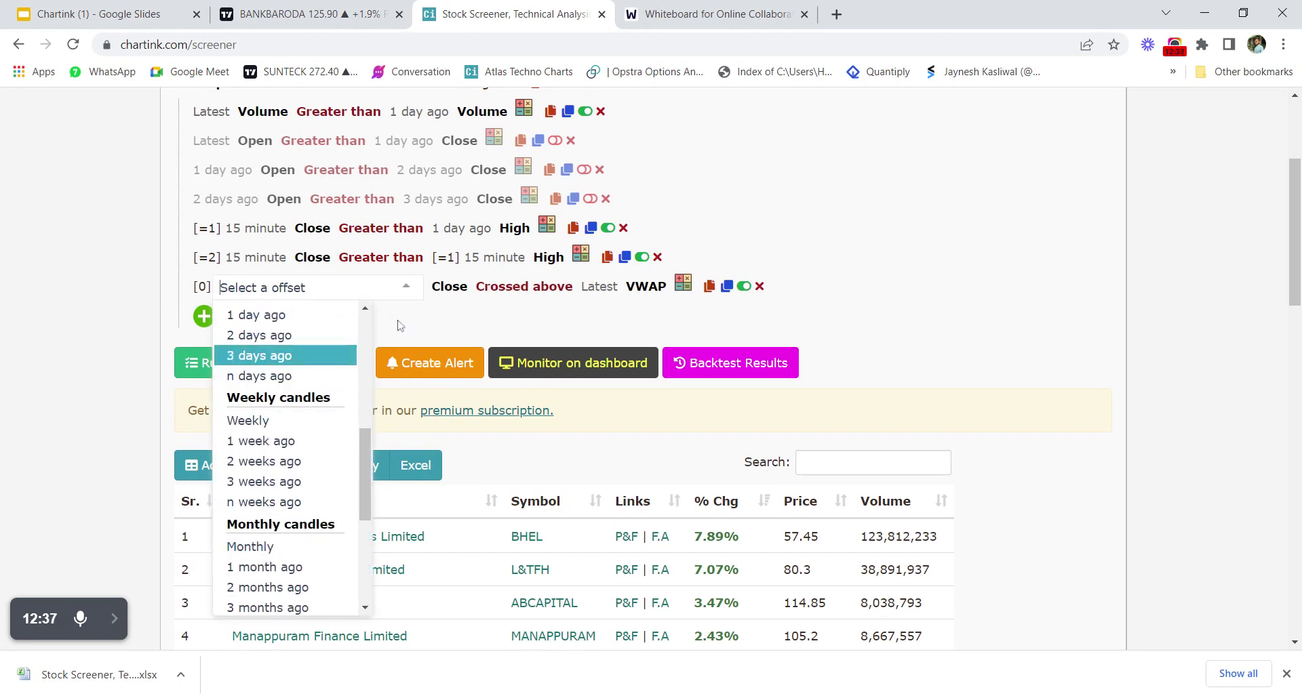
{"action": "left_click", "coordinate": [264, 442]}
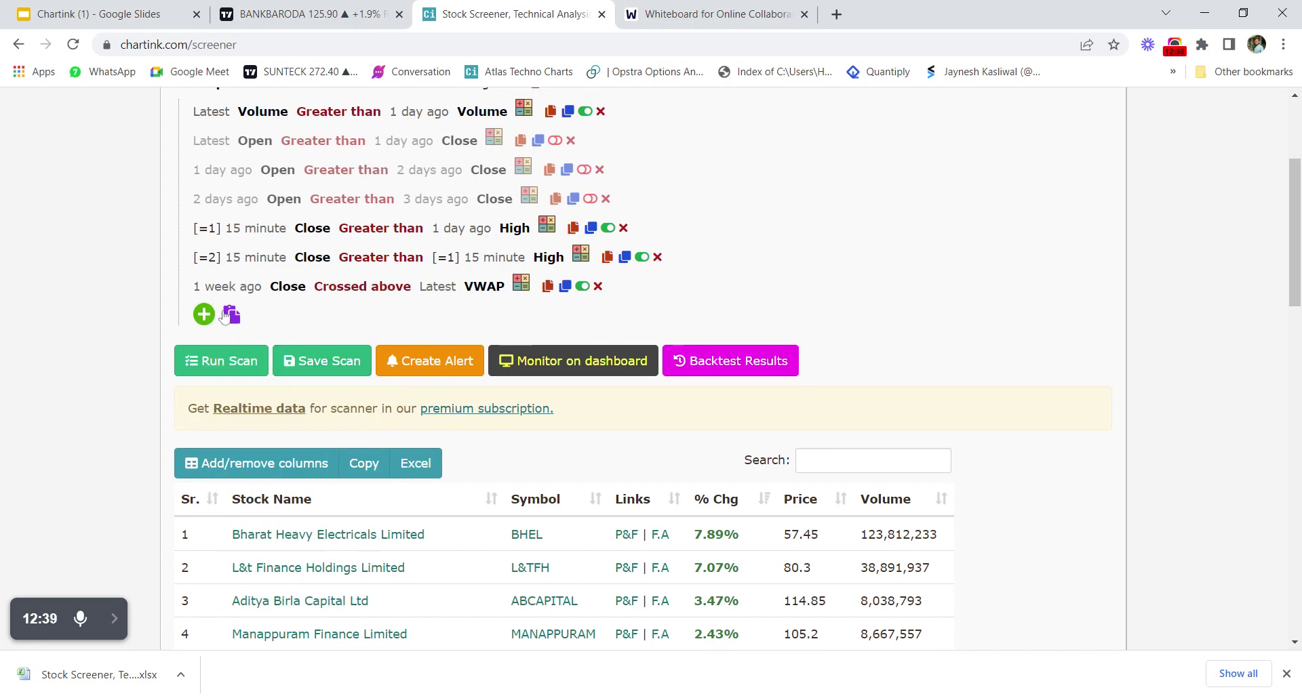
Change the compared side from Latest VWAP to 1 week ago High.
{"action": "left_click", "coordinate": [437, 288]}
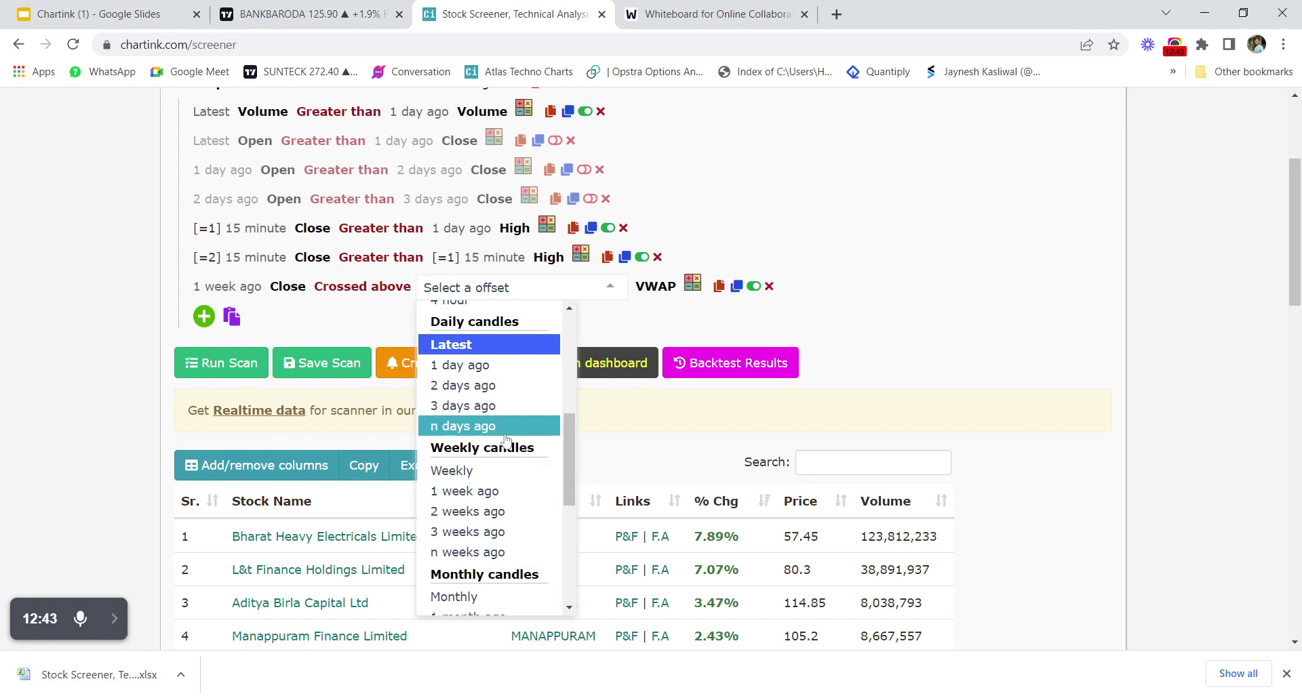
{"action": "left_click", "coordinate": [499, 491]}
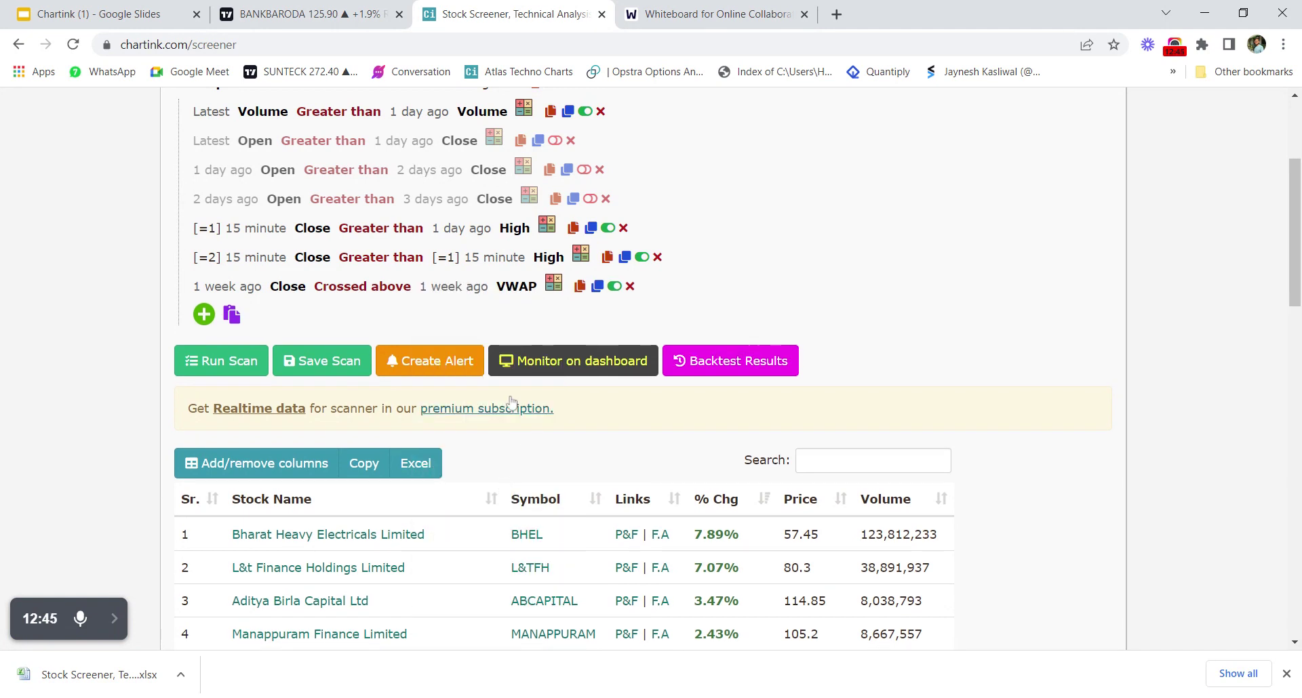
{"action": "left_click", "coordinate": [526, 288]}
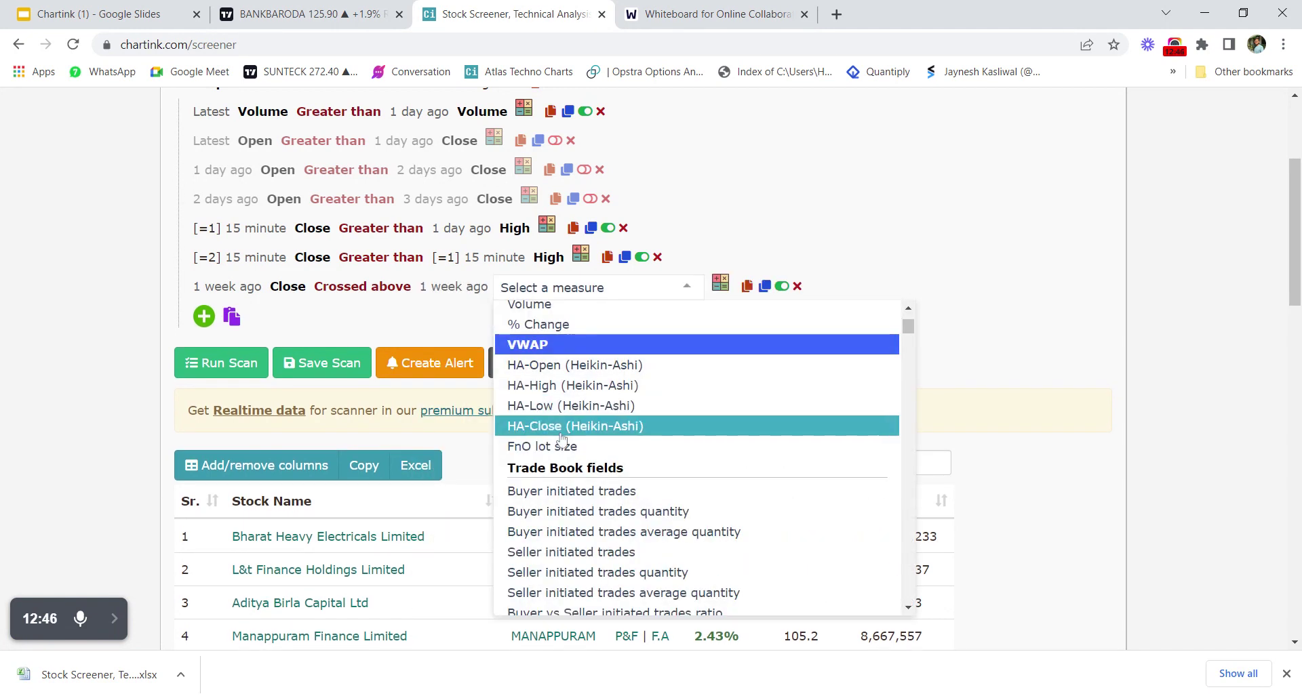
{"action": "scroll", "coordinate": [563, 447], "scroll_direction": "up", "scroll_amount": 3}
{"action": "left_click", "coordinate": [560, 483]}
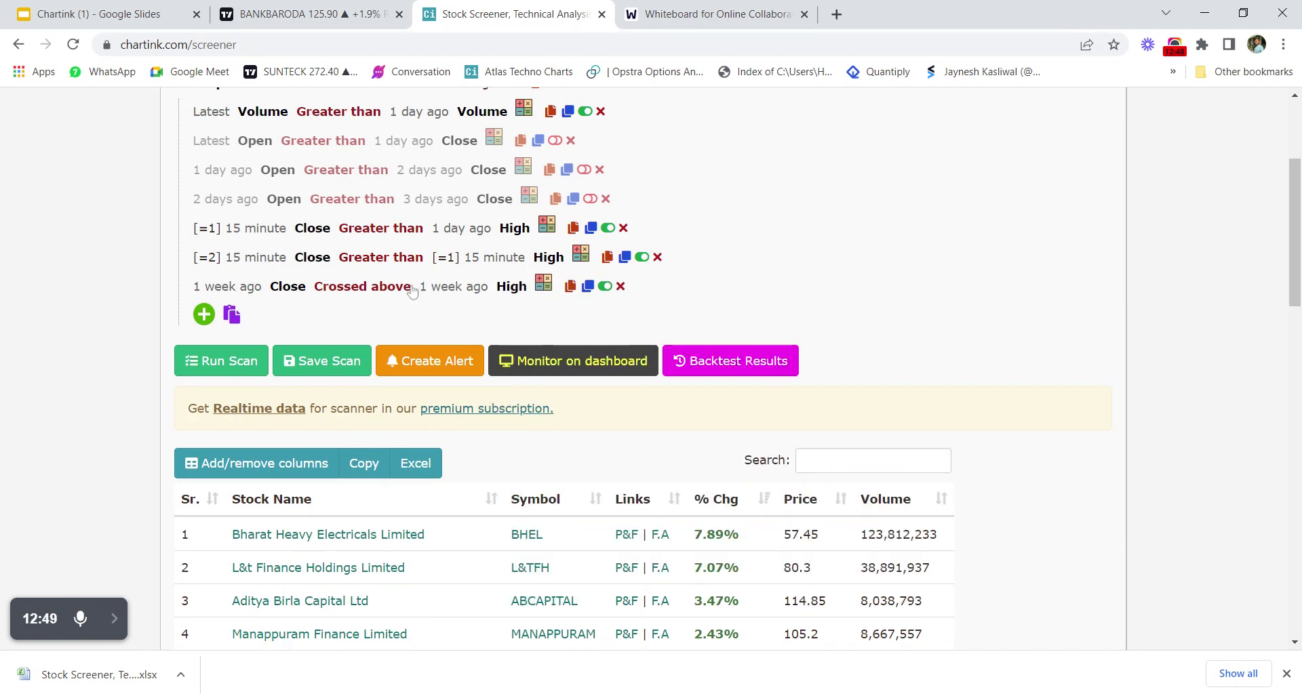
Turn off both 15-minute Close-above-High filters and scroll back to the top.
{"action": "left_click", "coordinate": [642, 257]}
{"action": "left_click", "coordinate": [607, 228]}
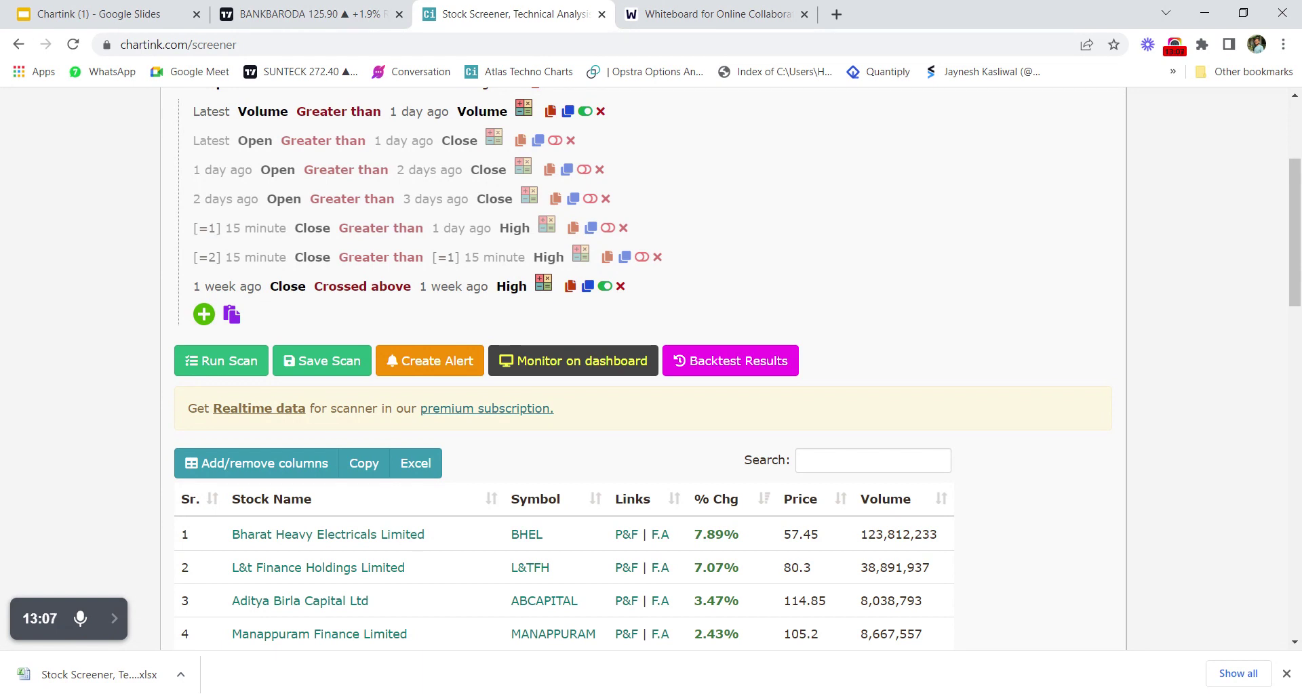
{"action": "scroll", "coordinate": [760, 342], "scroll_direction": "up", "scroll_amount": 1}
{"action": "scroll", "coordinate": [764, 335], "scroll_direction": "up", "scroll_amount": 2}
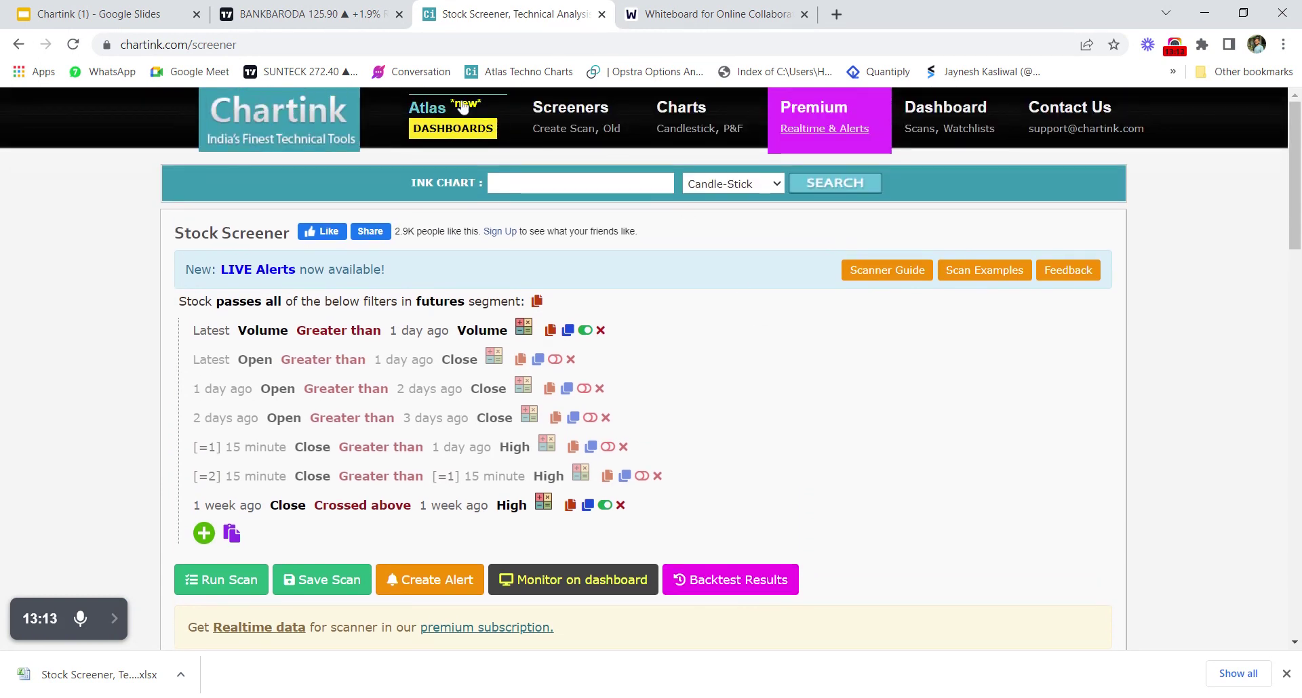
Open the Techno Charts dashboard from Atlas and scroll through its widgets.
{"action": "left_click", "coordinate": [427, 107]}
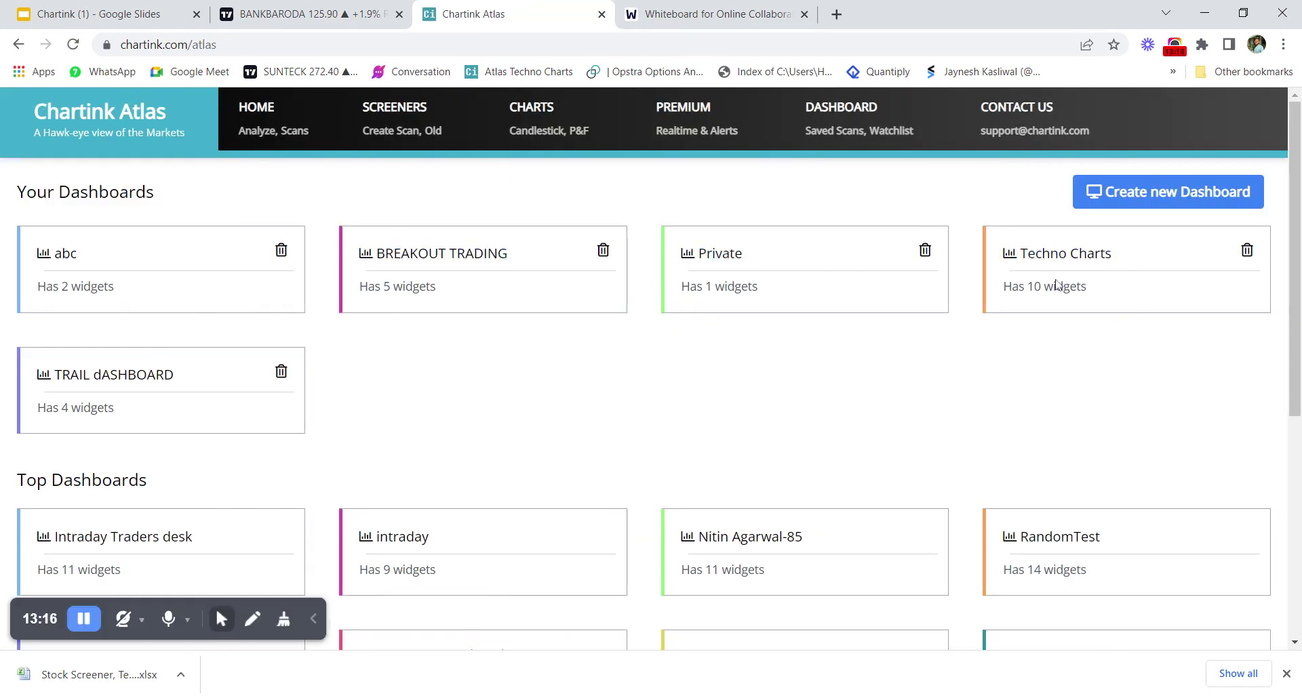
{"action": "left_click", "coordinate": [1057, 257]}
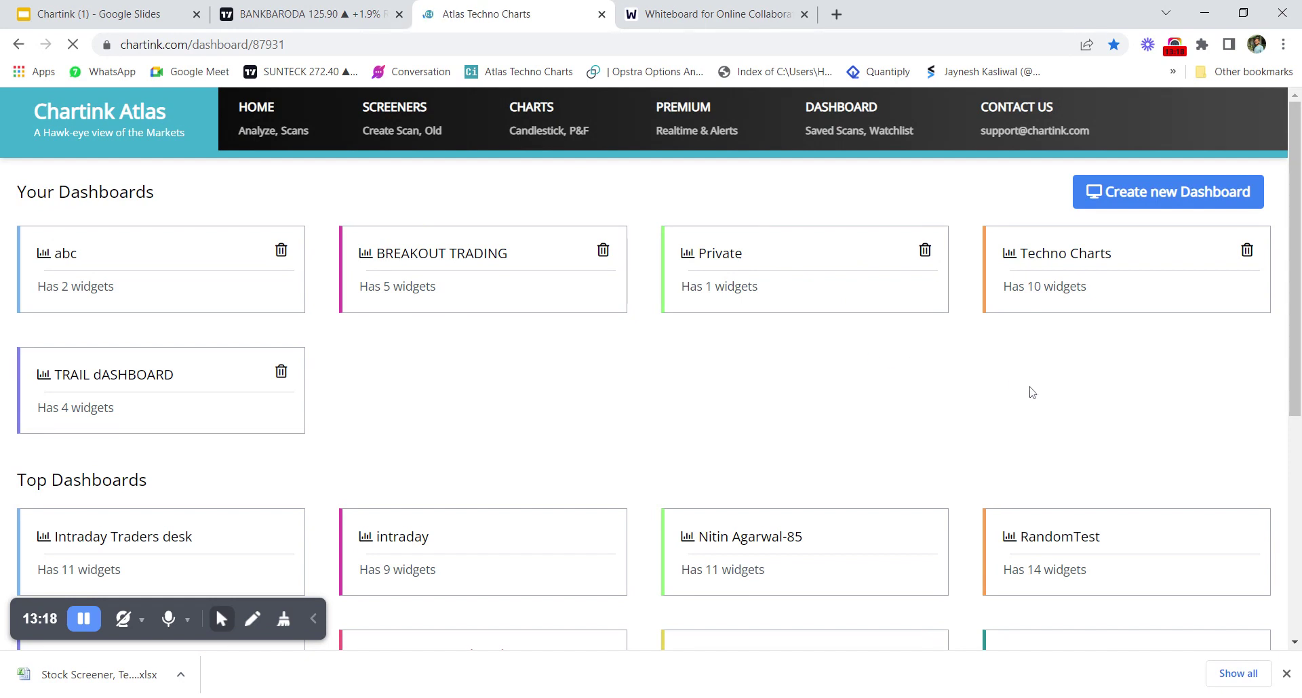
{"action": "scroll", "coordinate": [1062, 407], "scroll_direction": "down", "scroll_amount": 2}
{"action": "scroll", "coordinate": [1085, 441], "scroll_direction": "down", "scroll_amount": 2}
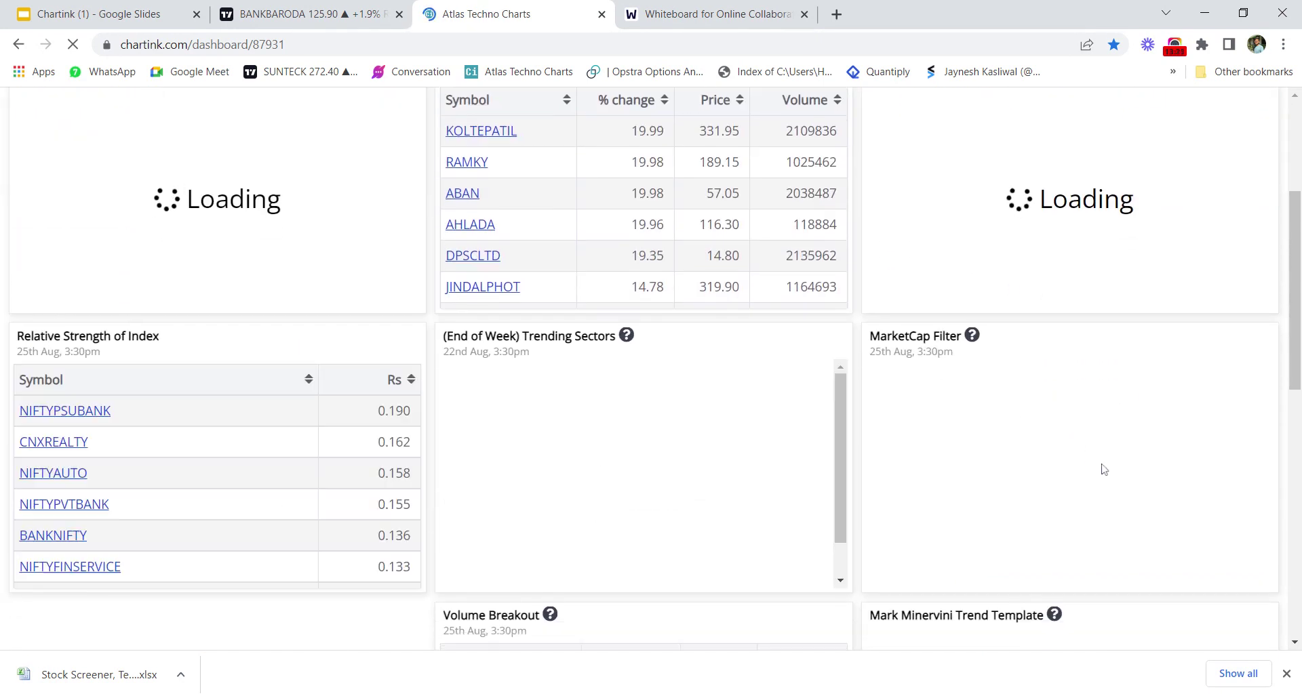